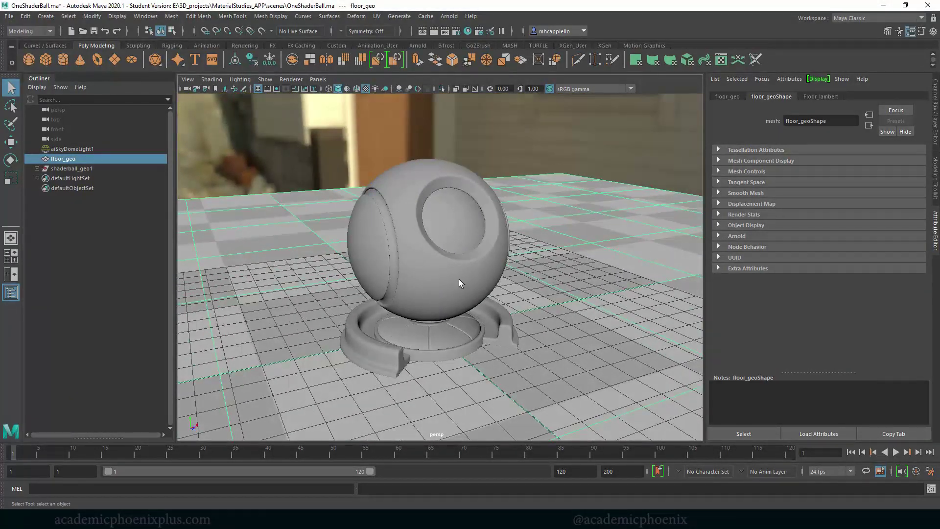
- Select the shader ball's main sphere and inspect it from several angles
left_click(459, 281)
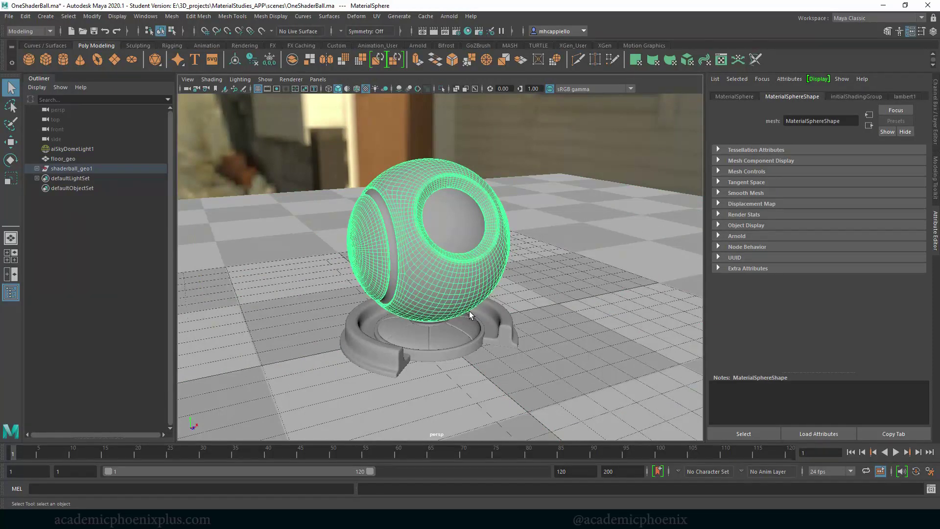
right_click_drag(548, 219, 615, 245, "alt")
left_click_drag(580, 257, 566, 276, "alt")
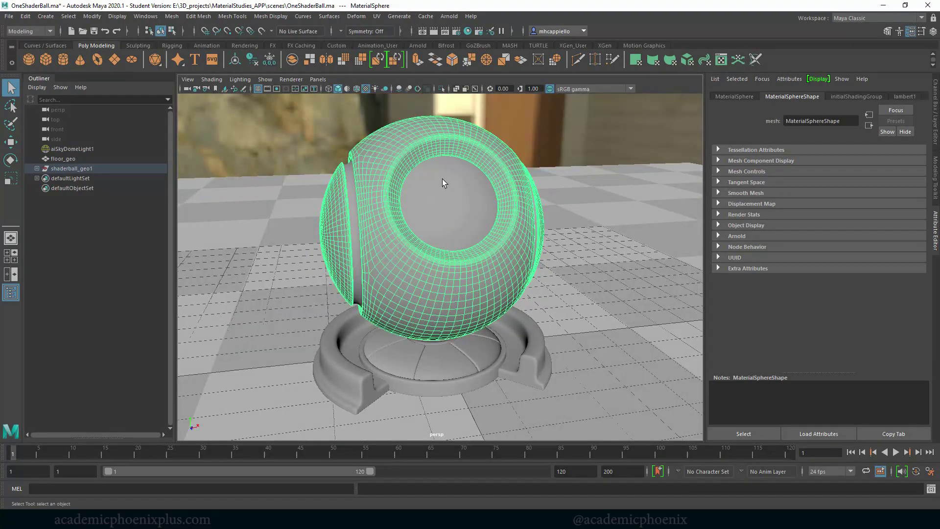
right_click_drag(472, 241, 350, 216, "alt")
left_click_drag(351, 216, 517, 295, "alt")
left_click(505, 299)
right_click_drag(513, 243, 595, 280, "alt")
left_click_drag(591, 284, 483, 260, "alt")
left_click(480, 260)
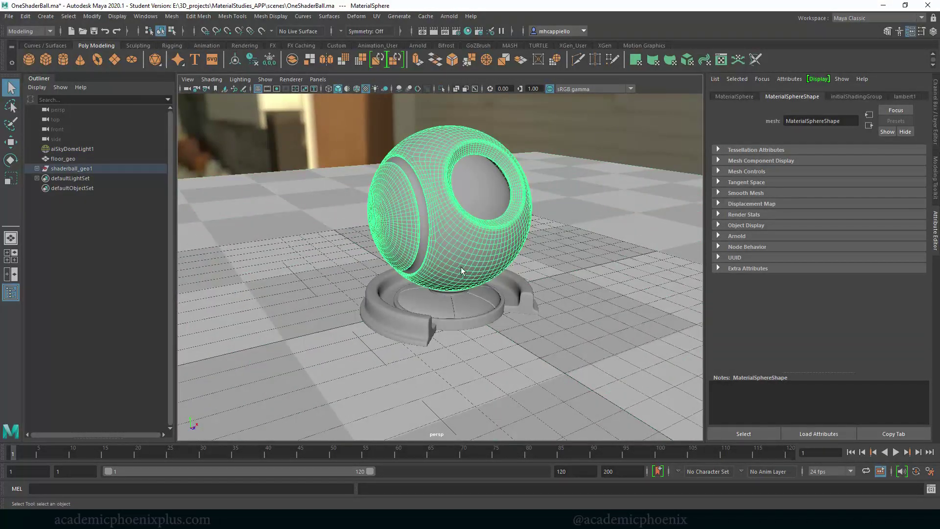
- Select the inner base ring and the outer base of the shader ball in turn to examine its separate parts
left_click(478, 315)
left_click(516, 308)
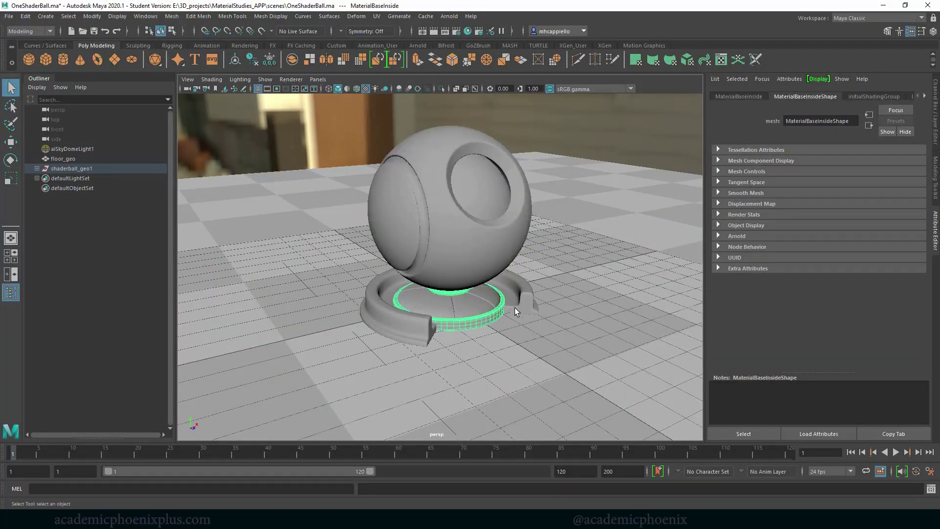
left_click(524, 301)
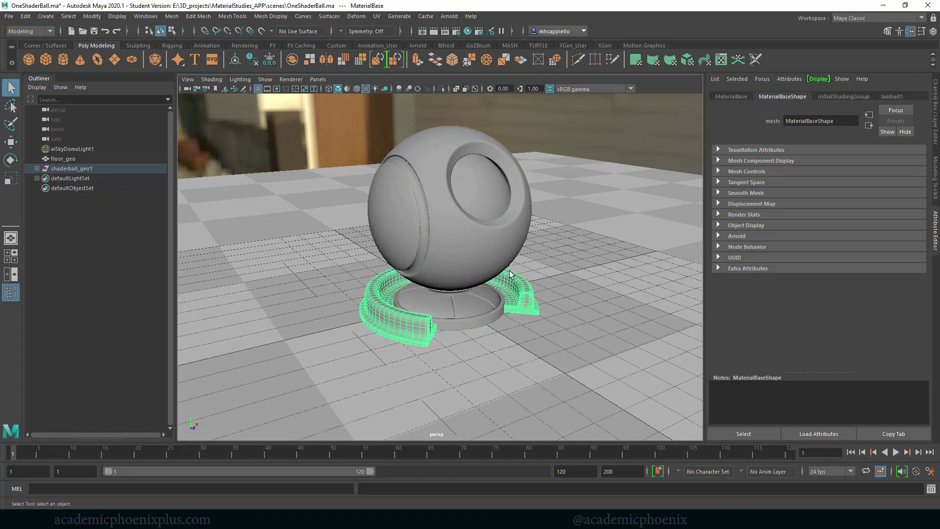
- Select the main sphere and open the UV Editor to examine its UV layout
left_click(484, 227)
left_click(380, 15)
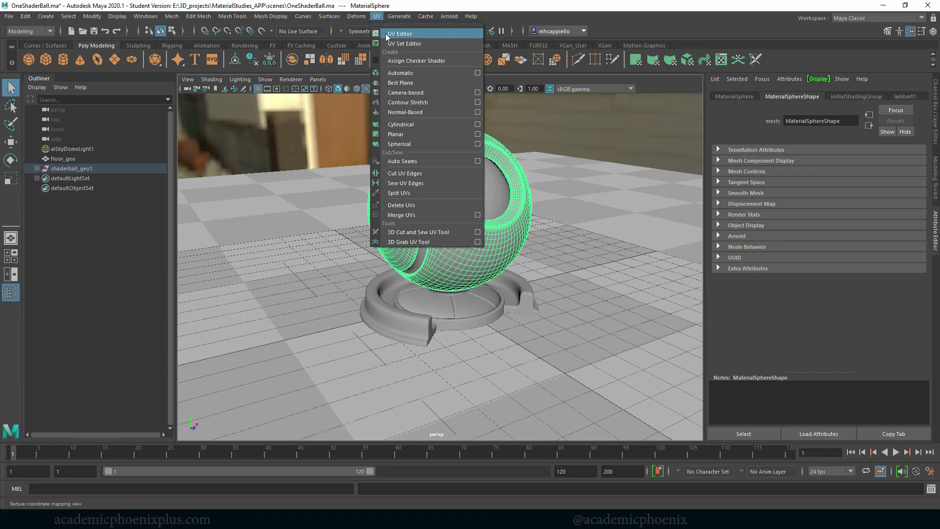
left_click(386, 34)
left_click_drag(486, 215, 498, 268, "alt")
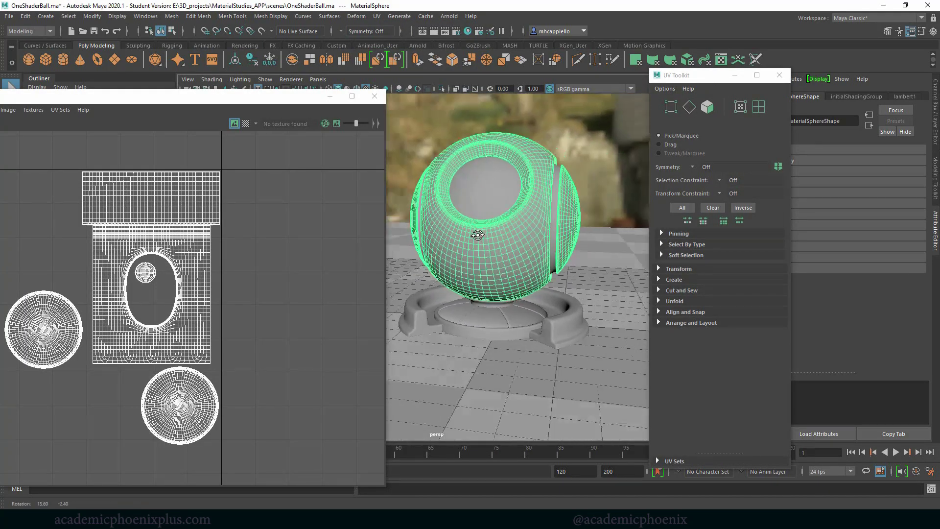
- Select faces on the sphere to see where they lie in its UV layout, and return to object selection
key("F11")
left_click(531, 270)
left_click(549, 252)
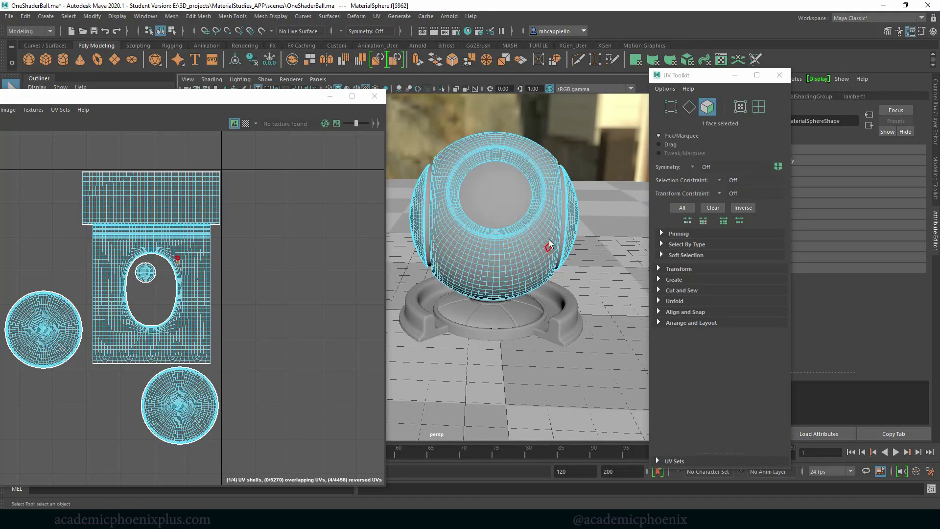
scroll(548, 250, "down", 3)
left_click(454, 220)
key("ctrl+shift+a")
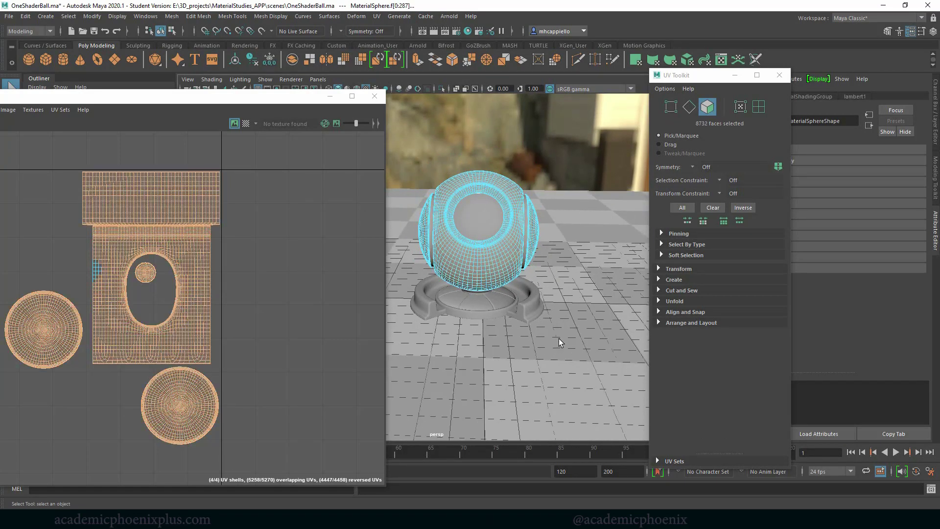
key("F8")
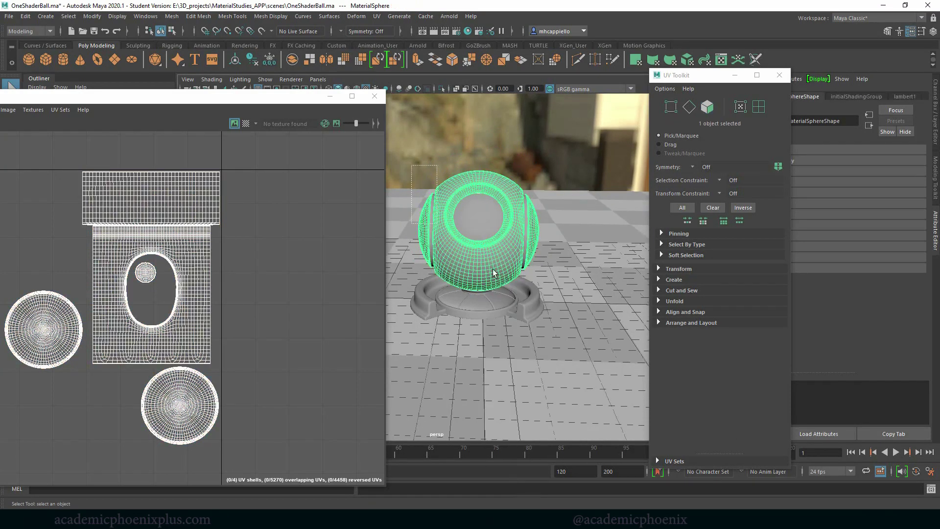
- Select all shader ball parts together, examine their combined UV layout, and close the UV Editor
left_click_drag(493, 269, 573, 349)
key("f")
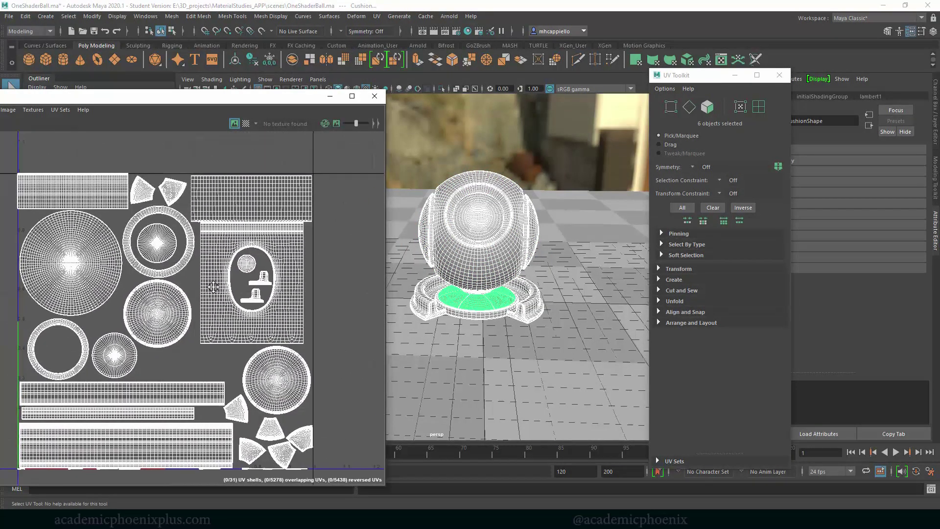
left_click(375, 96)
left_click_drag(397, 230, 483, 224, "alt")
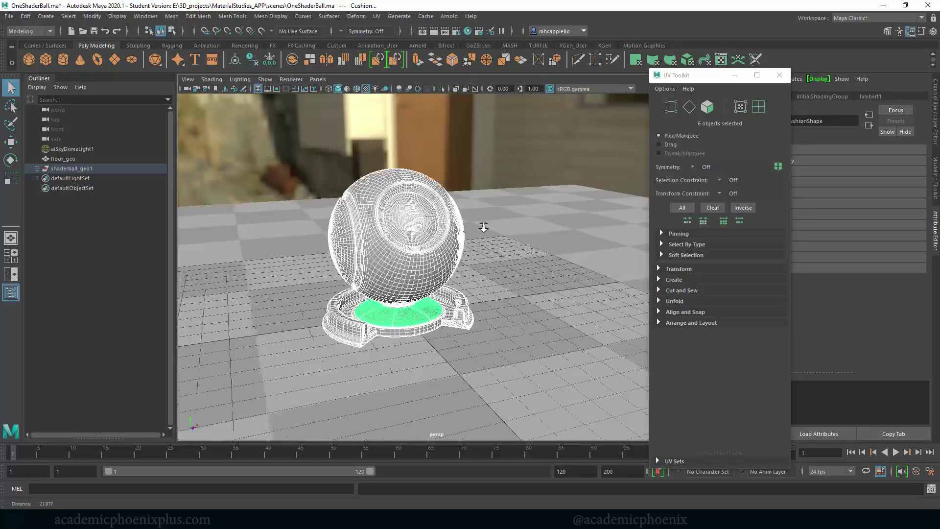
- Select the shaderball_geo1 group and open the options for exporting the selection
left_click(63, 158)
left_click(113, 169)
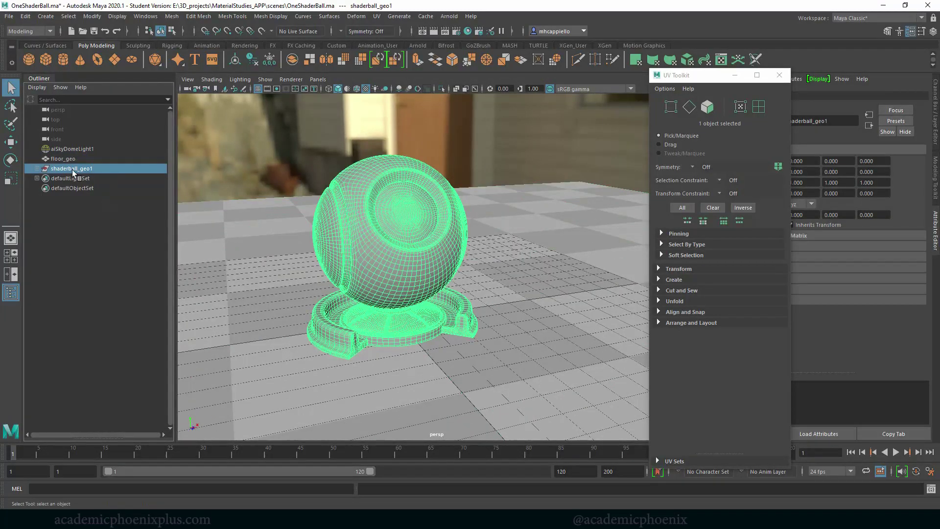
left_click(9, 16)
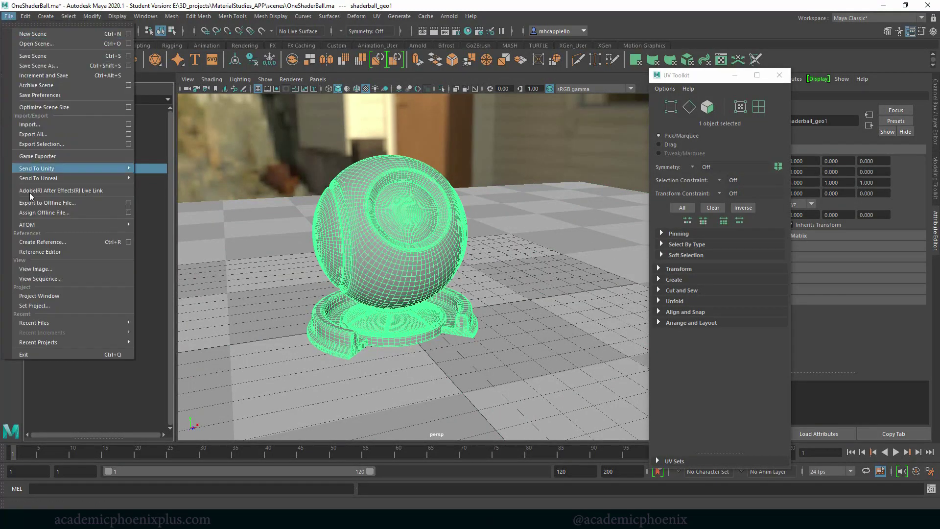
left_click(128, 143)
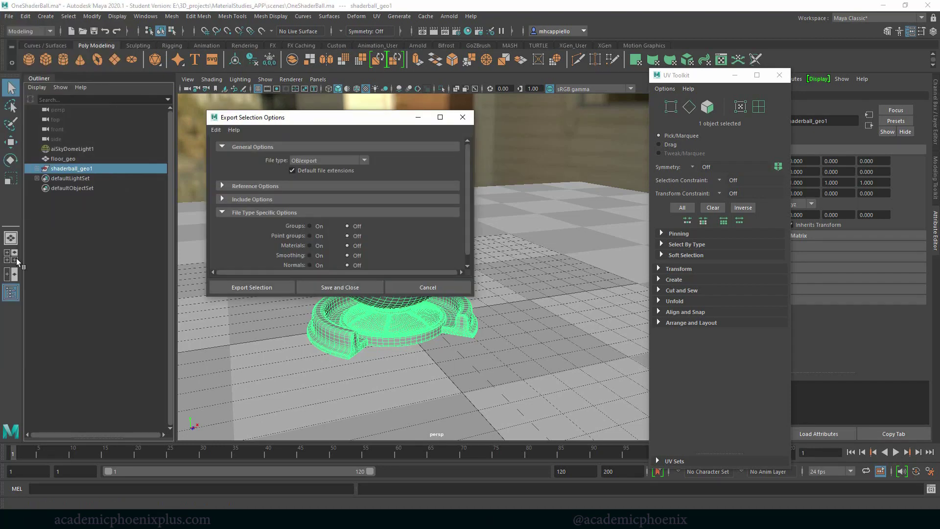
- Reset the export settings and set the file type to OBJexport
left_click(216, 130)
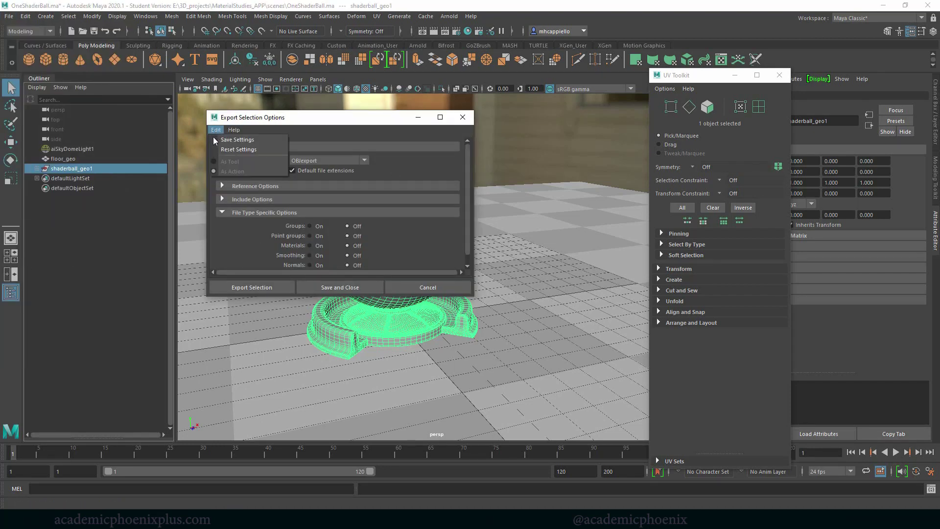
left_click(235, 149)
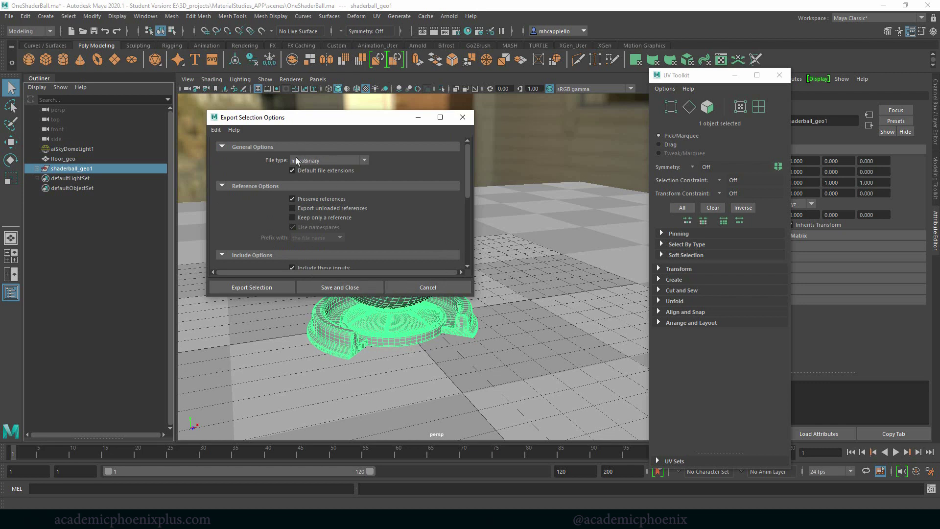
left_click(321, 160)
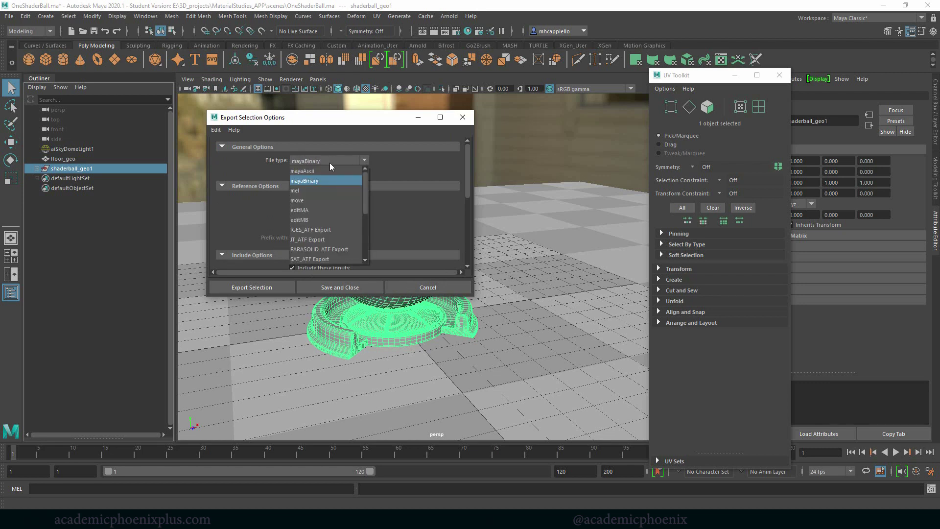
left_click_drag(365, 197, 351, 240)
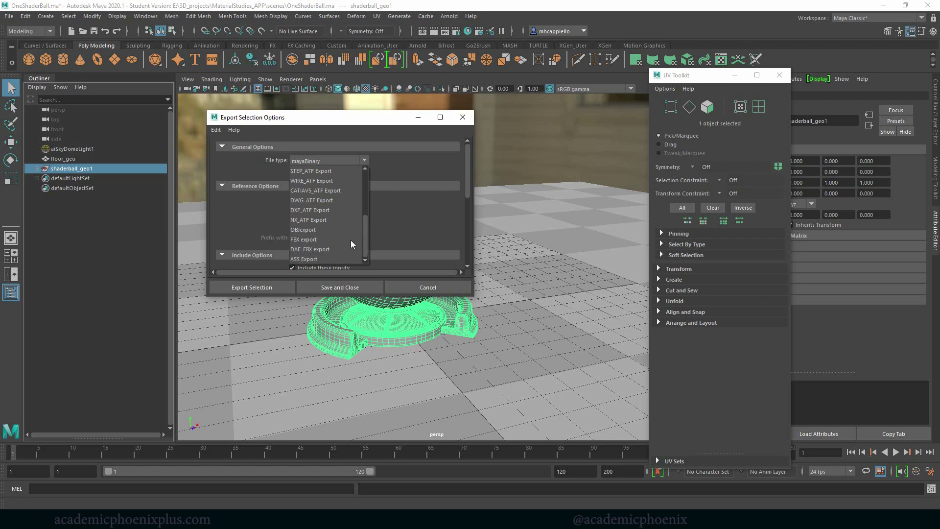
left_click(326, 230)
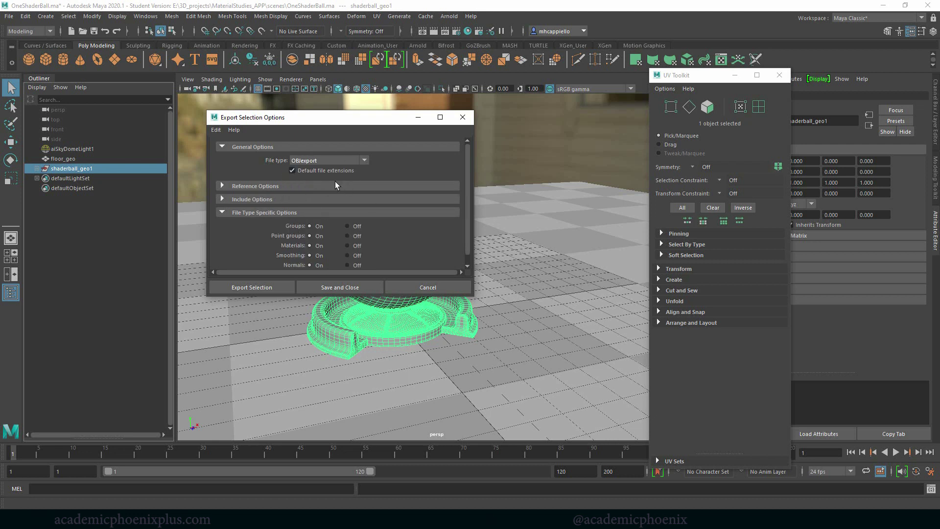
- Search the Plug-in Manager for obj and fbx to check that their export plug-ins are loaded, and close it
left_click(145, 16)
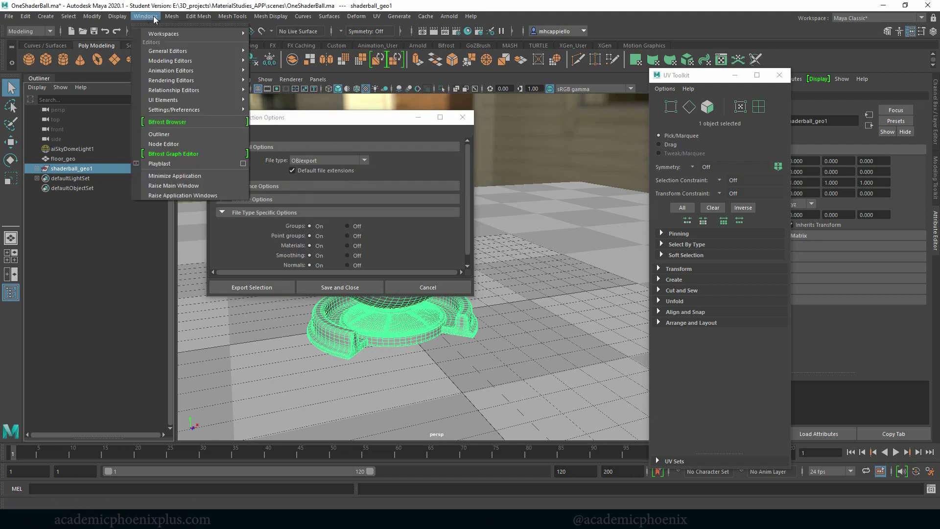
mouse_move(179, 115)
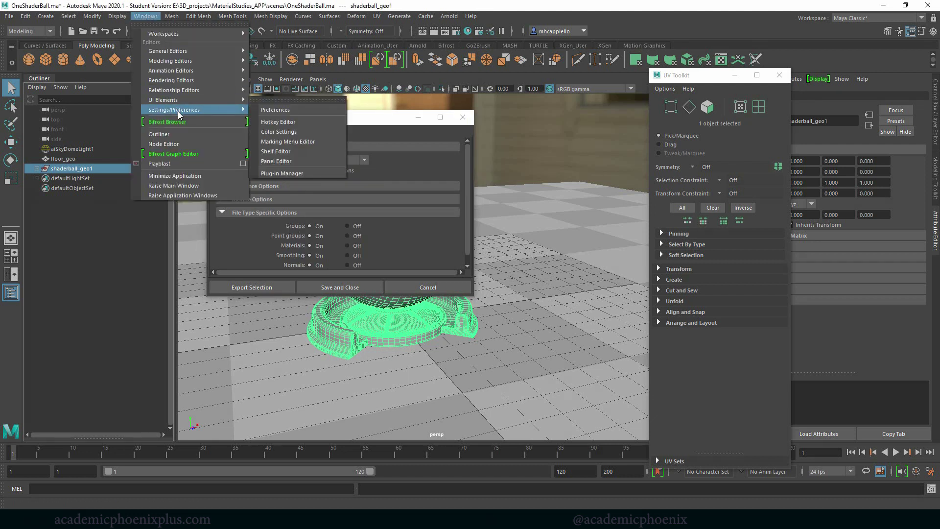
left_click(277, 174)
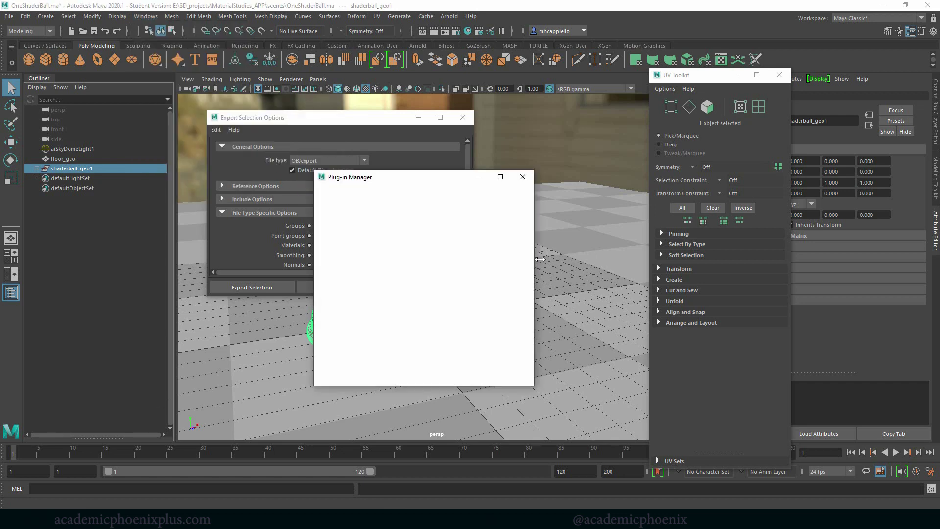
left_click(440, 205)
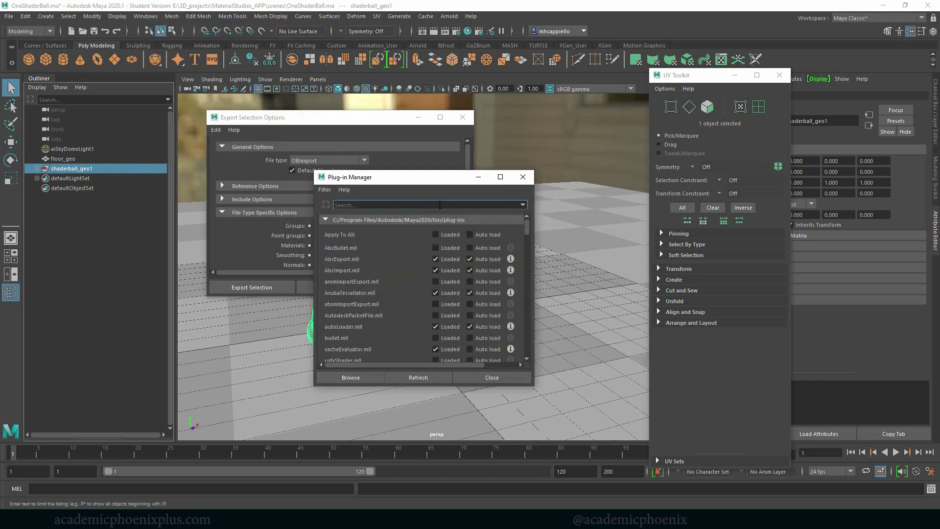
type("obj")
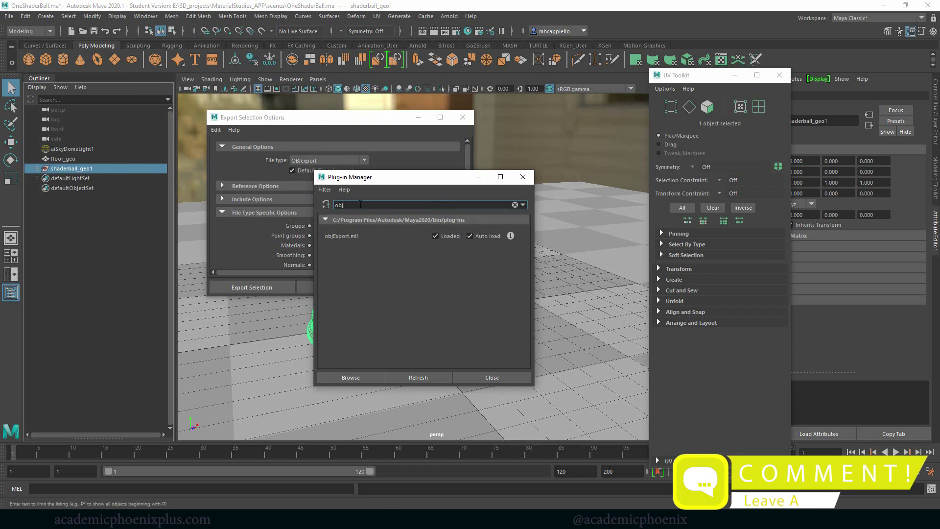
key("BackSpace")
key("BackSpace")
key("BackSpace")
type("fb")
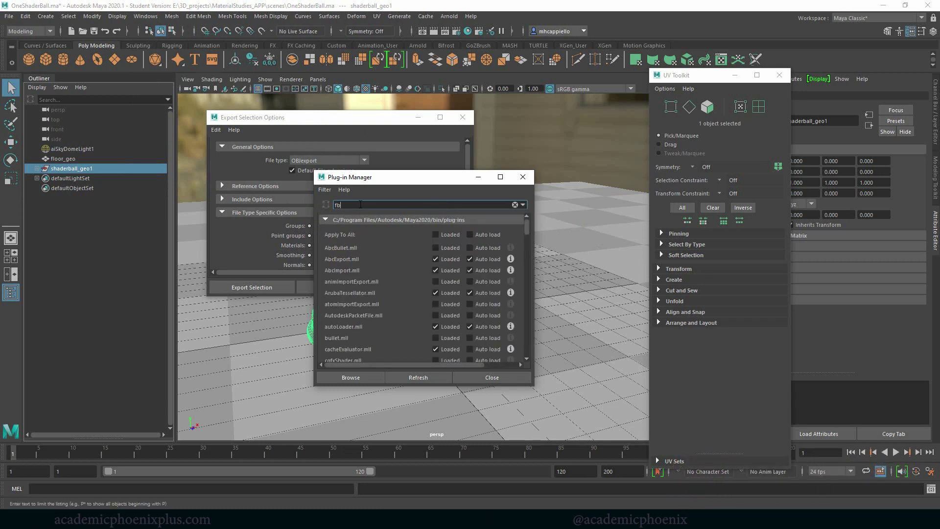
type("x")
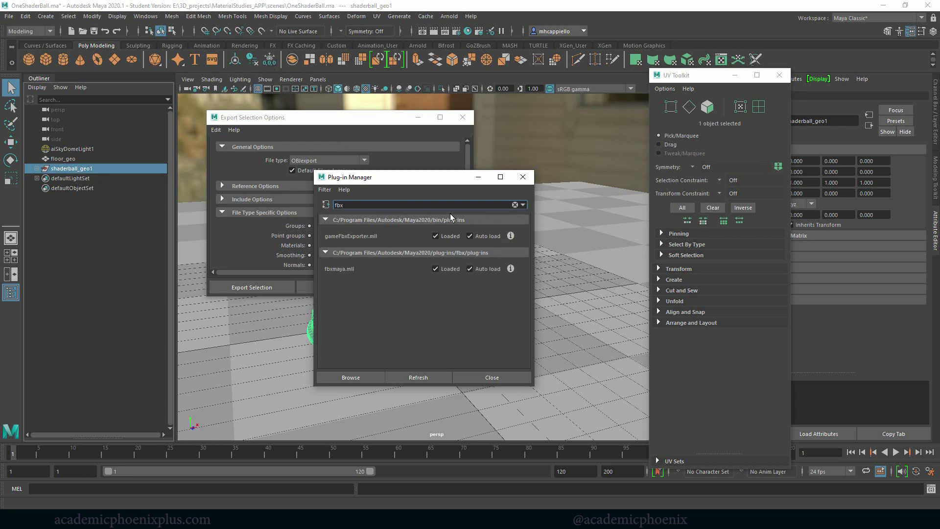
left_click(524, 176)
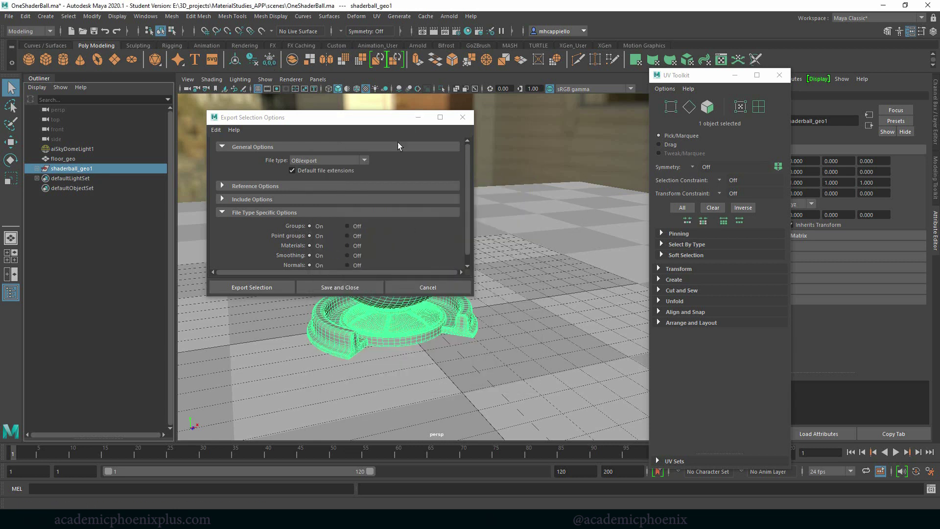
- Switch off groups, point groups, materials, smoothing and normals in the OBJ export options
scroll(462, 228, "down", 1)
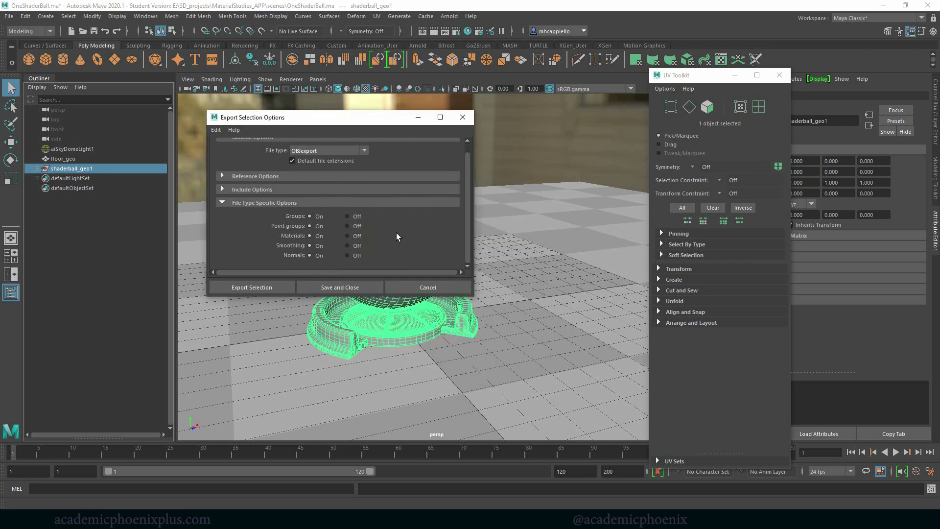
left_click(360, 225)
left_click(357, 235)
left_click(356, 245)
left_click(355, 255)
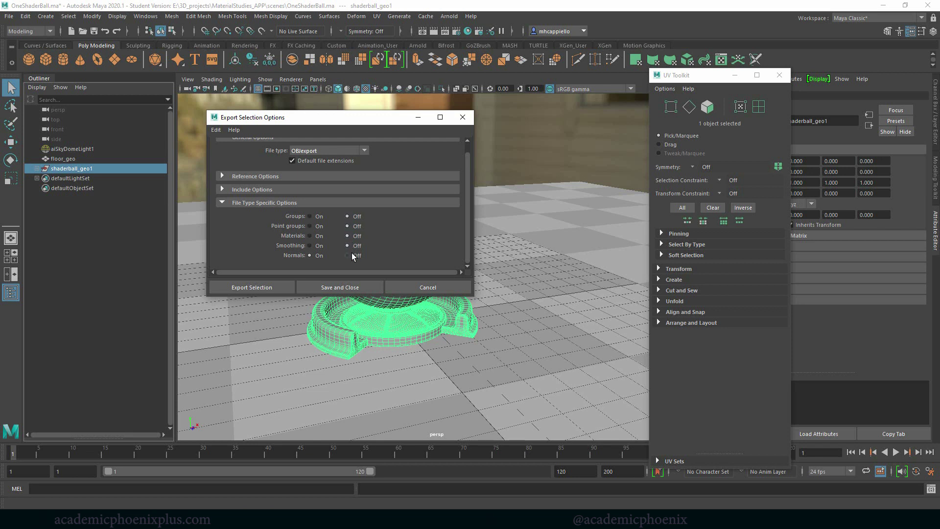
- Switch groups, point groups, materials, smoothing and normals back on for the OBJ export
left_click(317, 226)
left_click(317, 236)
left_click(319, 245)
left_click(319, 255)
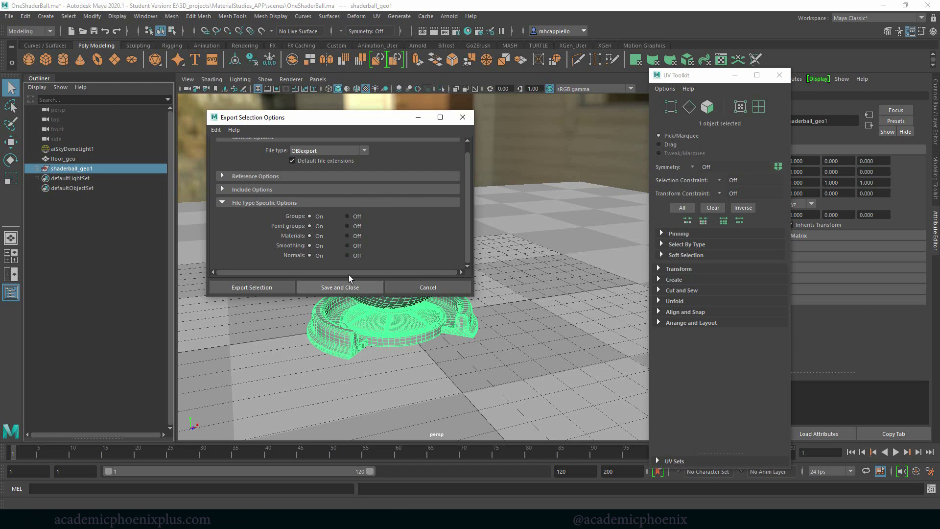
- Export the selected shader ball to the project's scenes folder as ShaderBall_OBJ.obj, replacing the existing file
left_click(243, 289)
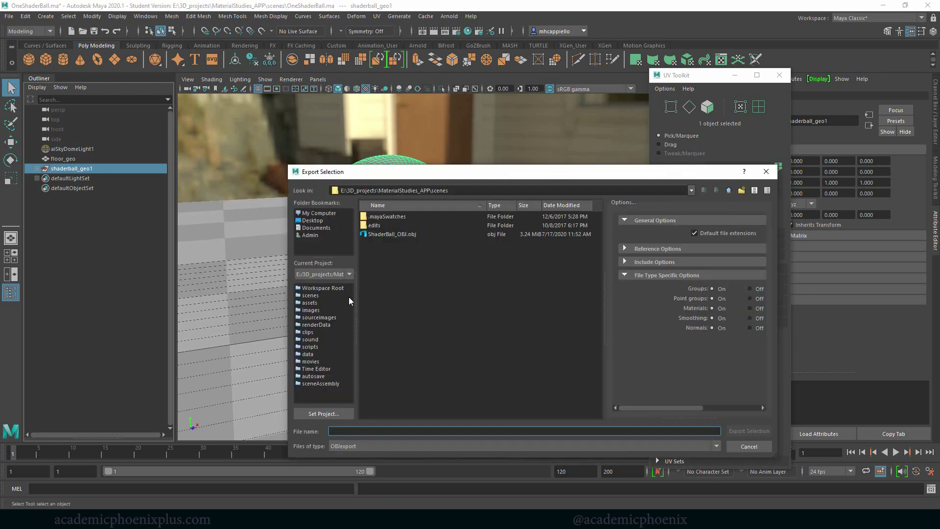
left_click(409, 236)
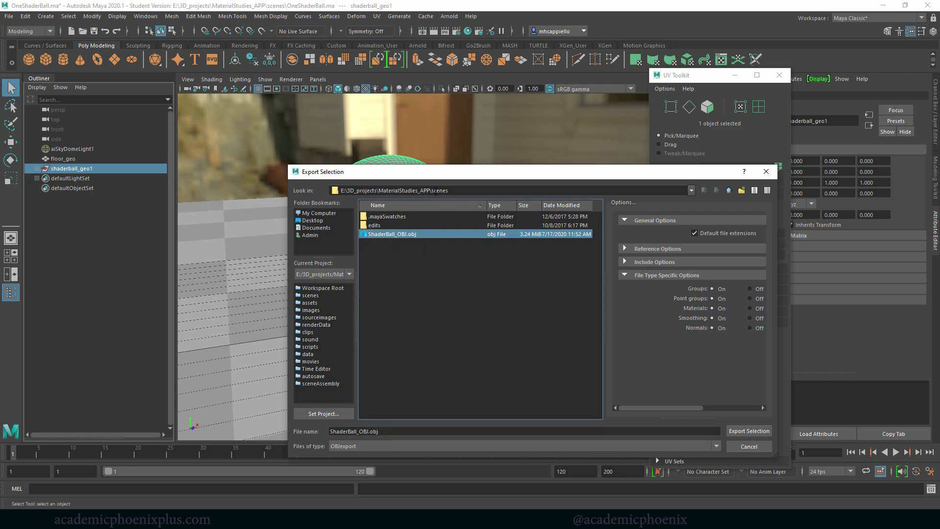
left_click(434, 191)
double_click(437, 191)
left_click(467, 193)
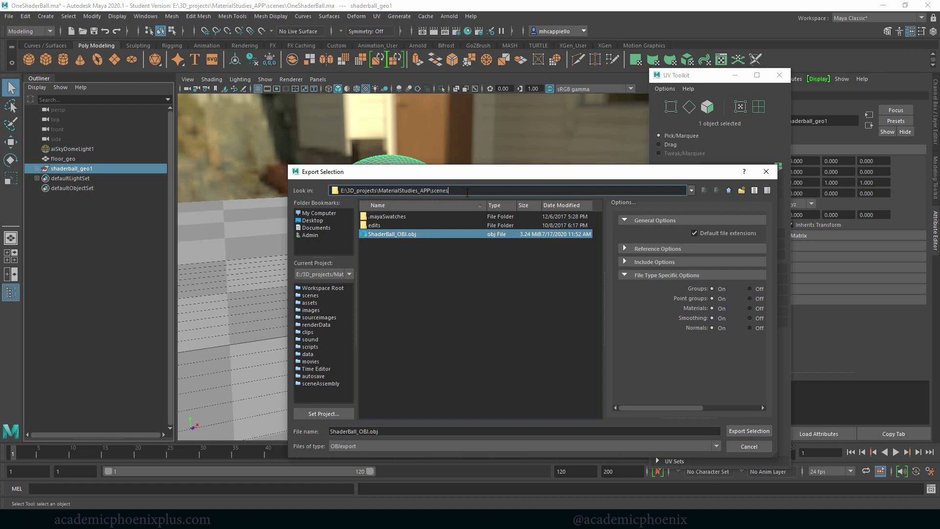
double_click(437, 191)
left_click(464, 192)
double_click(438, 191)
left_click(466, 192)
left_click(750, 431)
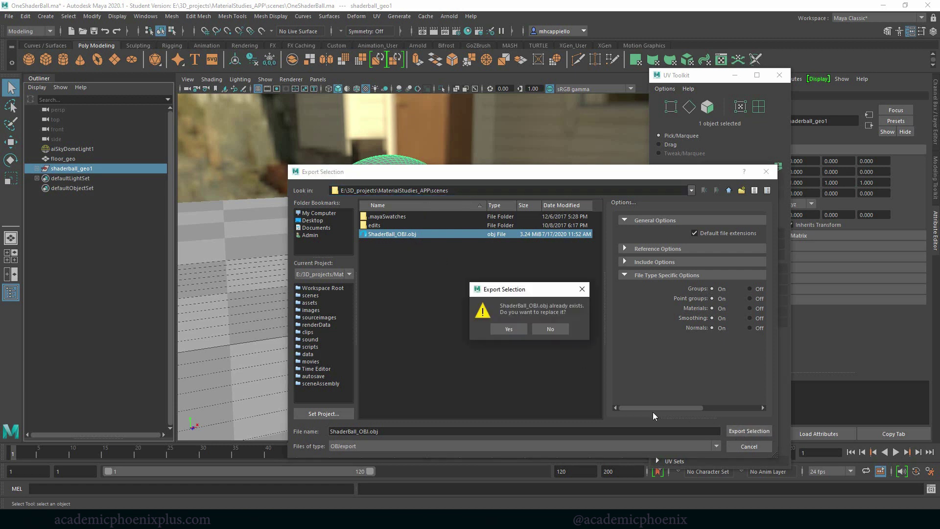
left_click(509, 329)
left_click(493, 390)
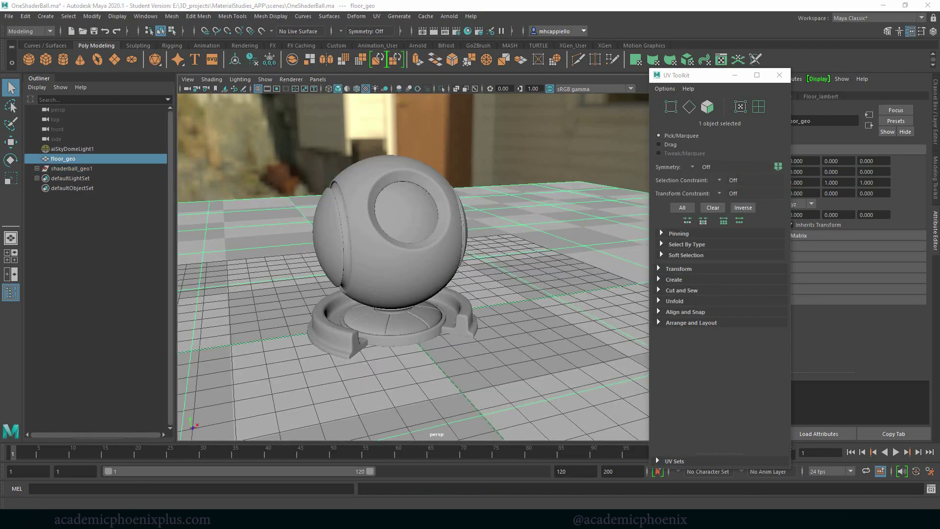
- Switch to Substance Painter and close its welcome window
key("super")
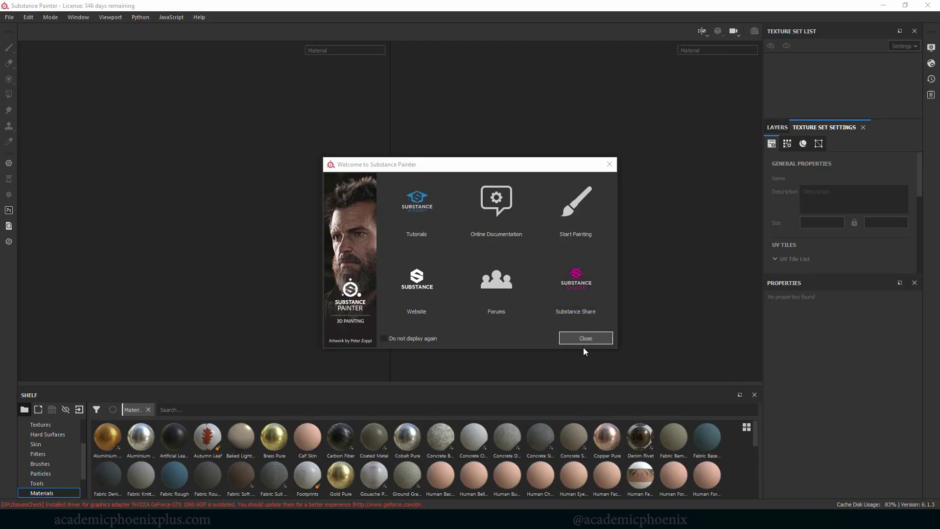
left_click_drag(434, 171, 441, 151)
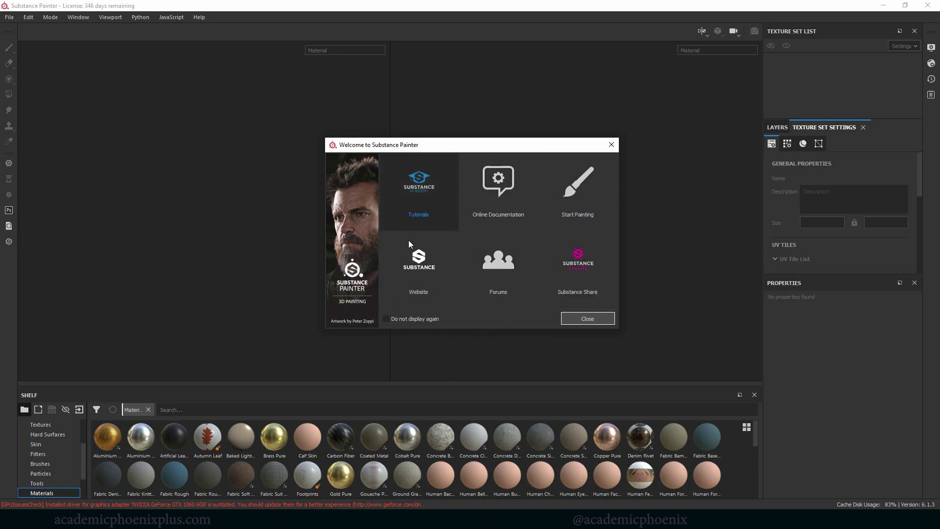
left_click(592, 319)
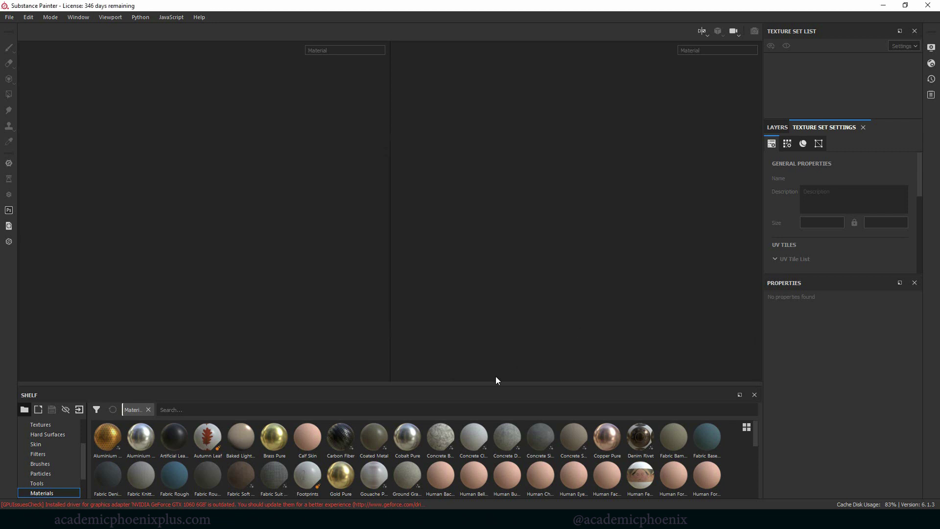
- Examine the viewport layout choices, the main menus, the Brushes category of the shelf and the docked side panels
left_click(706, 32)
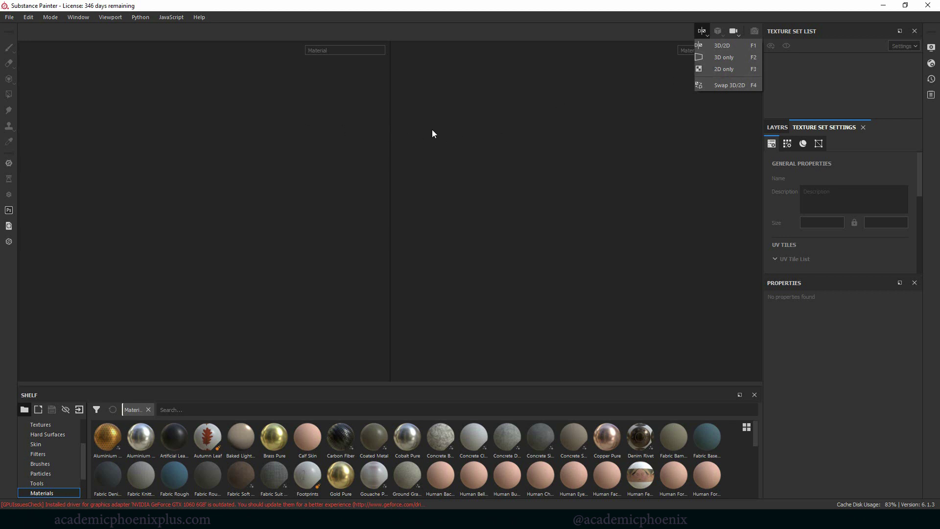
left_click(730, 48)
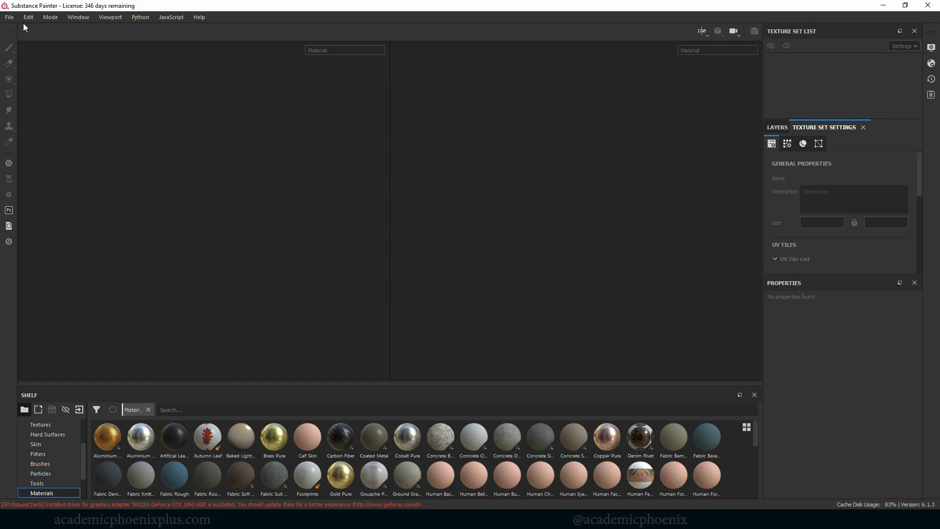
left_click(10, 17)
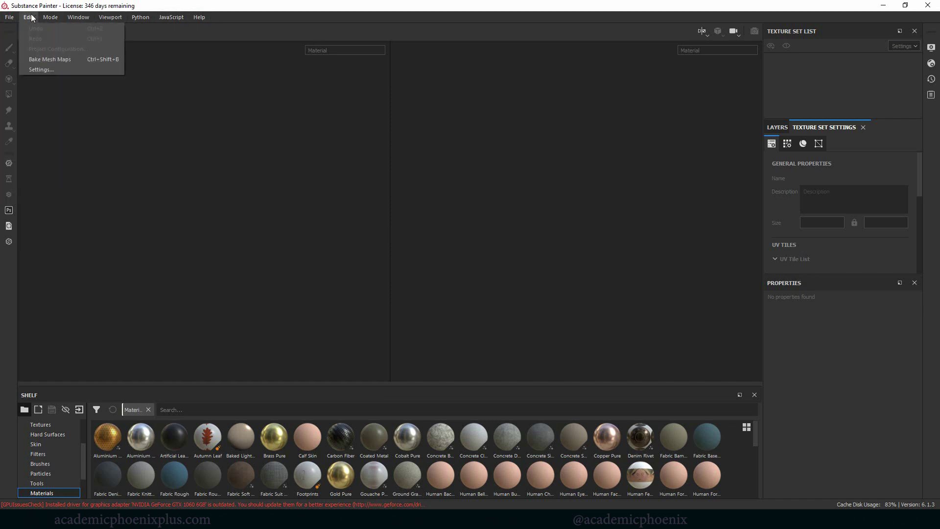
left_click(78, 17)
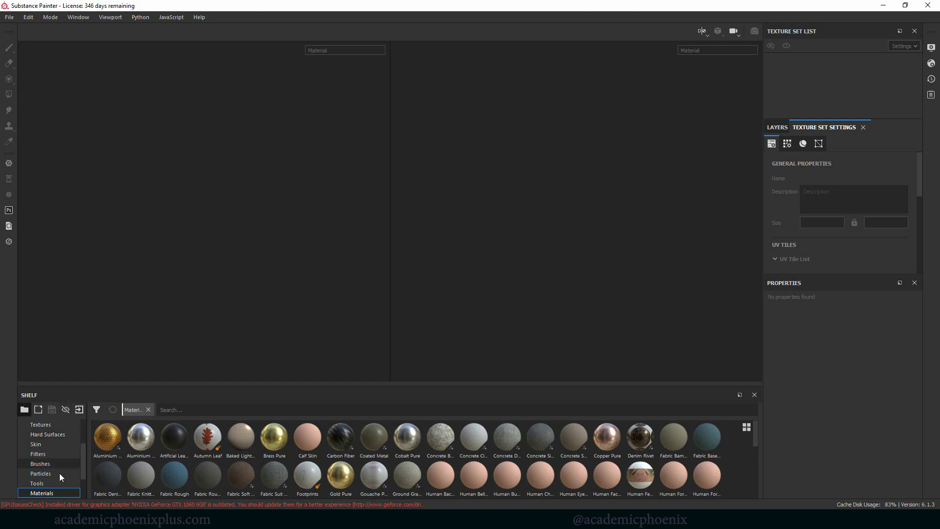
mouse_move(84, 461)
left_mouse_down()
mouse_move(83, 440)
mouse_move(75, 480)
left_mouse_up()
left_click(68, 435)
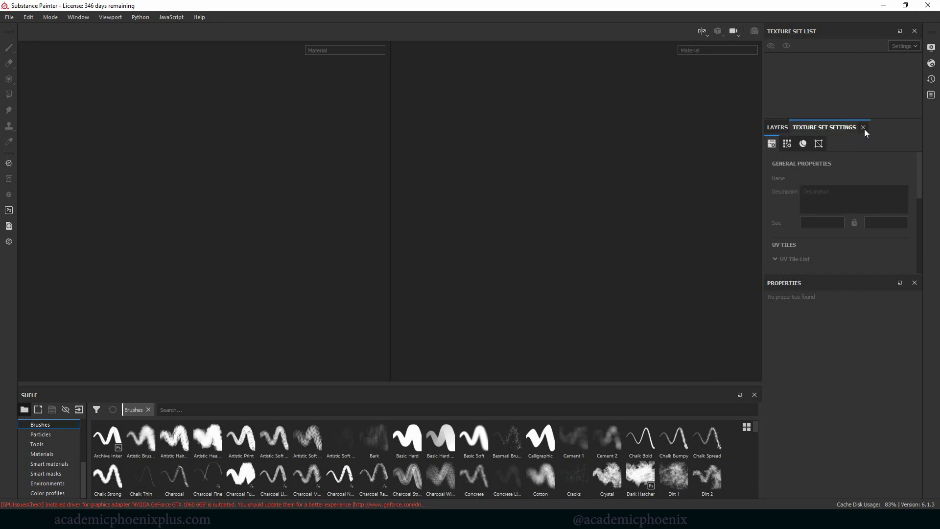
left_click(935, 53)
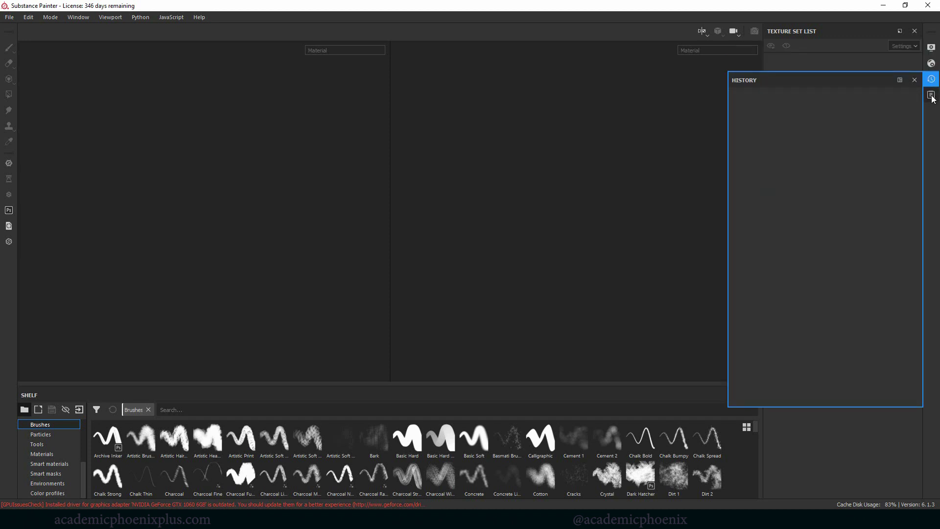
mouse_move(932, 51)
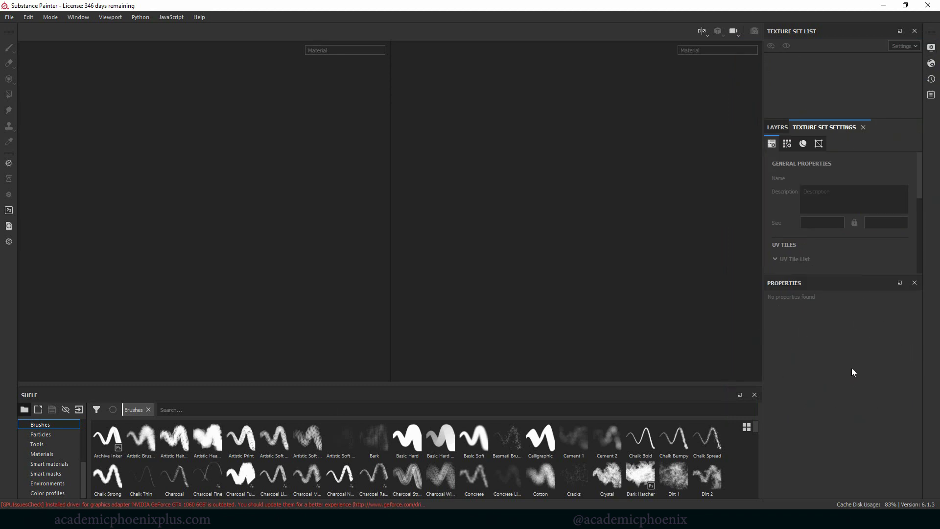
- Start a new project with the PBR - Metallic Roughness (allegorithmic) template and a document resolution of 2048
left_click(12, 18)
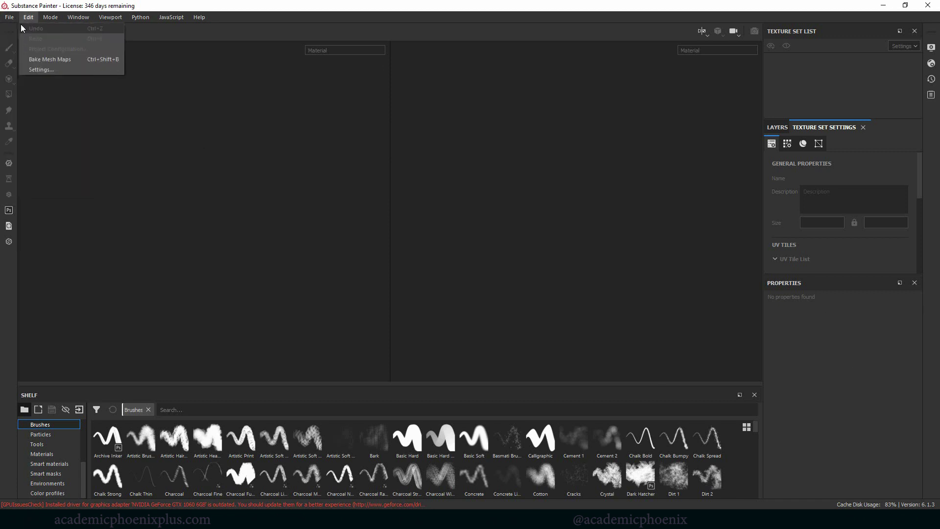
left_click(35, 28)
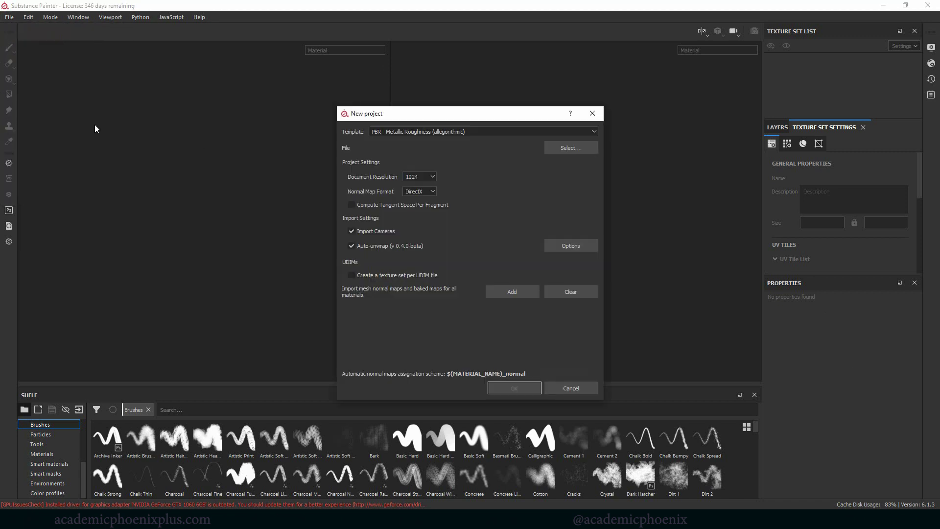
left_click(469, 132)
scroll(592, 173, "down", 1)
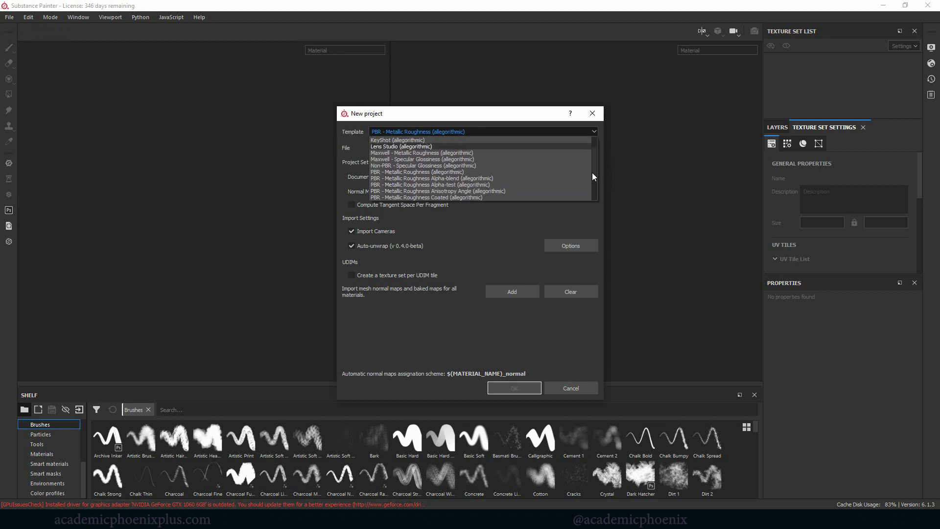
left_click_drag(593, 174, 584, 193)
scroll(583, 174, "down", 1)
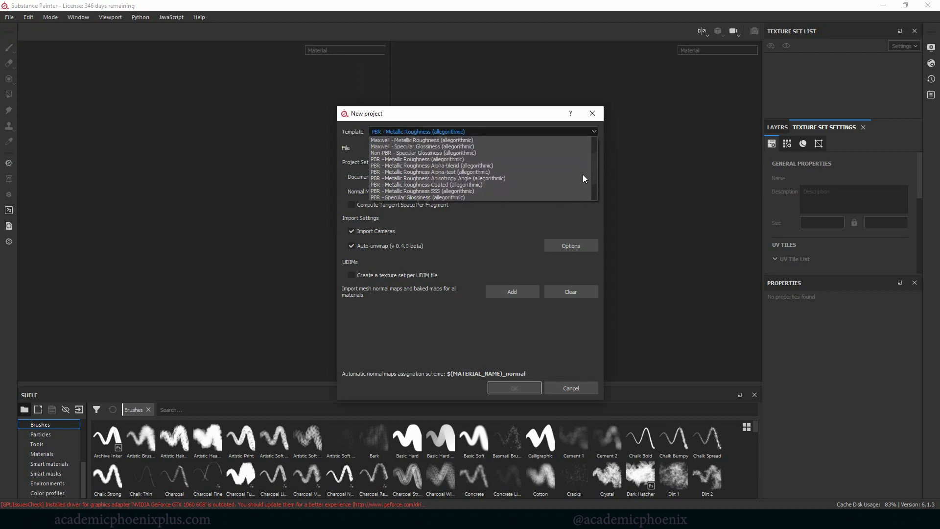
left_click(528, 160)
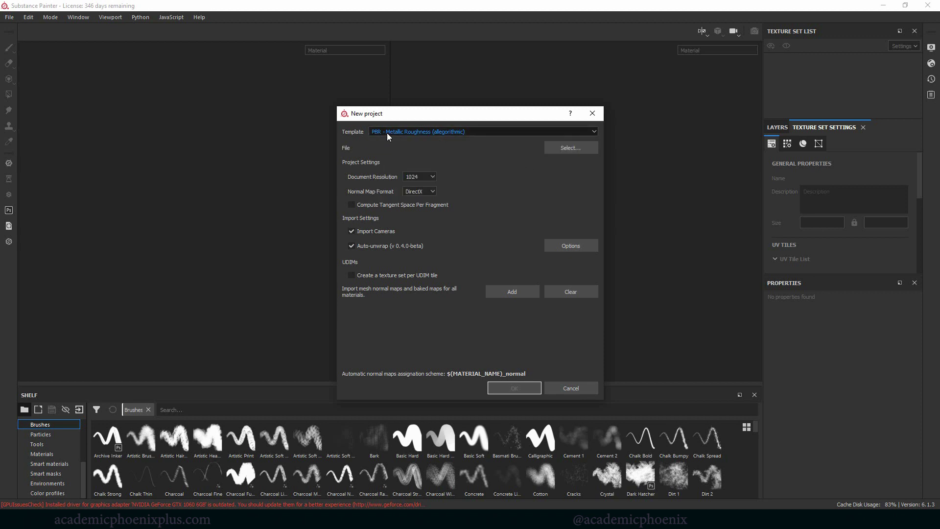
left_click(429, 177)
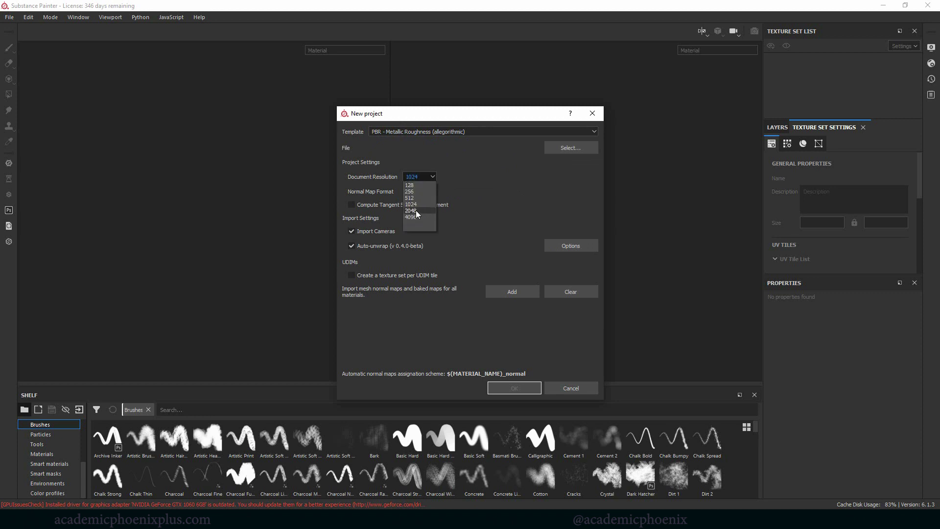
left_click(411, 210)
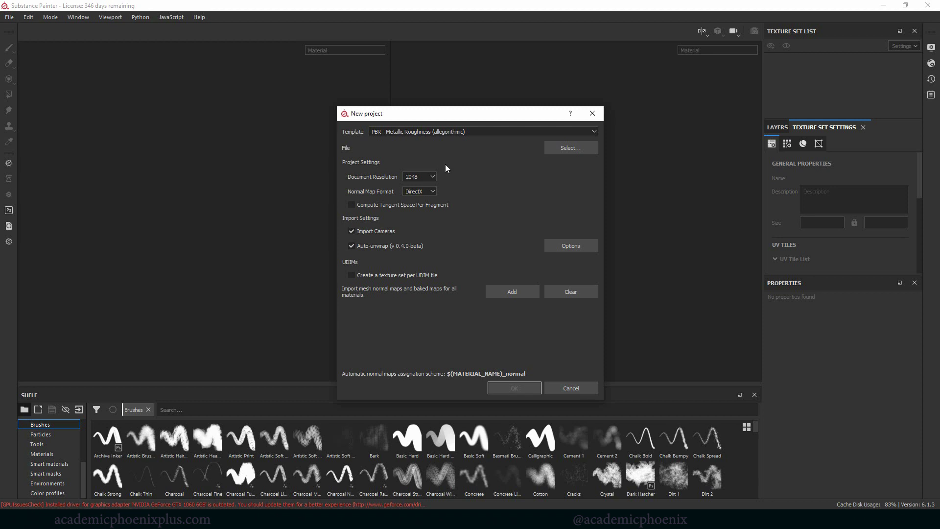
- Load ShaderBall_OBJ from the scenes folder as the project mesh and create the project
left_click(569, 148)
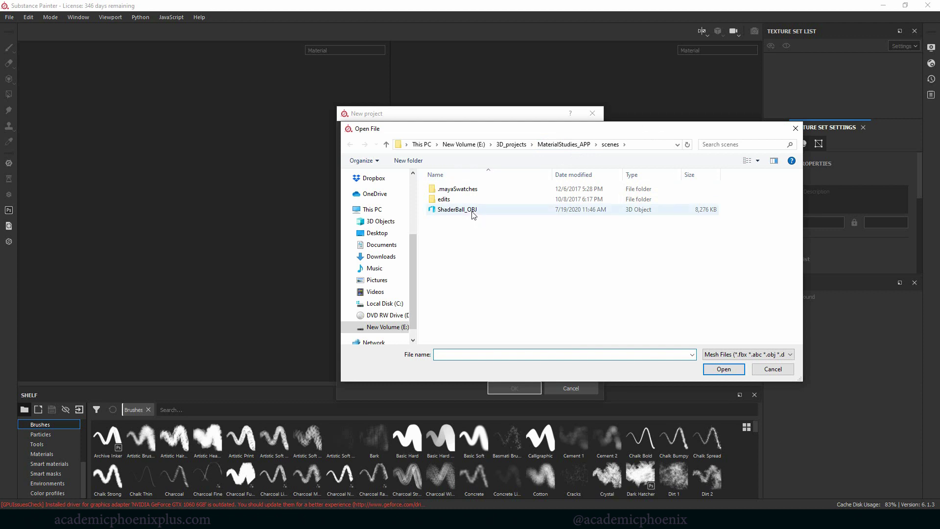
double_click(458, 210)
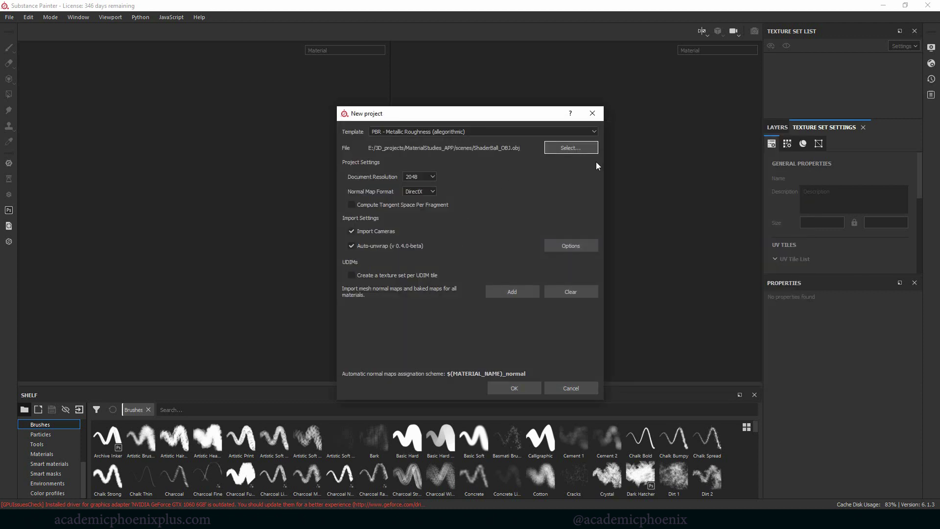
left_click(510, 390)
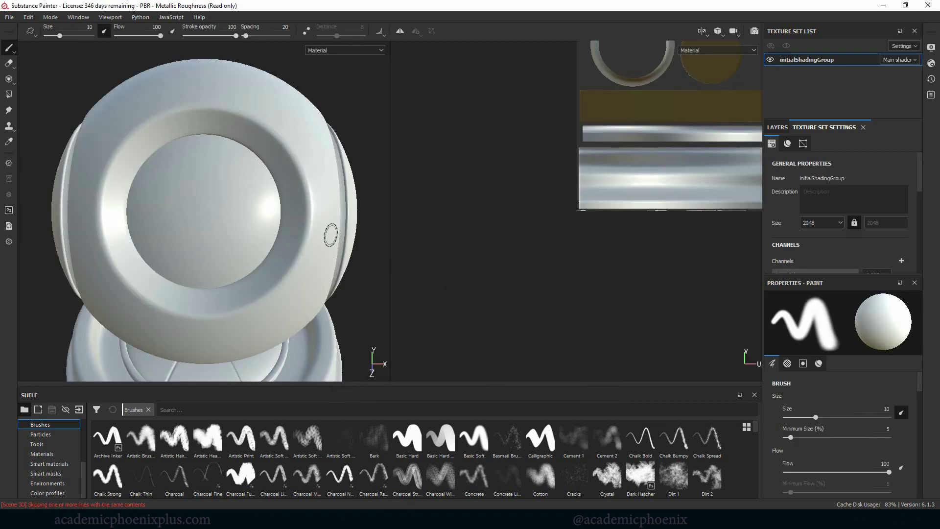
- Examine the imported shader ball from several angles and its complete UV layout in the 2D view
right_click_drag(331, 231, 99, 157, "alt")
left_click_drag(242, 198, 252, 276, "alt")
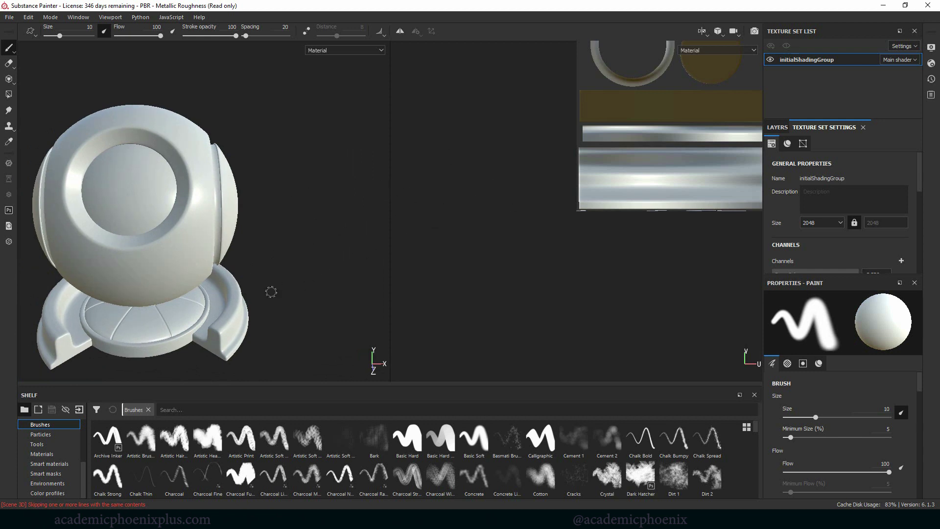
mouse_move(278, 270)
left_mouse_down("alt")
mouse_move(340, 264)
mouse_move(316, 269)
mouse_move(305, 236)
mouse_move(314, 284)
mouse_move(318, 208)
mouse_move(321, 233)
mouse_move(341, 229)
mouse_move(317, 226)
mouse_move(326, 220)
mouse_move(336, 233)
mouse_move(290, 233)
mouse_move(309, 243)
mouse_move(283, 233)
mouse_move(284, 222)
mouse_move(319, 231)
mouse_move(294, 241)
mouse_move(289, 264)
mouse_move(291, 244)
mouse_move(323, 245)
left_mouse_up("alt")
middle_click_drag(531, 219, 449, 260)
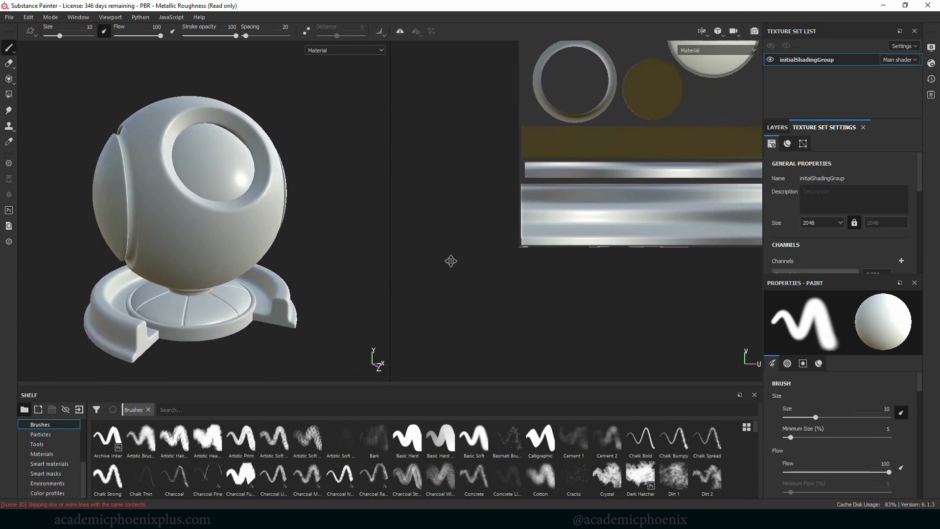
scroll(433, 289, "up", 3)
scroll(433, 289, "down", 4)
middle_click_drag(545, 214, 585, 227)
scroll(584, 228, "up", 1)
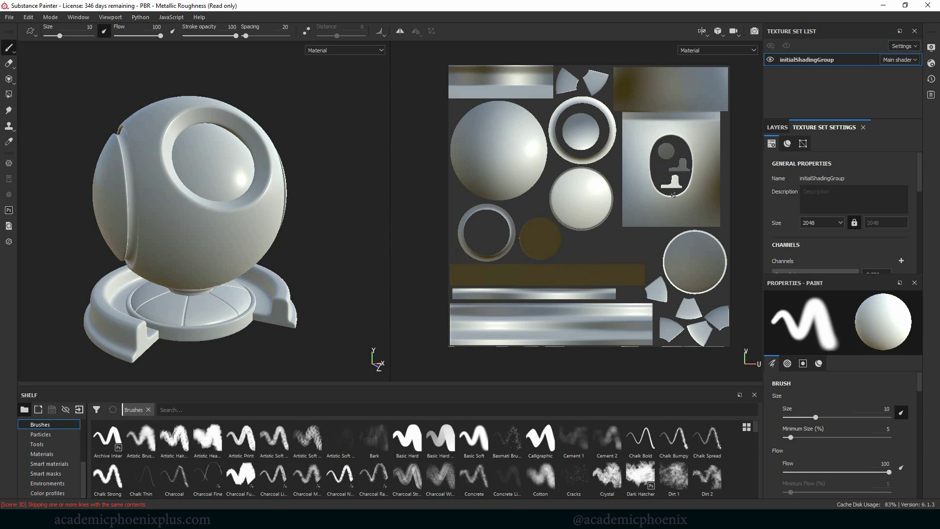
- Preview the Base Color and Height channels on the shader ball and return to the Material view
left_click(379, 50)
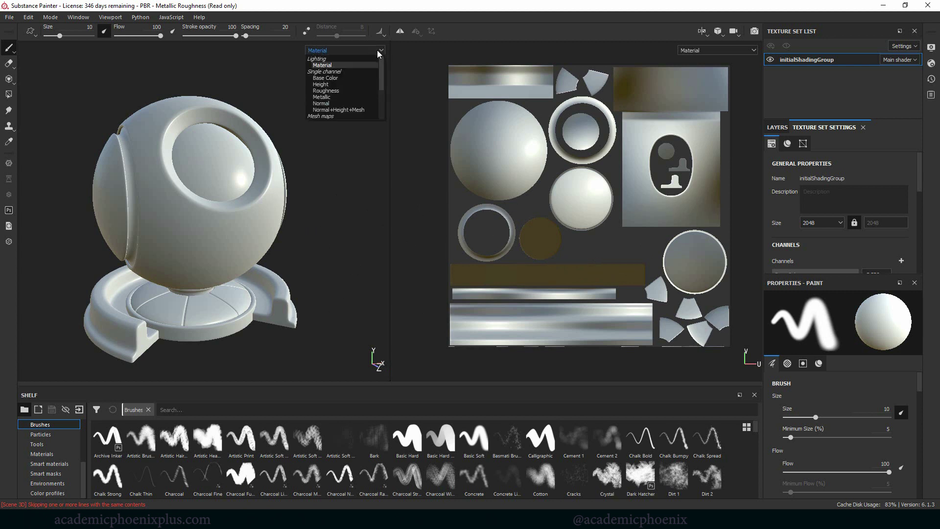
left_click(339, 77)
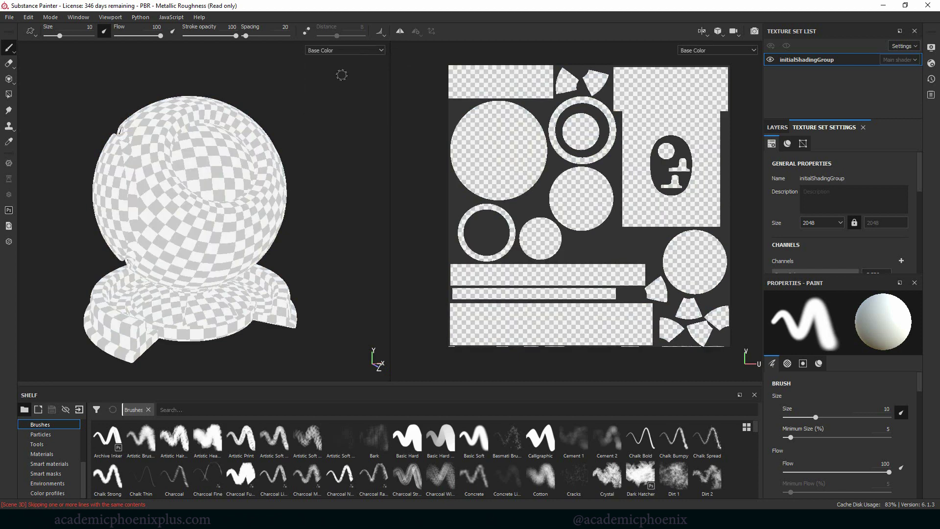
left_click(362, 52)
left_click(323, 84)
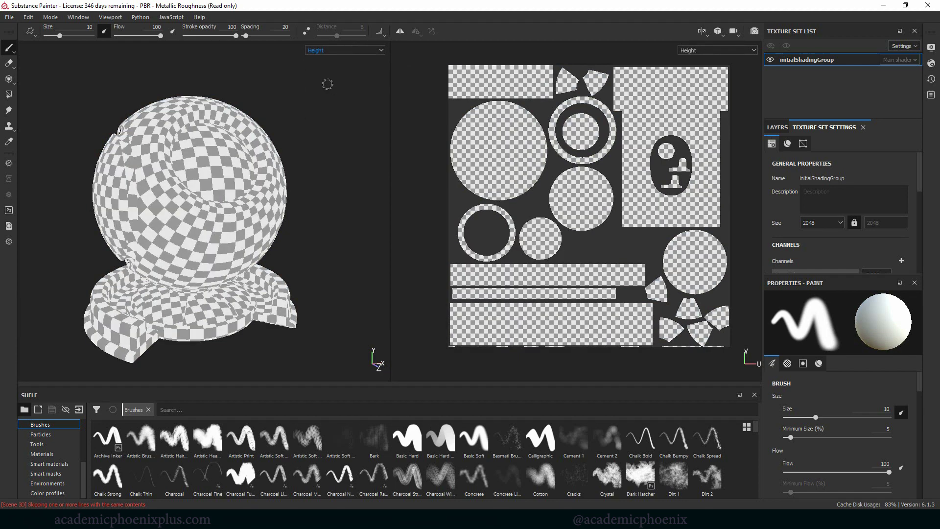
left_click(352, 51)
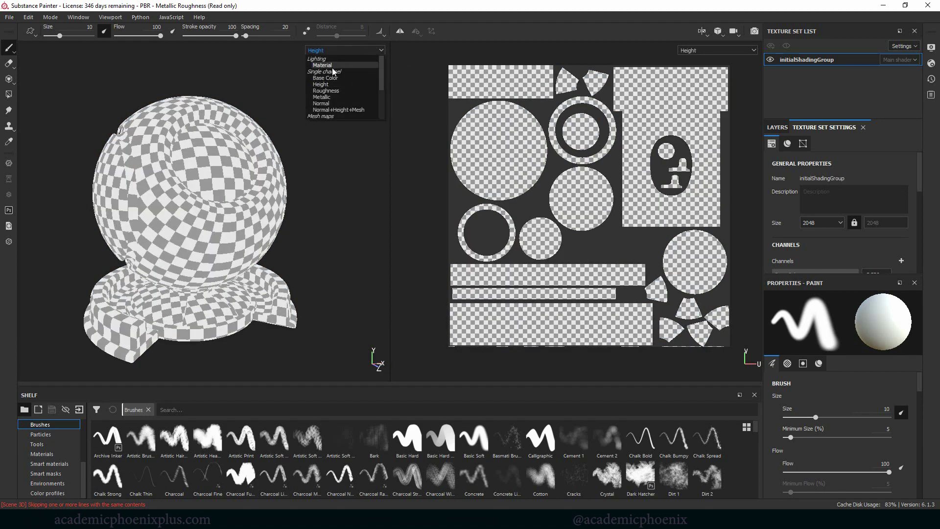
left_click(333, 68)
- Cycle both views through the single channels up to Normal+Height+Mesh and back to Height, and return to the Material view
key("c")
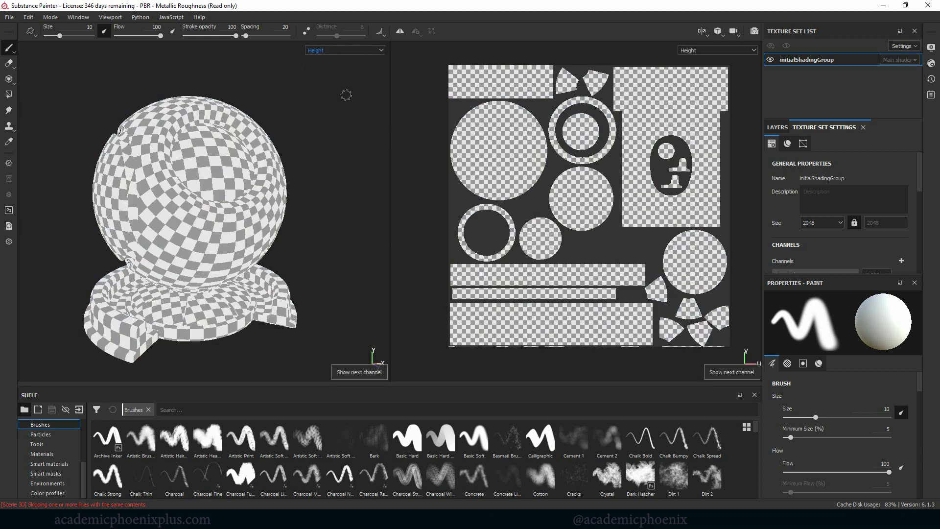
key("c")
key("c")
key("c")
key("c")
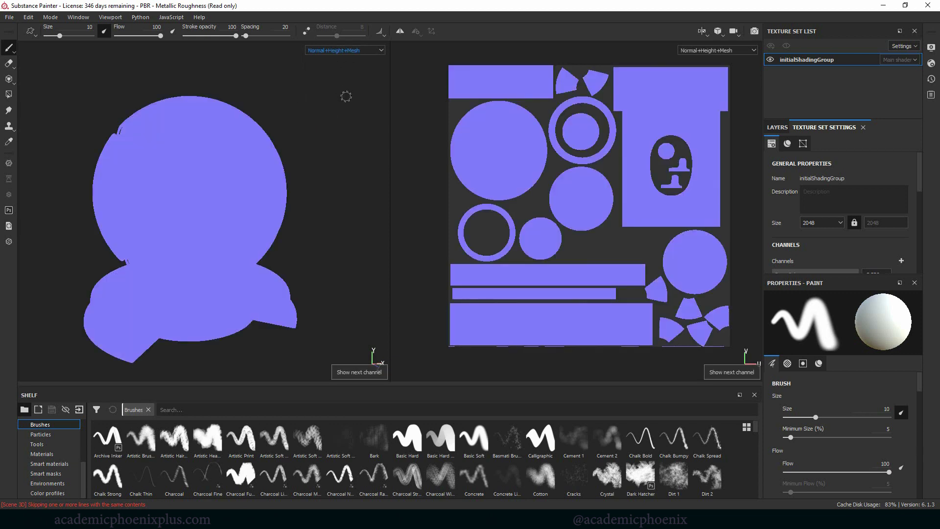
key("c")
left_click(327, 51)
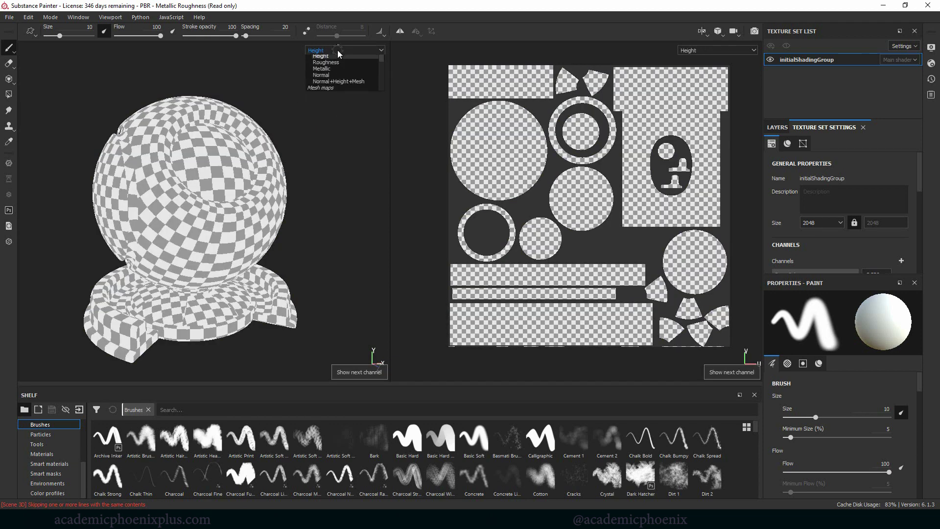
left_click(322, 66)
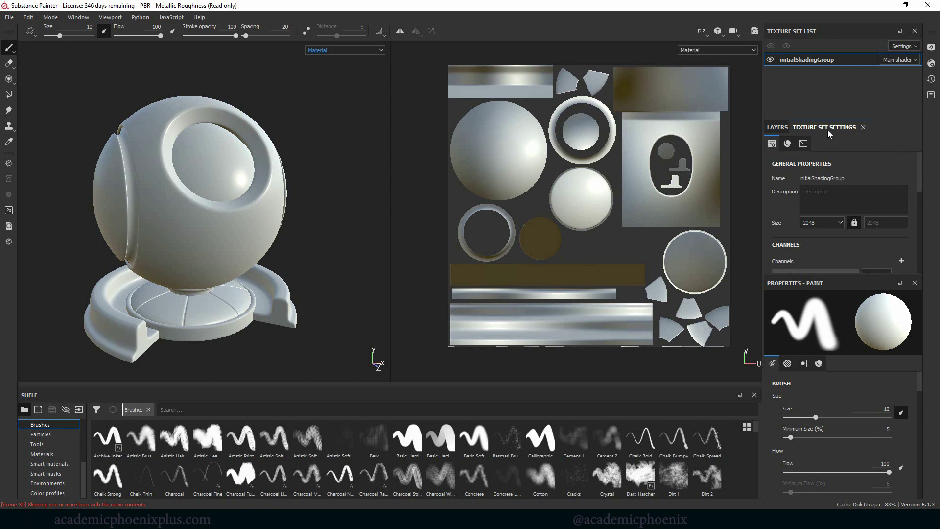
- Look over the layer stack and the texture set settings down to the mesh maps section
left_click(774, 127)
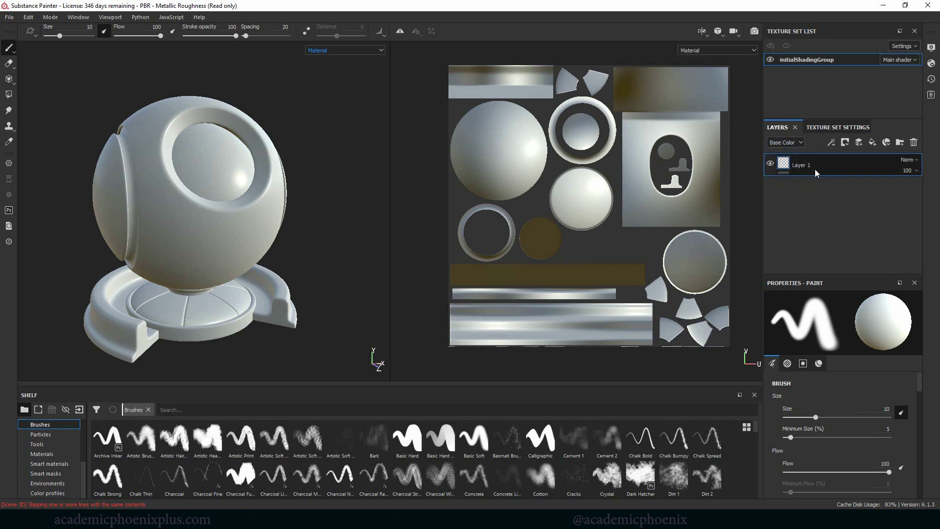
left_click(834, 128)
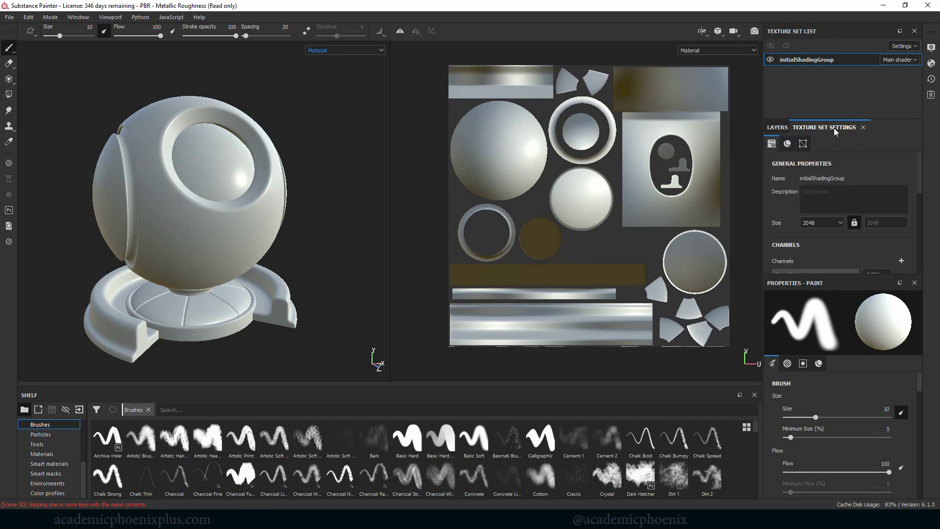
mouse_move(920, 169)
left_mouse_down()
mouse_move(891, 250)
mouse_move(916, 165)
left_mouse_up()
left_click_drag(916, 167, 902, 236)
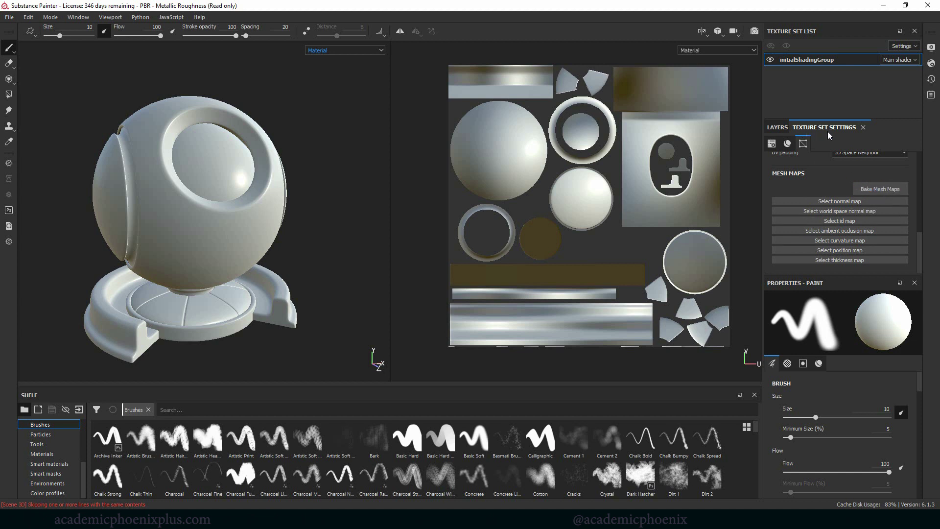
- Start baking mesh maps, exclude the ID map and set Ignore Backface to Always for ambient occlusion
left_click(871, 190)
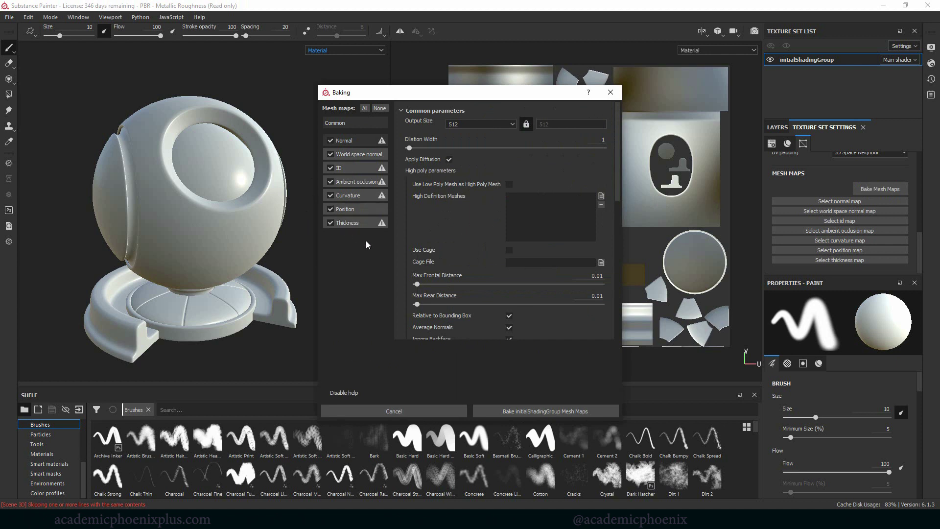
left_click(330, 167)
left_click(352, 155)
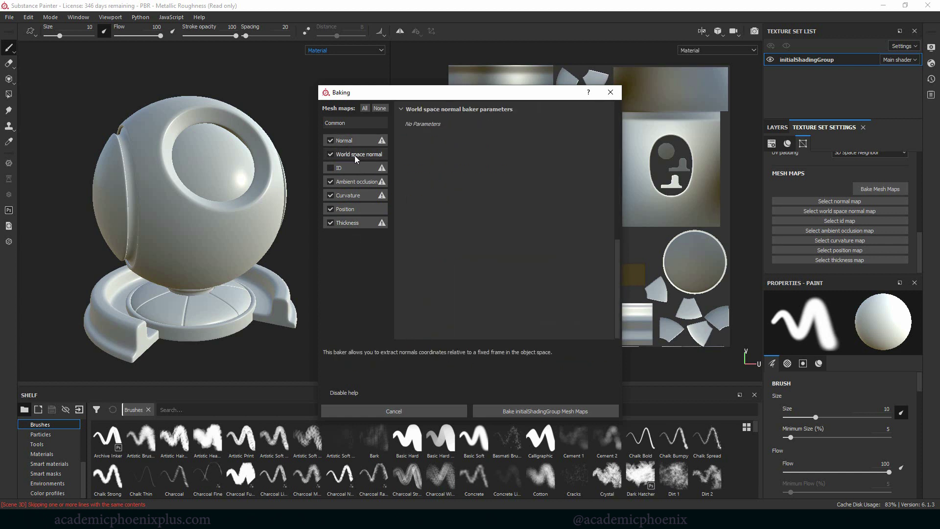
left_click(346, 182)
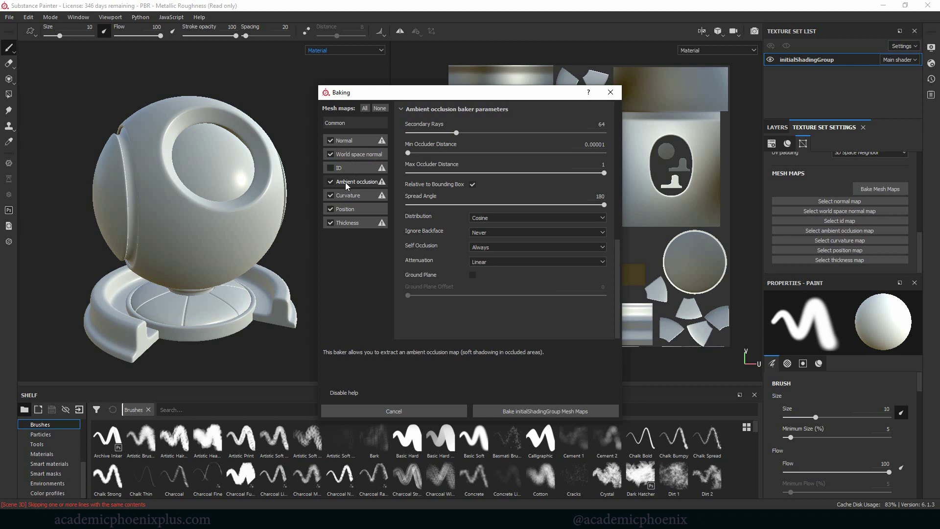
left_click(510, 233)
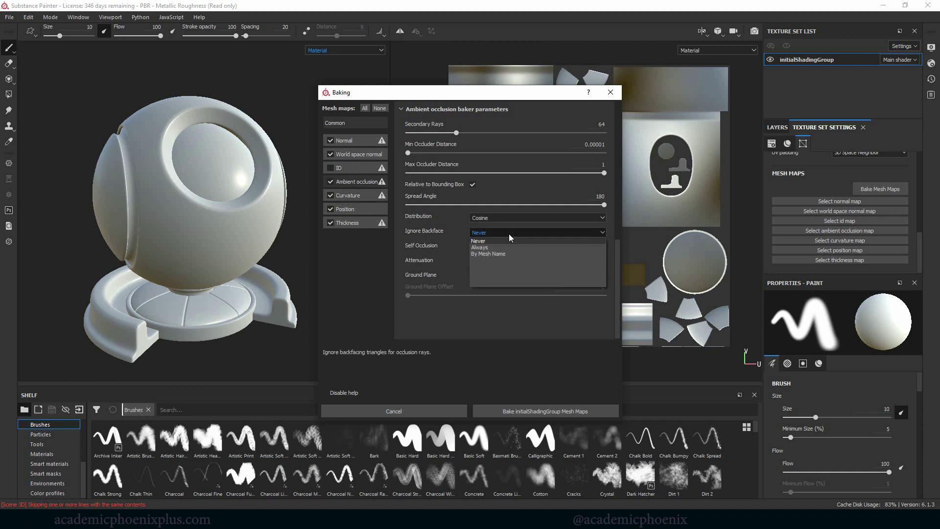
left_click(501, 246)
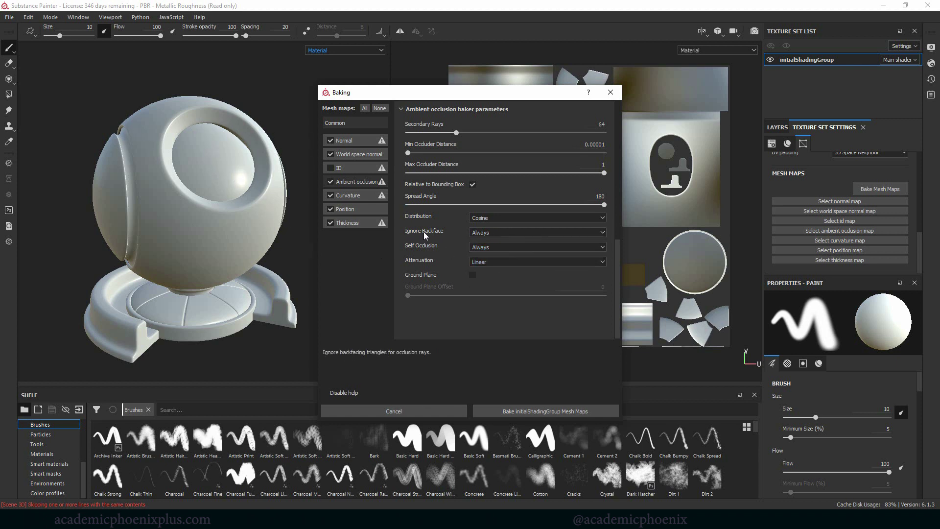
- Set the output size in the common baking parameters to 2048
left_click(348, 141)
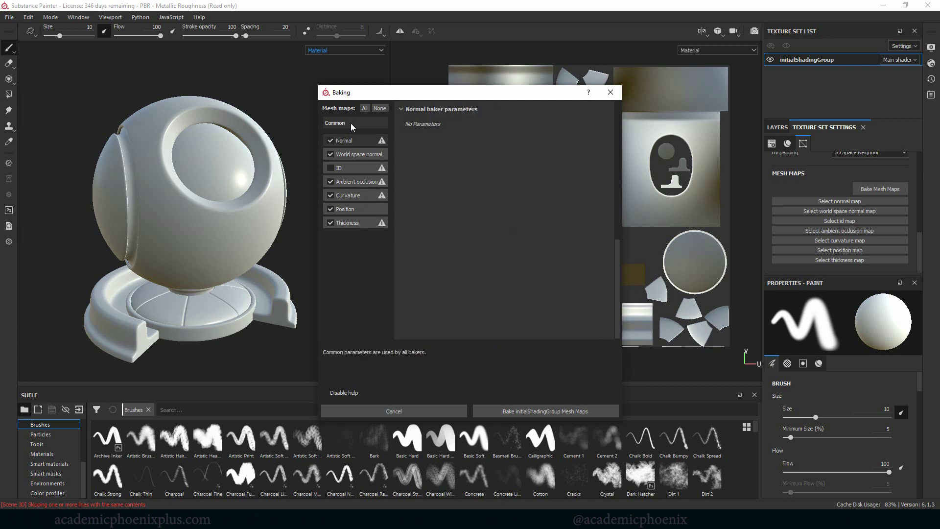
left_click(350, 123)
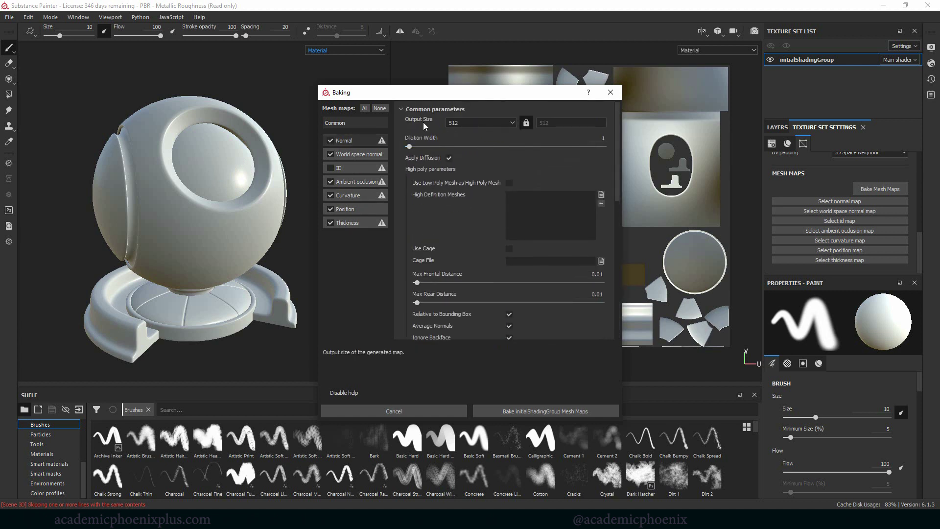
left_click(476, 124)
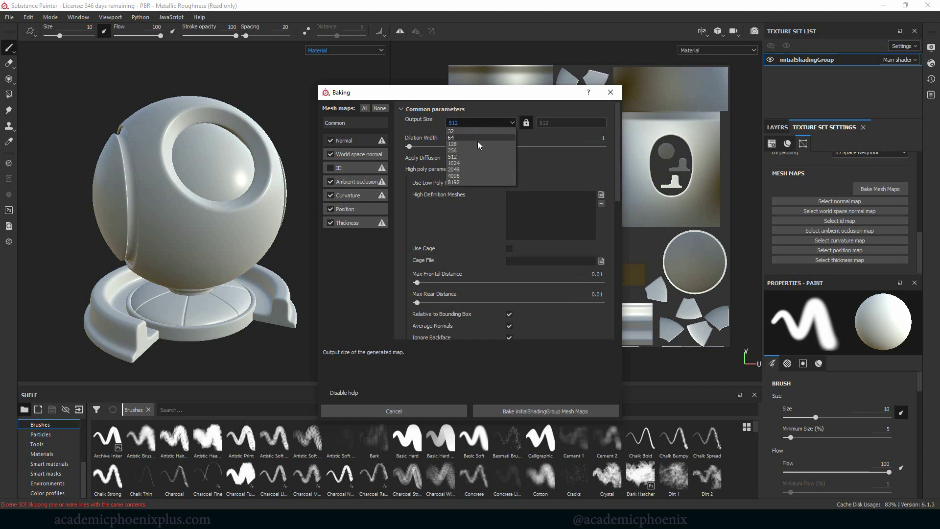
left_click(466, 169)
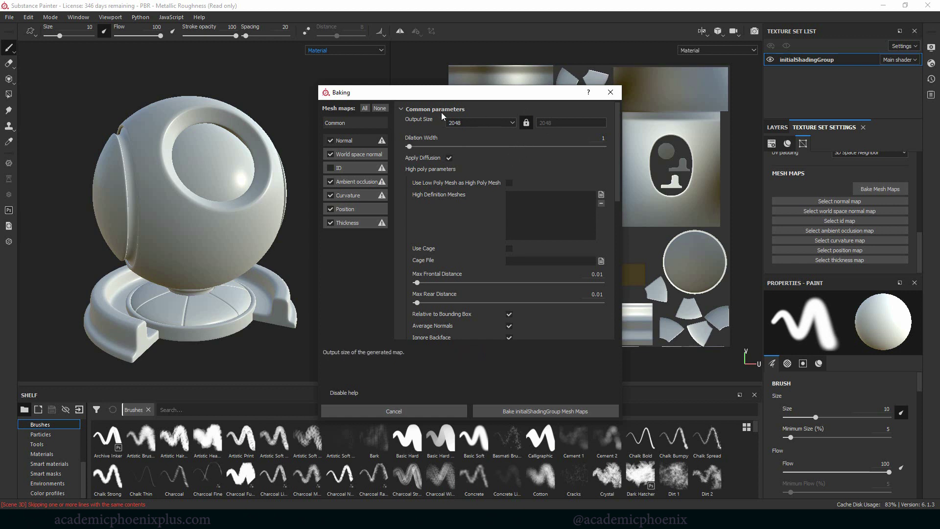
left_click(475, 123)
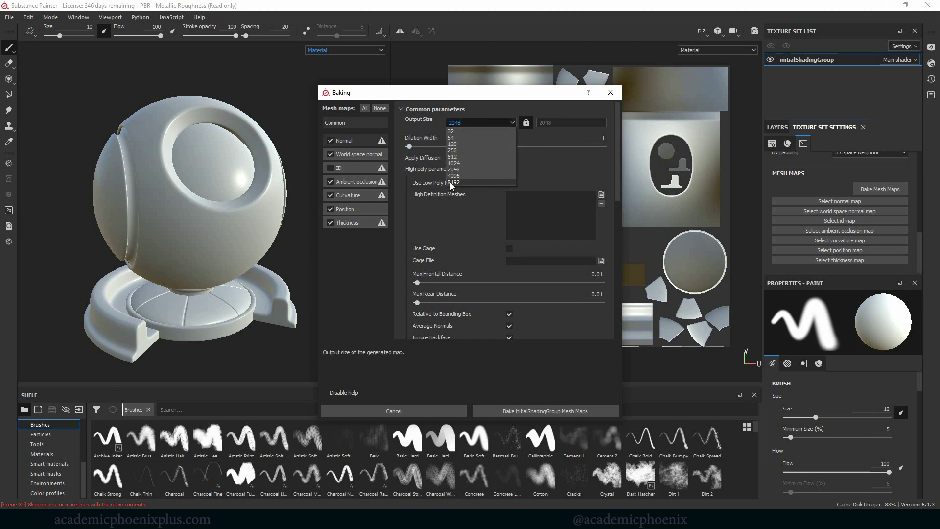
left_click(474, 182)
left_click(489, 106)
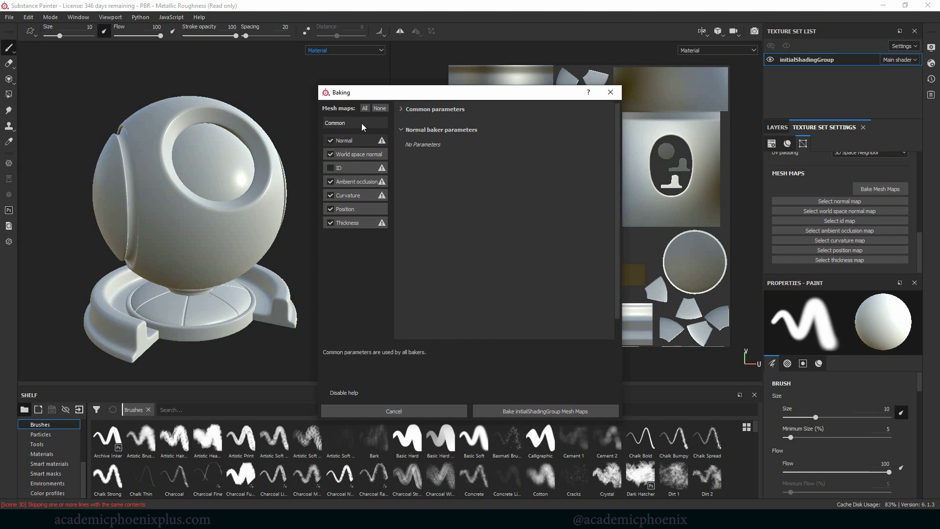
left_click(401, 108)
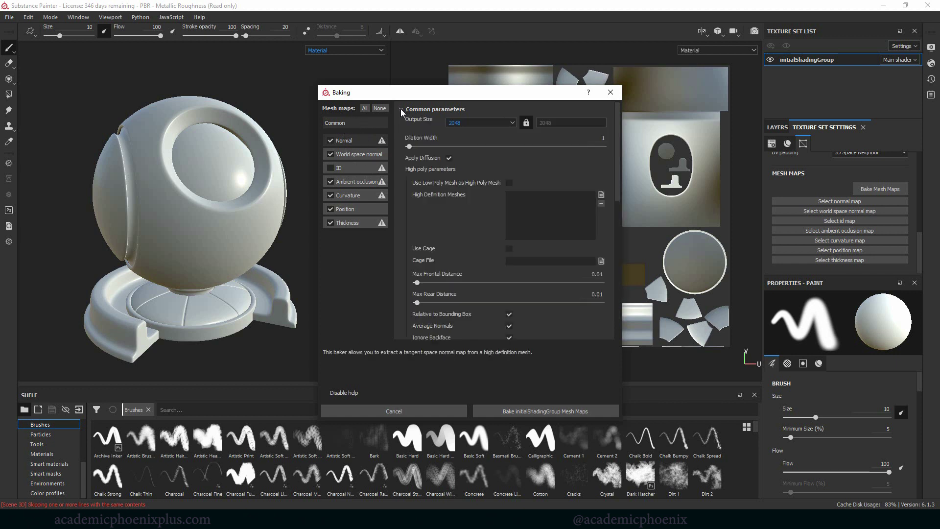
- Bake the mesh maps for initialShadingGroup and review the baked maps in the texture set settings
left_click(532, 414)
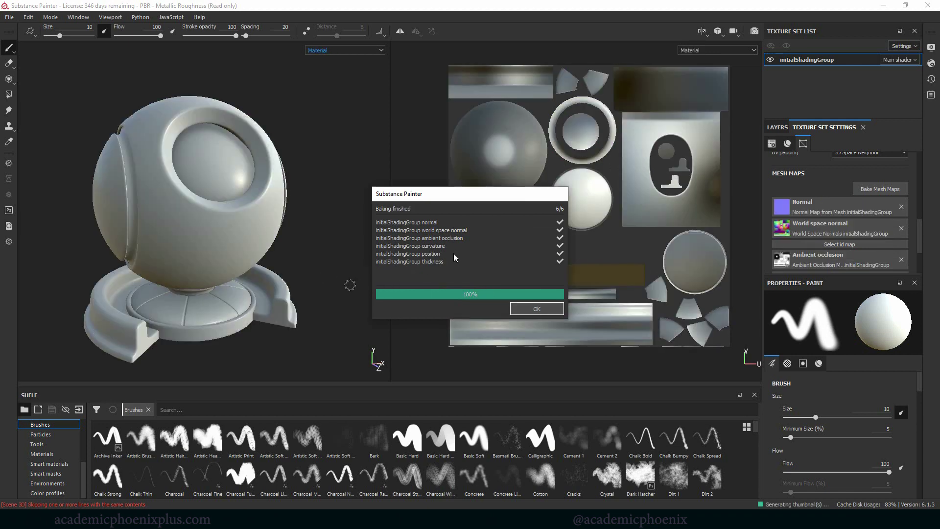
left_click(536, 309)
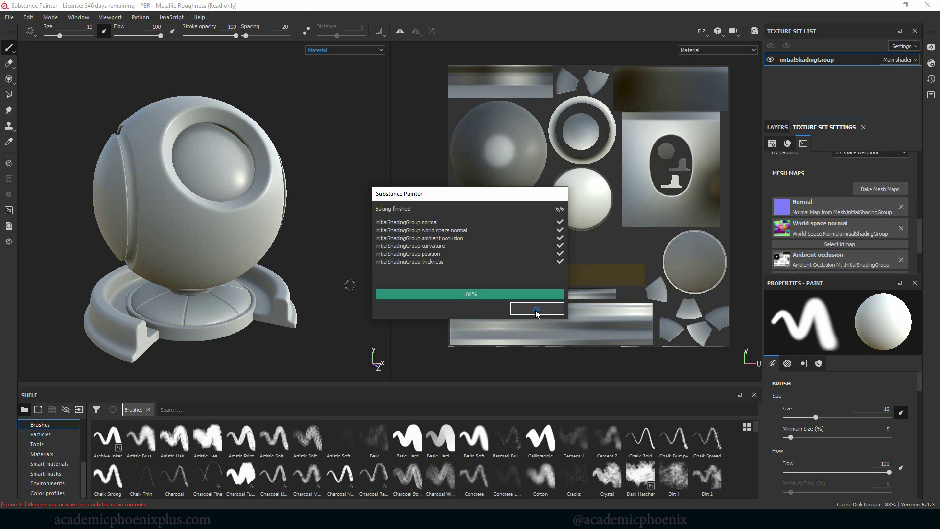
scroll(872, 245, "up", 2)
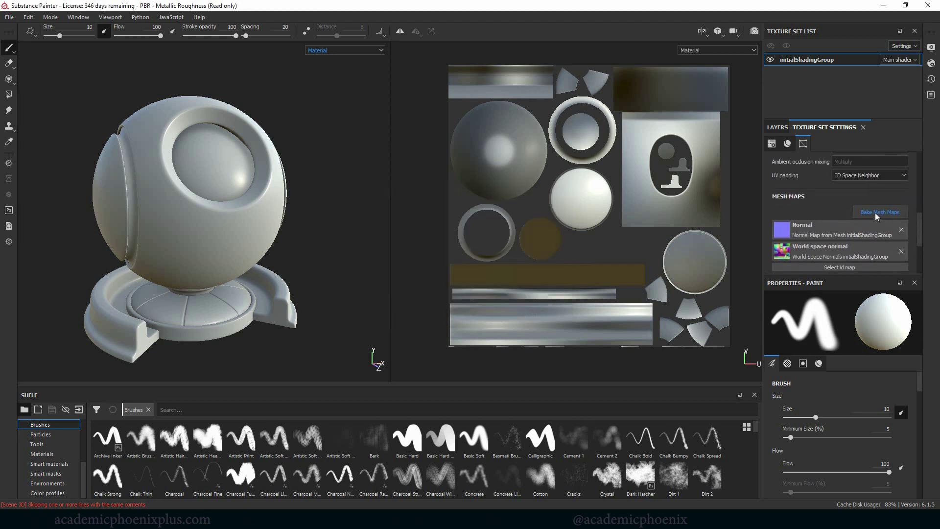
scroll(919, 220, "down", 4)
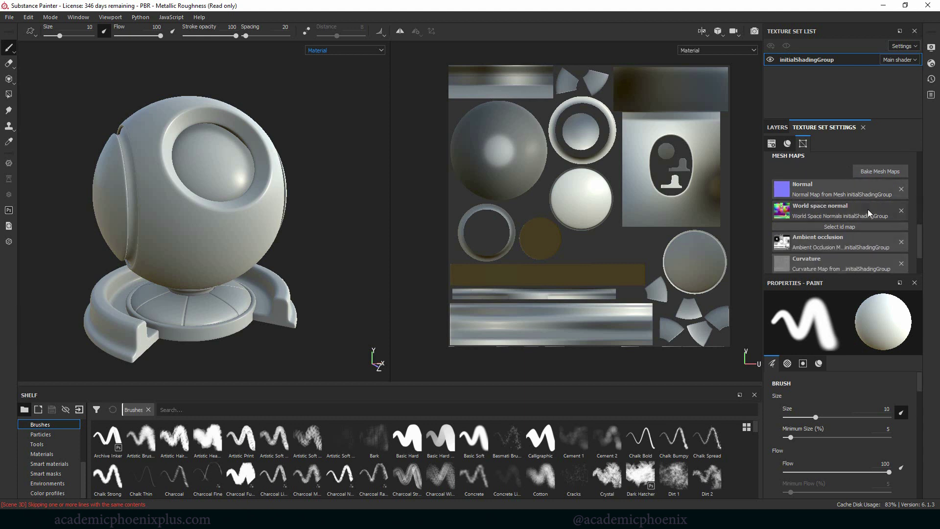
scroll(868, 209, "up", 10)
- Show the layer stack and enlarge the area for the paint properties
left_click(776, 127)
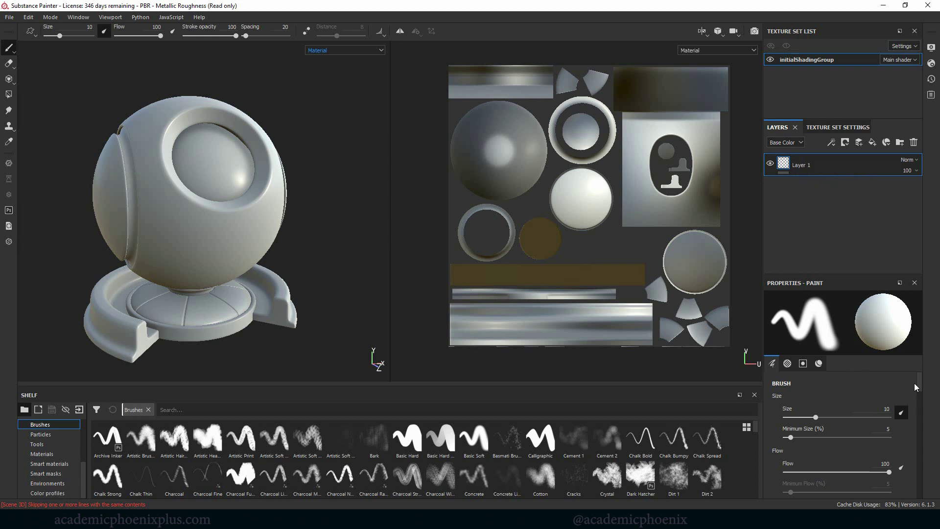
scroll(916, 387, "down", 3)
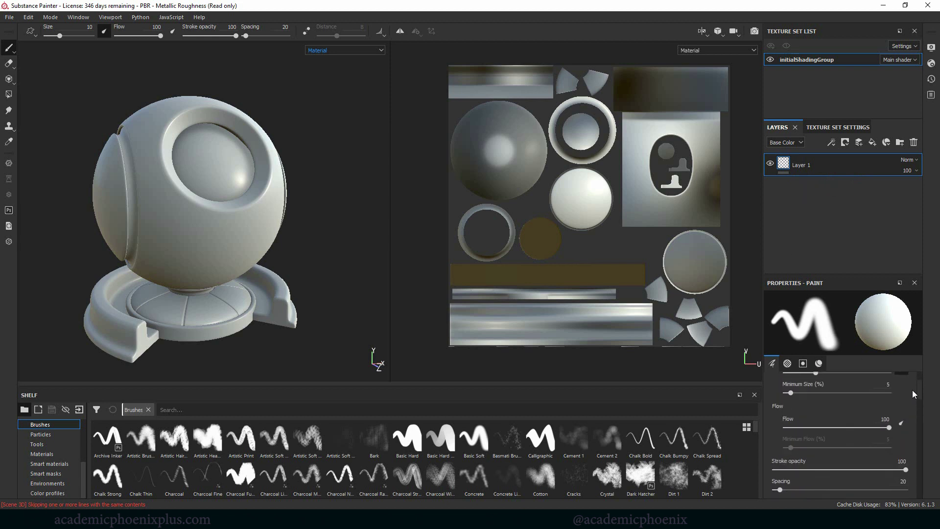
scroll(912, 389, "up", 3)
left_click_drag(838, 274, 862, 200)
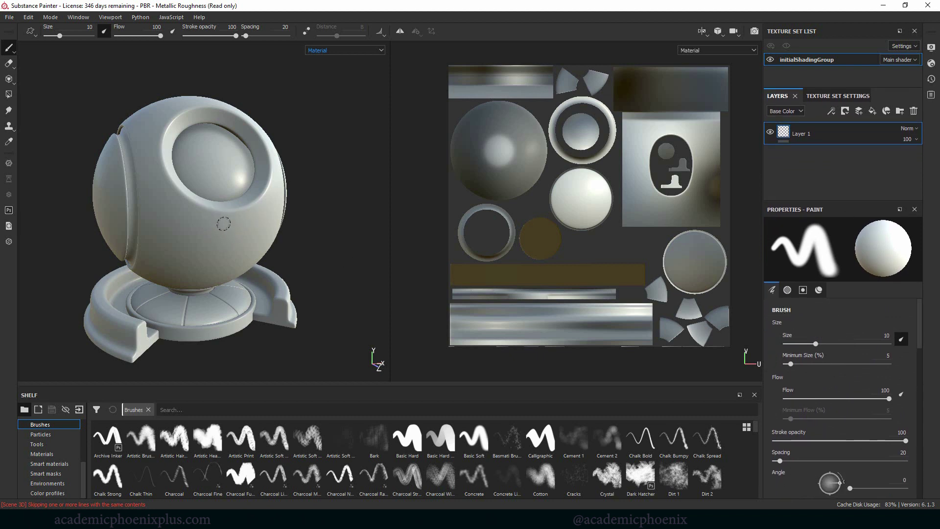
- Paint a stroke on the ball's front below the round inset, enlarge the brush to 28.54 and paint a broader area there
mouse_move(228, 216)
left_mouse_down()
mouse_move(185, 257)
mouse_move(231, 219)
left_mouse_up()
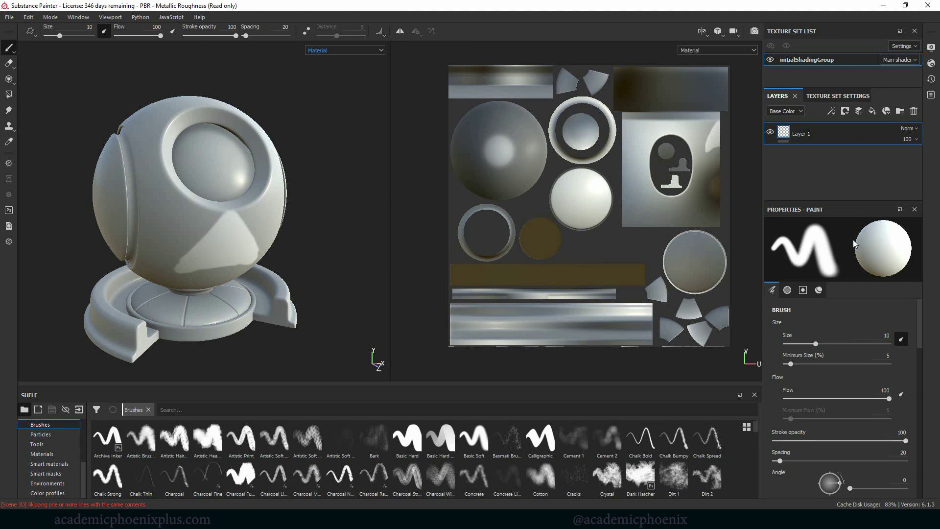
left_click_drag(819, 347, 840, 348)
right_click_drag(223, 160, 250, 230, "shift")
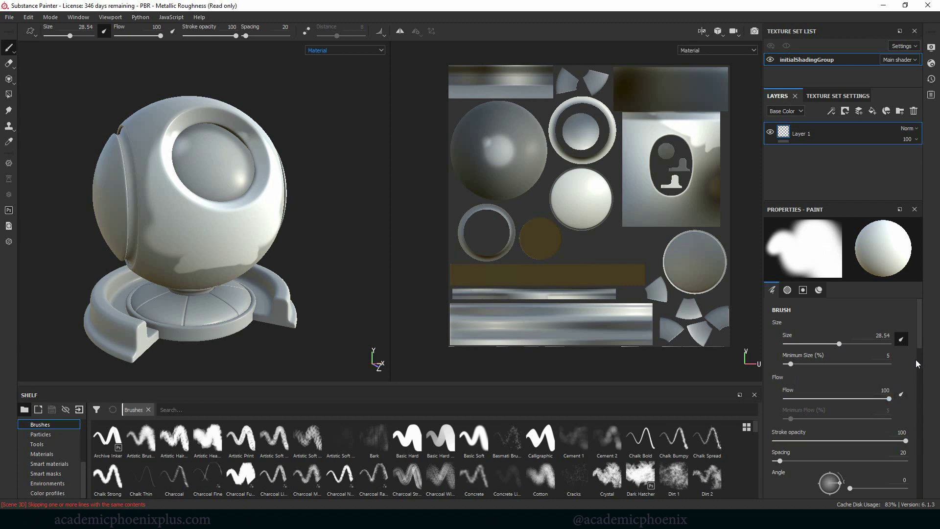
- Try a brush stroke opacity of 58 and restore it to 100
scroll(915, 354, "down", 1)
left_click_drag(905, 426, 850, 426)
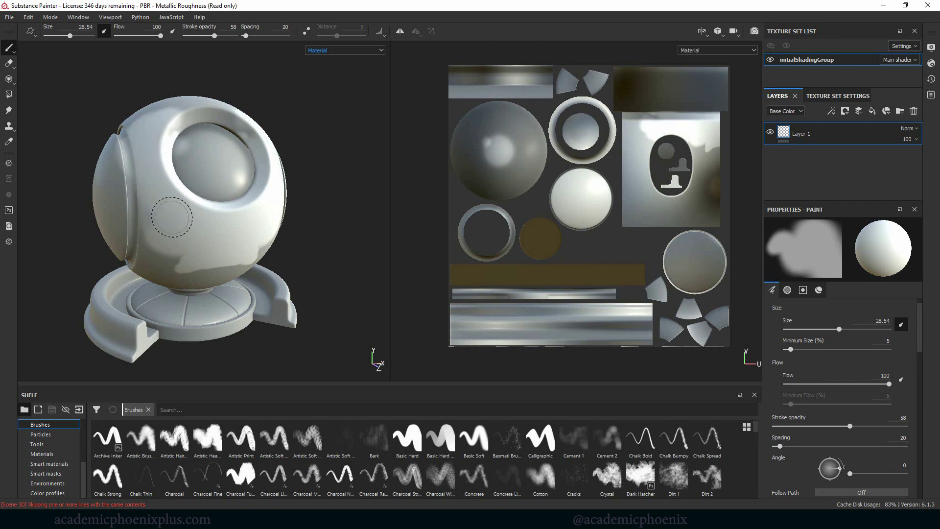
scroll(915, 341, "down", 2)
scroll(917, 339, "up", 1)
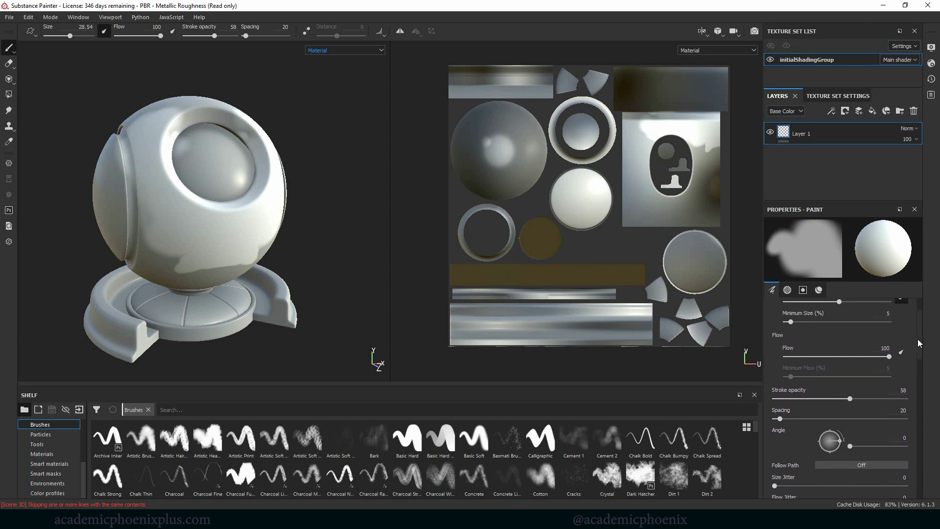
left_click_drag(850, 409, 927, 410)
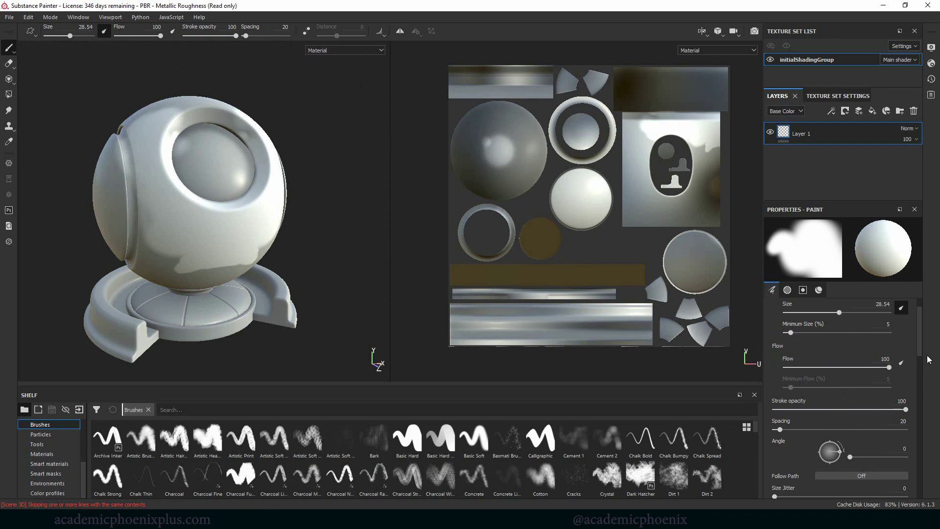
- Set the paint brush's alpha to Arrow Bend Split
scroll(915, 361, "down", 5)
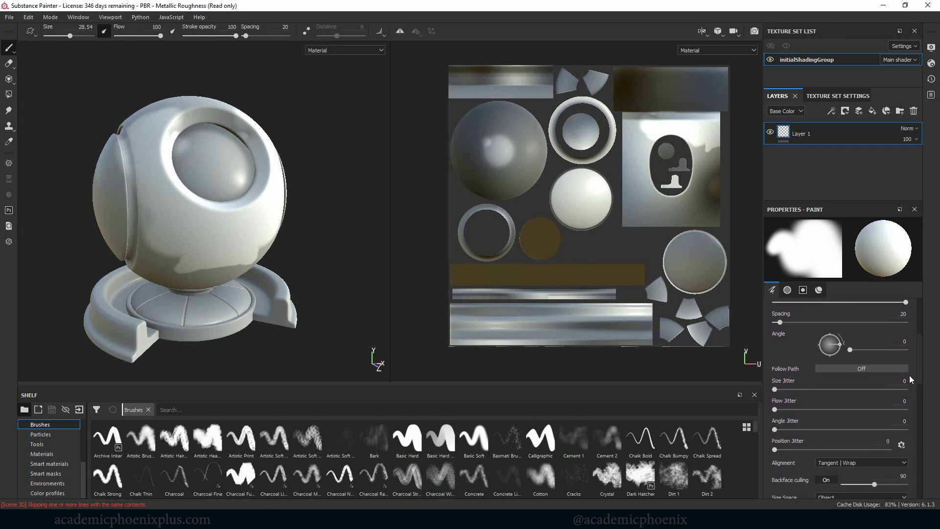
scroll(911, 383, "down", 5)
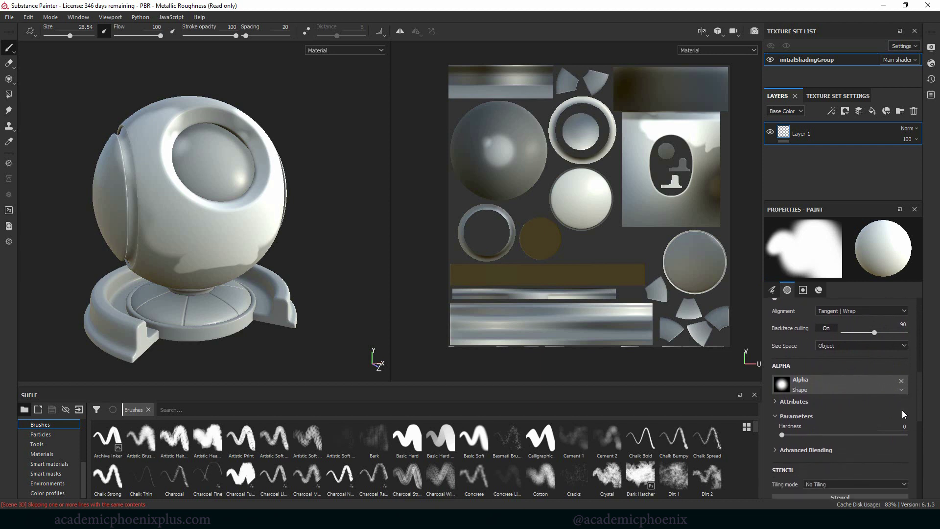
scroll(900, 415, "down", 2)
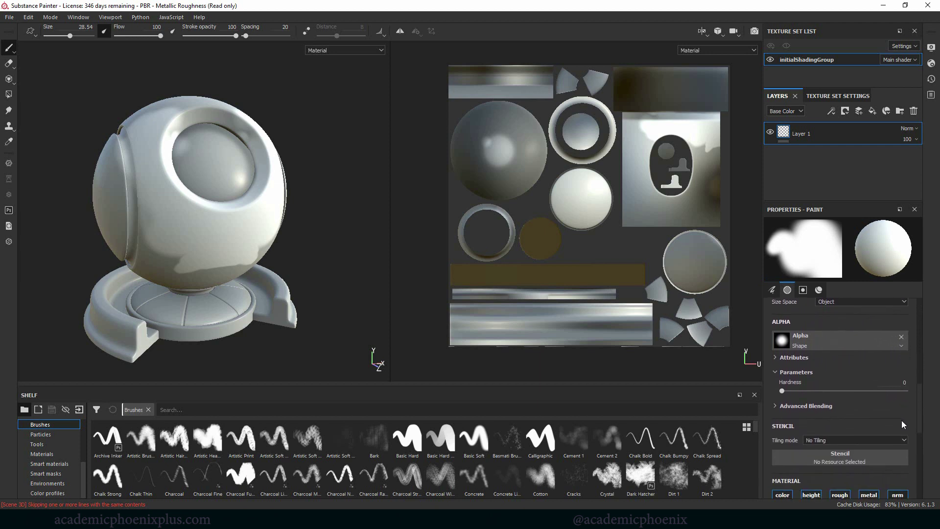
left_click(803, 341)
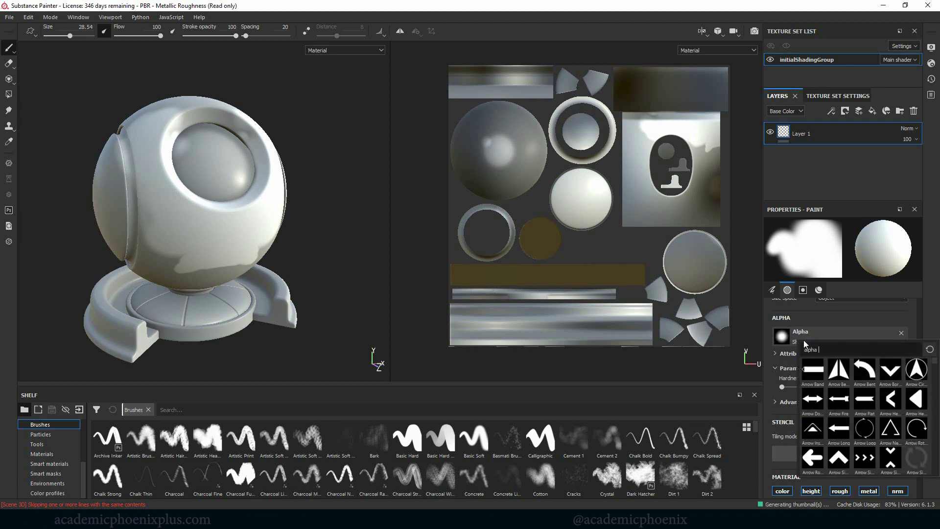
left_click(838, 371)
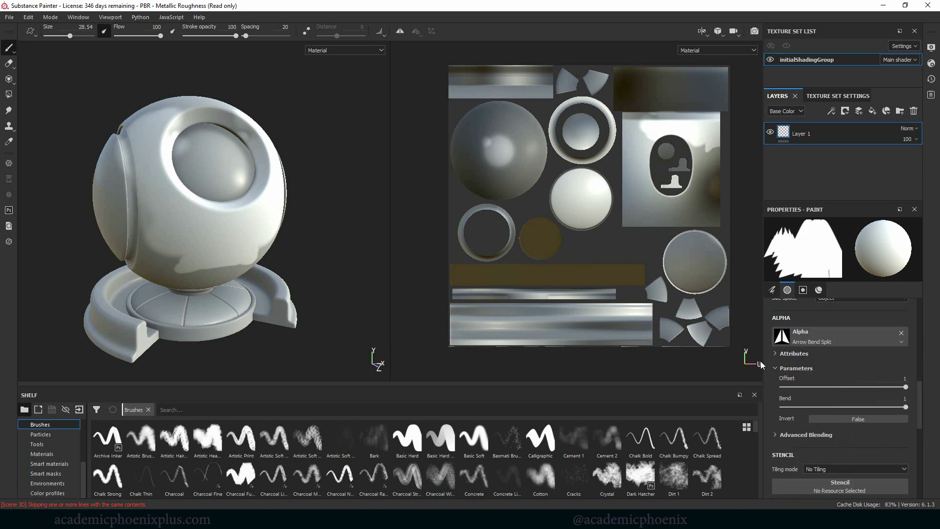
- Try a continuous Arrow Bend Split stroke across the round disc on the ball's side and undo it
left_click_drag(294, 255, 343, 253, "alt")
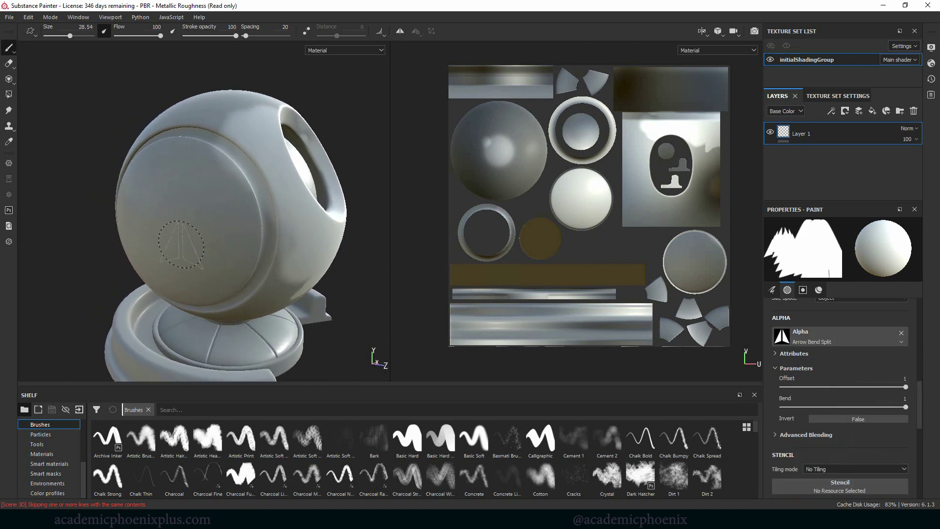
mouse_move(183, 235)
left_mouse_down()
mouse_move(218, 194)
mouse_move(215, 250)
mouse_move(157, 245)
mouse_move(165, 231)
left_mouse_up()
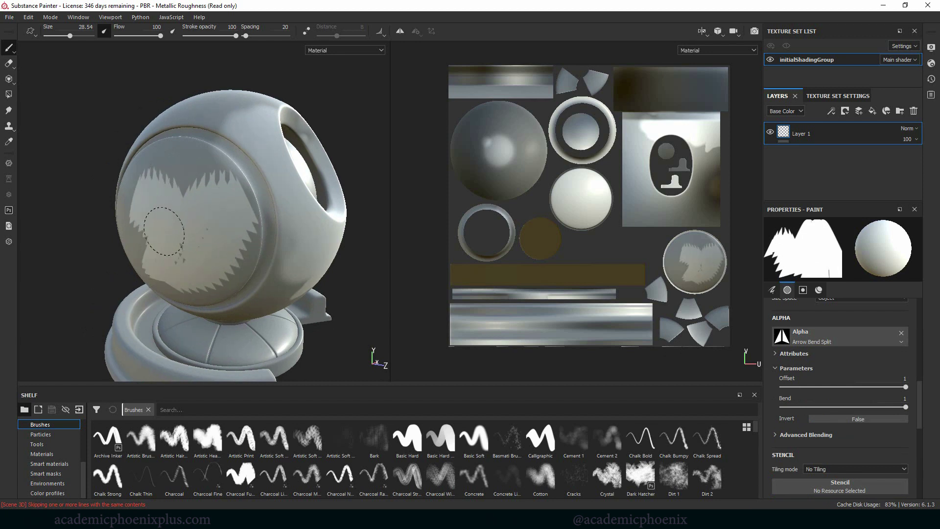
key("ctrl+z")
- Stamp three separate split arrows on the side disc's UV island in the 2D view
left_click(699, 265)
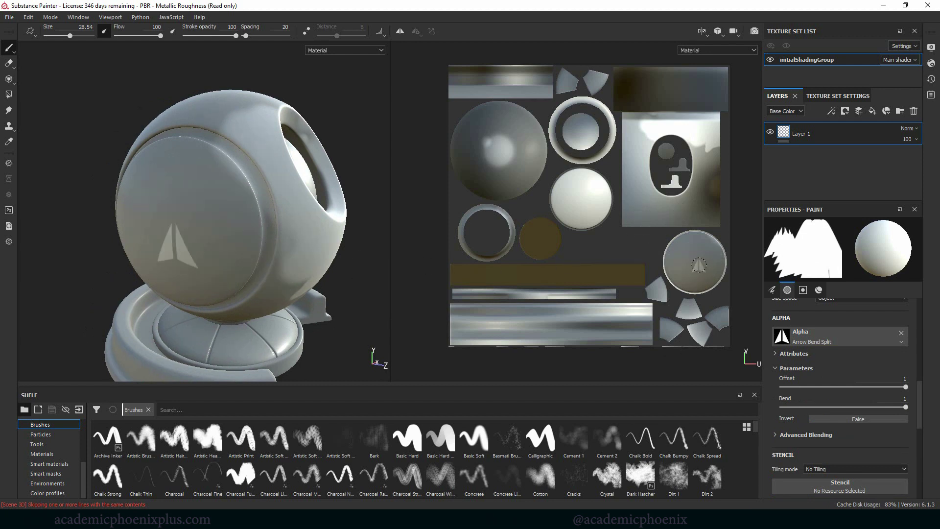
left_click(679, 262)
left_click(703, 252)
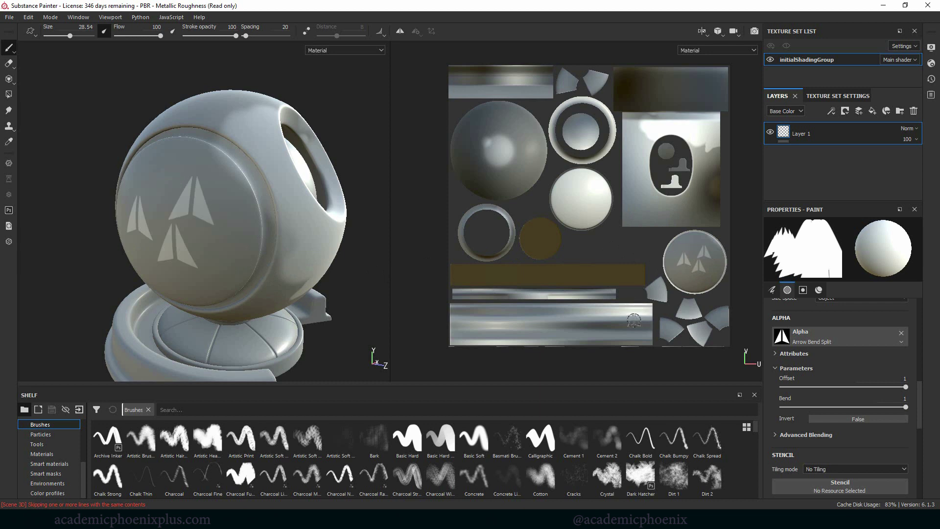
- Set the brush spacing to 219 and paint spaced arrows above the side disc and across the base
left_click_drag(918, 389, 922, 333)
left_click_drag(780, 365, 844, 364)
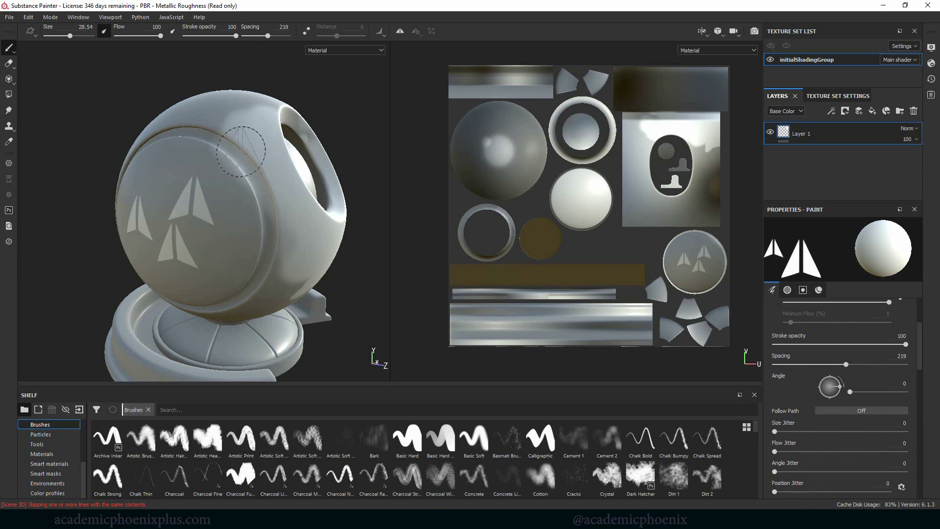
left_click(213, 113)
mouse_move(259, 359)
left_mouse_down()
mouse_move(135, 334)
mouse_move(261, 338)
left_mouse_up()
- Set the brush alpha to Brush Pastel and paint textured strokes on the side disc and on the largest round UV island
left_click(787, 290)
left_click(840, 360)
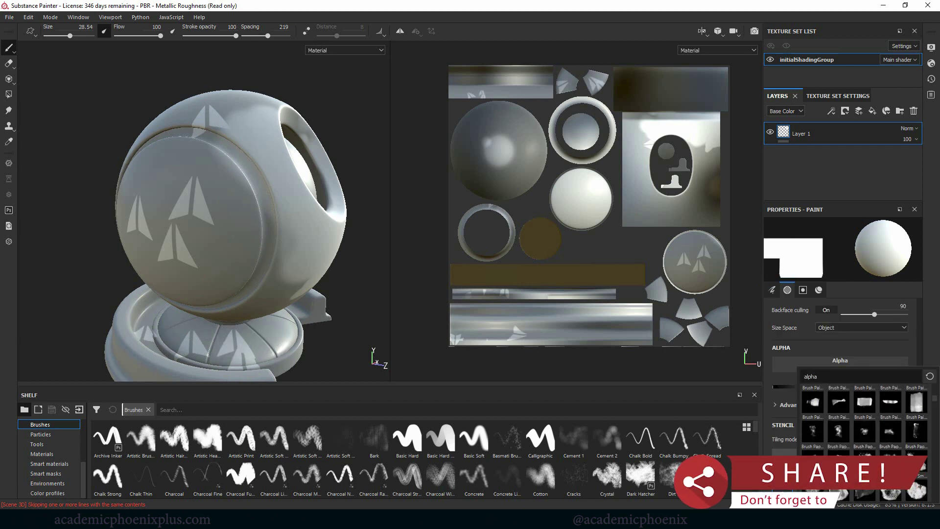
left_click(890, 490)
mouse_move(177, 191)
left_mouse_down()
mouse_move(216, 210)
mouse_move(205, 260)
mouse_move(215, 287)
left_mouse_up()
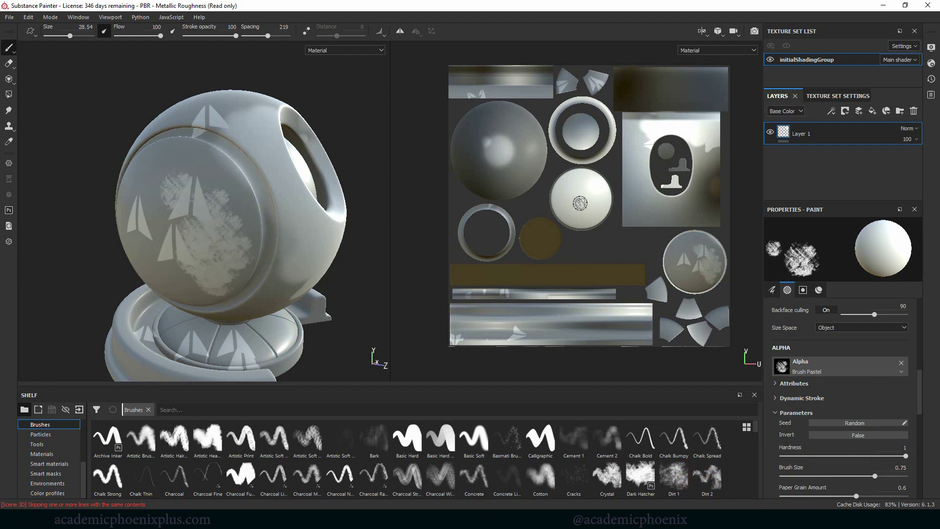
mouse_move(659, 269)
left_mouse_down()
mouse_move(698, 277)
mouse_move(680, 281)
mouse_move(691, 265)
left_mouse_up()
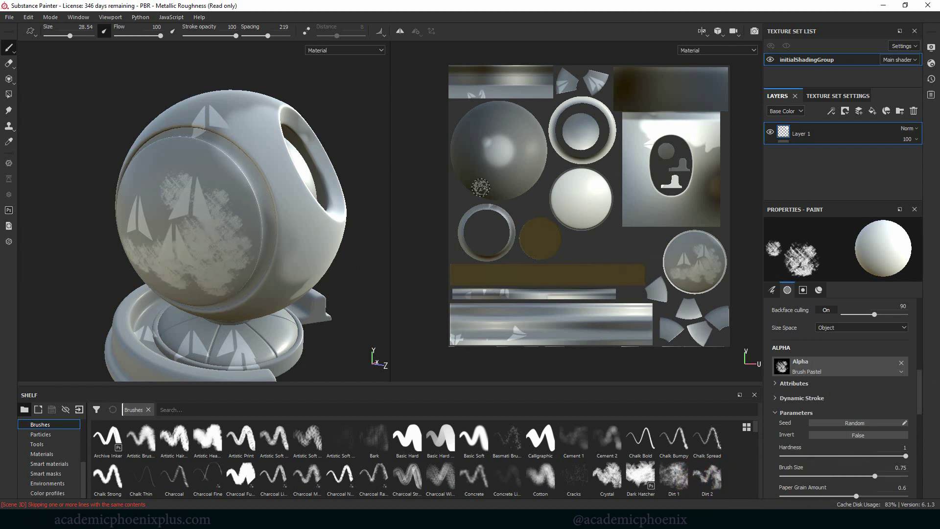
mouse_move(481, 187)
left_mouse_down()
mouse_move(510, 158)
mouse_move(496, 155)
mouse_move(498, 147)
left_mouse_up()
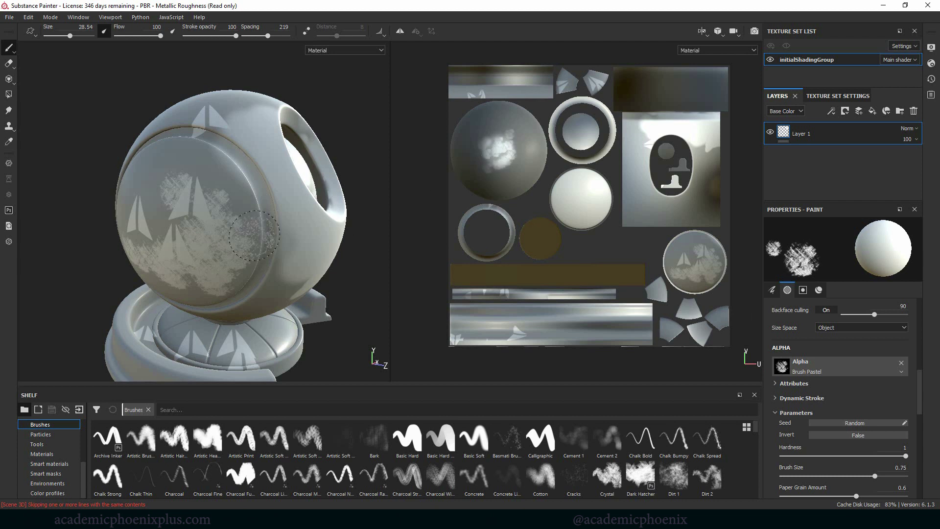
- Set the brush material's height to 0.2996 and paint a raised pastel patch on the ball below the round inset
scroll(914, 407, "down", 6)
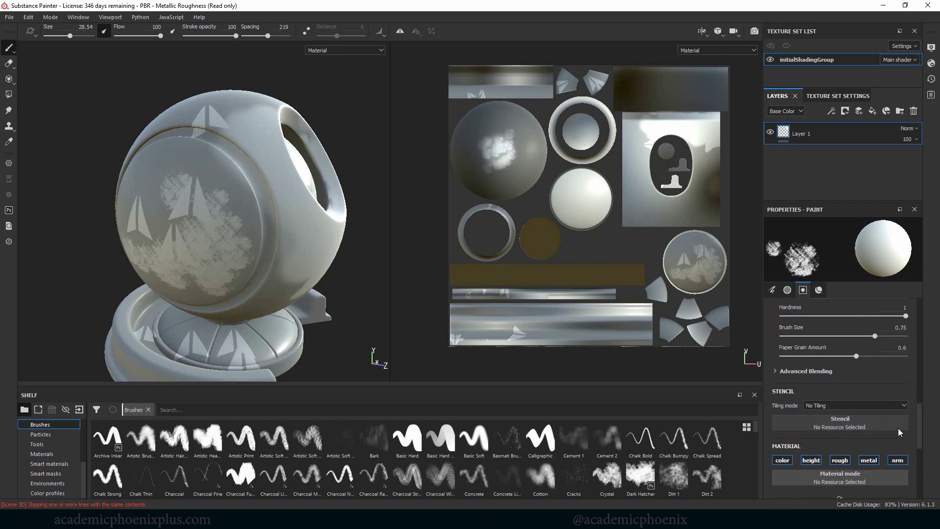
left_click(806, 290)
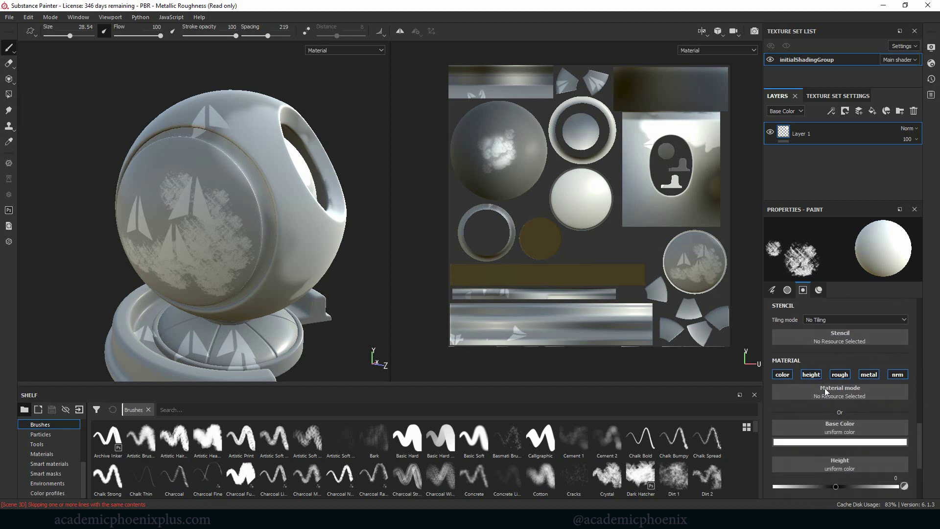
left_click(819, 290)
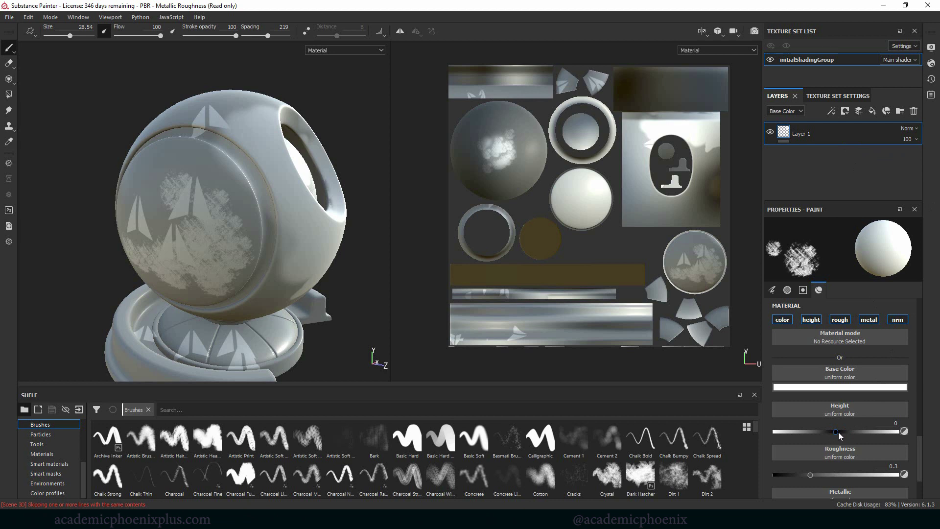
left_click_drag(839, 432, 855, 432)
mouse_move(189, 236)
left_mouse_down()
mouse_move(235, 239)
mouse_move(191, 260)
left_mouse_up()
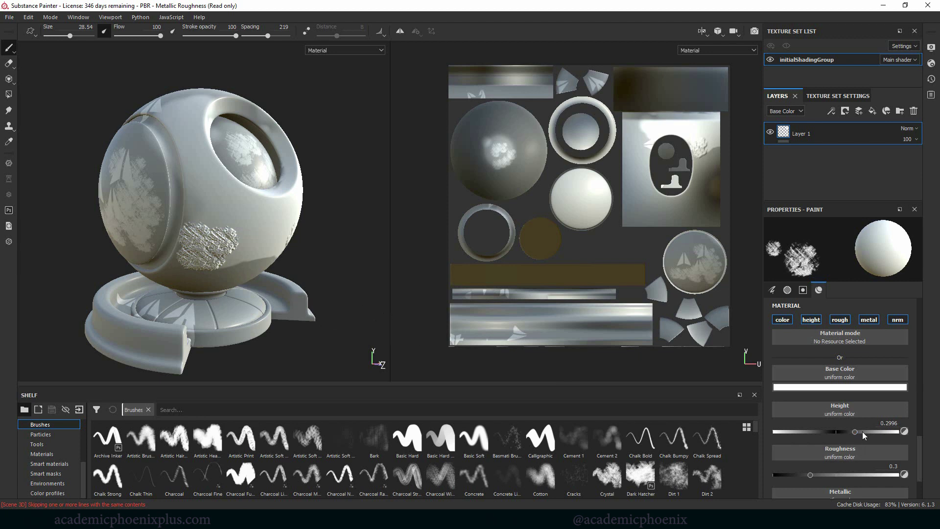
- Set the brush alpha to Arrow Bent and stamp one raised arrow on the ball just above the rough patch
scroll(914, 448, "up", 10)
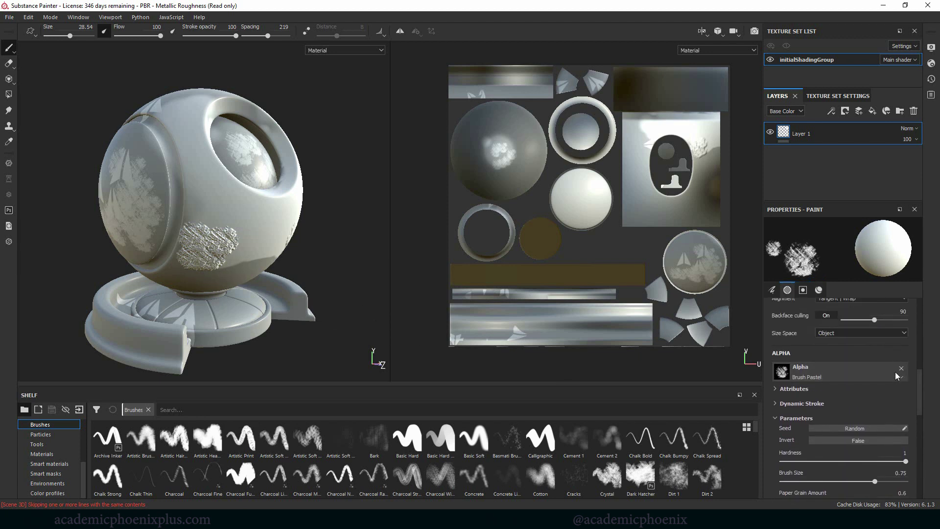
left_click(822, 377)
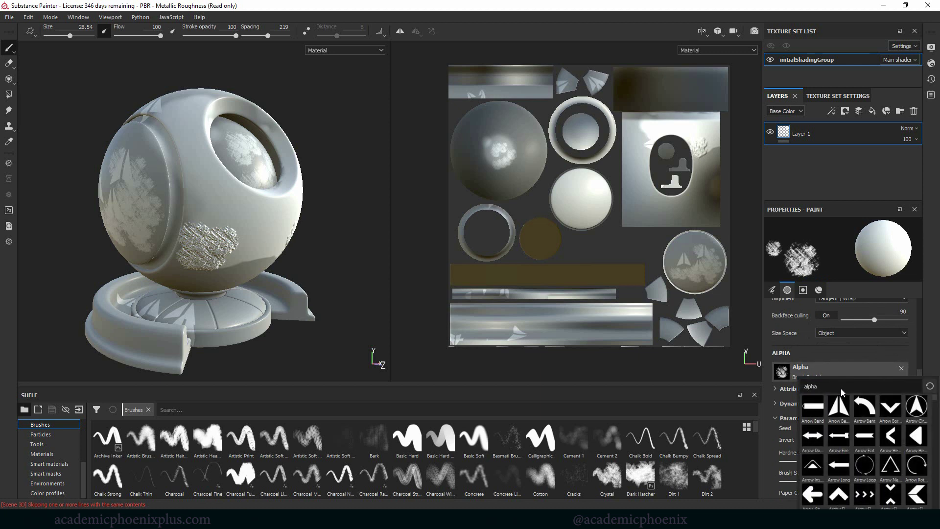
left_click(866, 407)
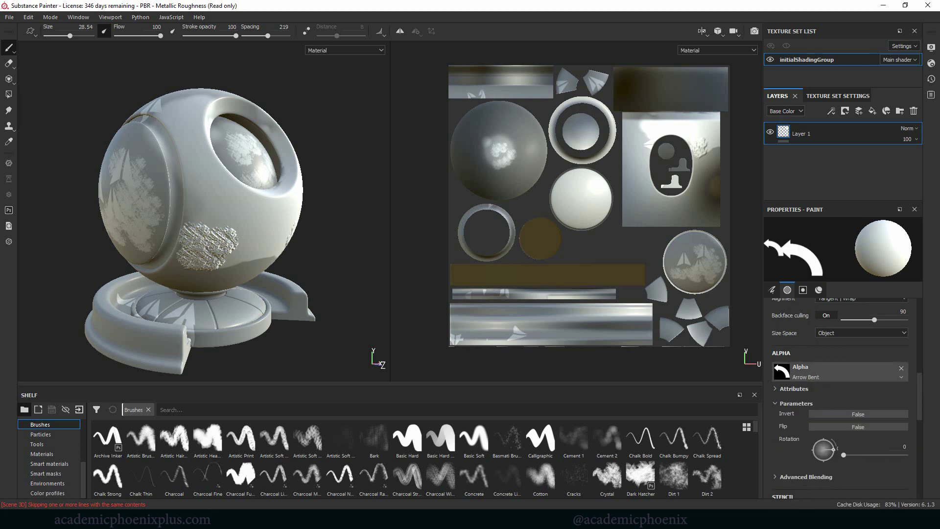
left_click(240, 215)
mouse_move(347, 272)
left_mouse_down("alt")
mouse_move(336, 315)
mouse_move(330, 307)
left_mouse_up("alt")
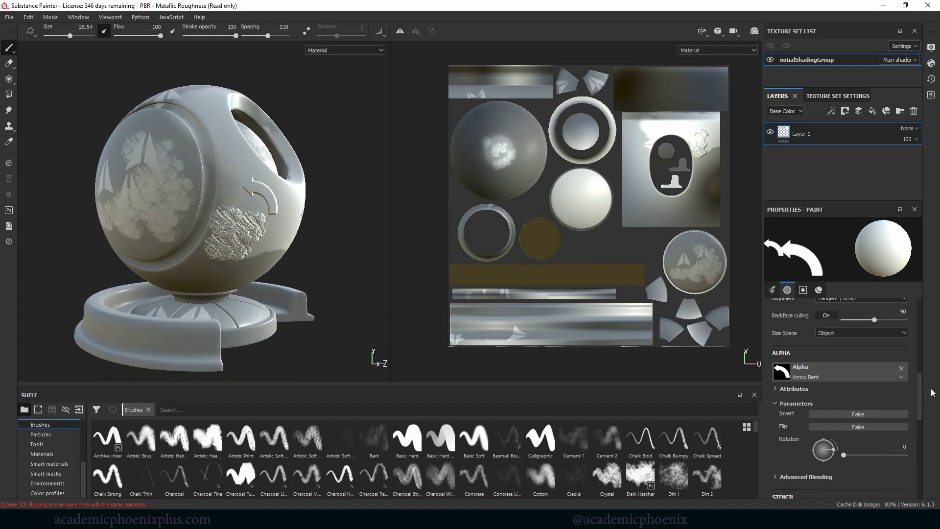
- Set the brush height to -0.2996 and stamp an engraved bent arrow between the side disc and the inset
scroll(914, 422, "down", 10)
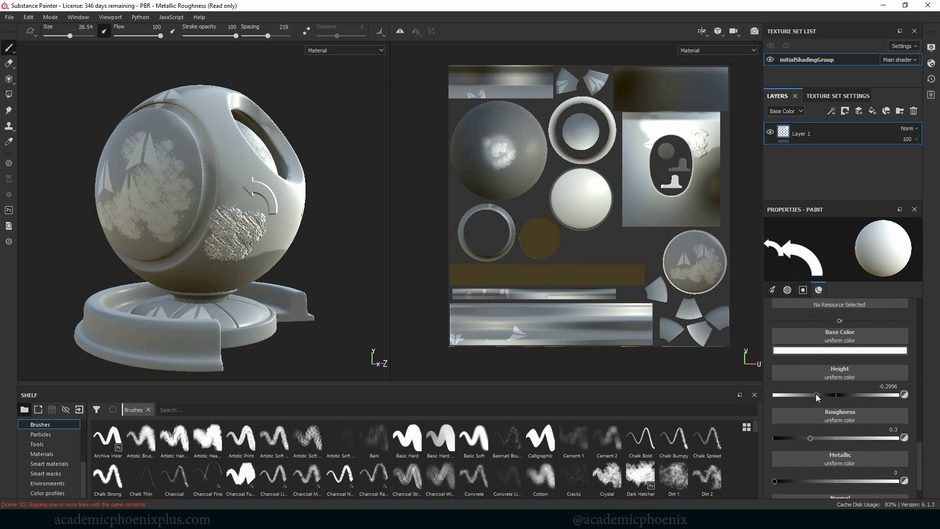
left_click(232, 155)
left_click_drag(365, 273, 333, 274, "alt")
- Switch to the Basic Soft brush with the Arrow Circle alpha, and browse the circle alphas without changing it
left_click(839, 396)
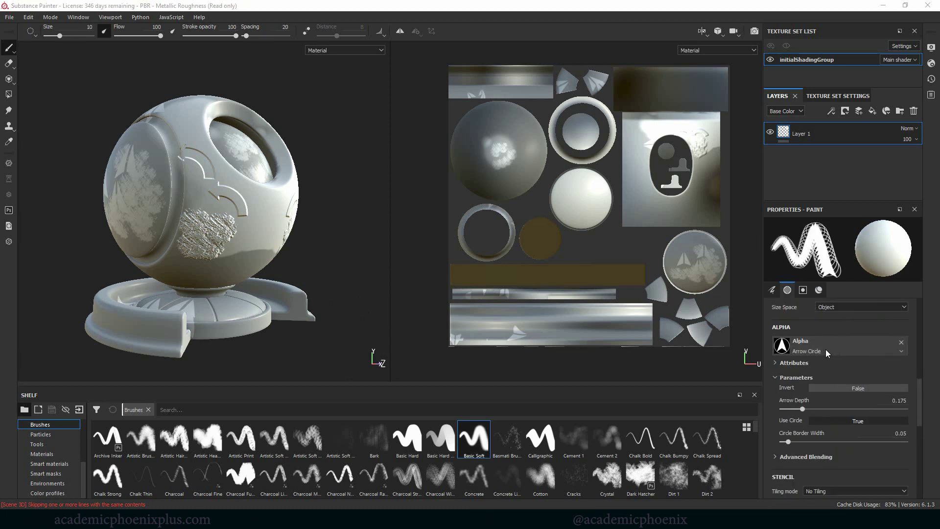
left_click(826, 349)
left_click(827, 348)
left_click(827, 348)
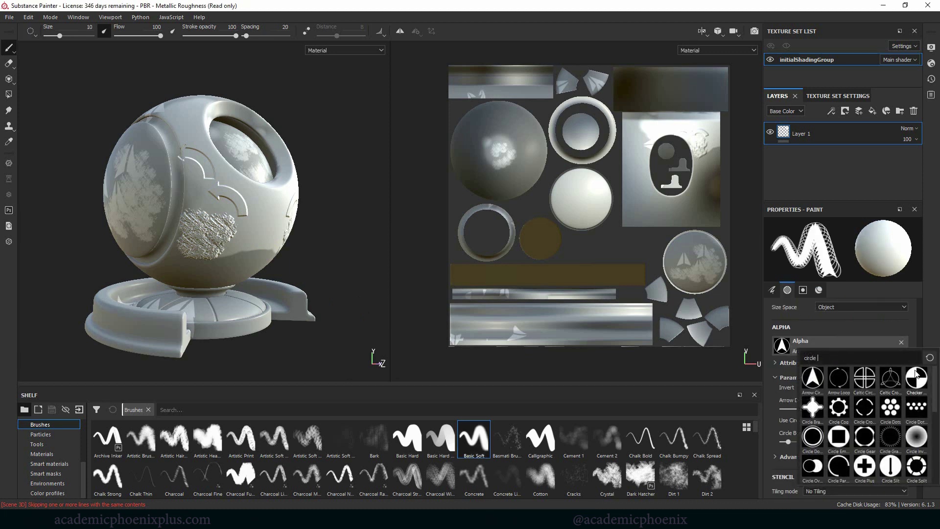
left_click(910, 319)
- Set the brush spacing to 100, the height to 0.4708 and the roughness to 0.0739
left_click_drag(919, 408, 918, 359)
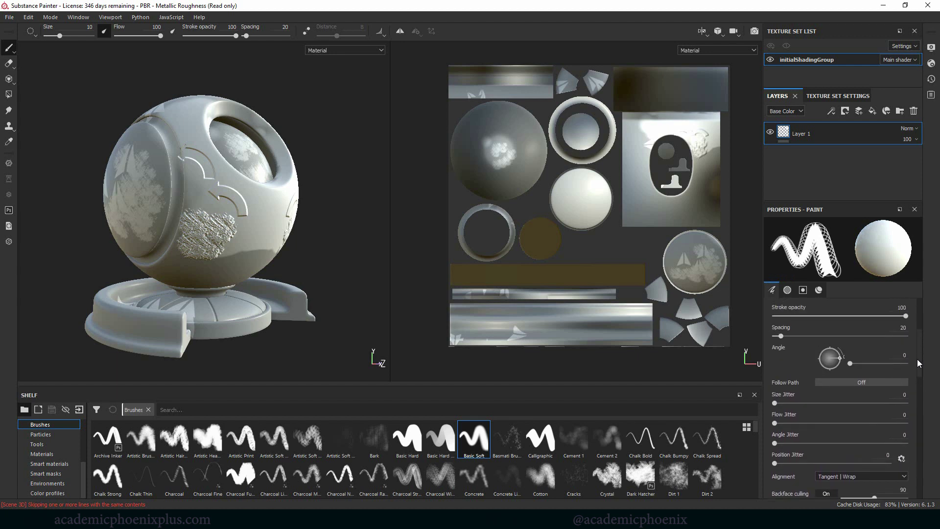
left_click_drag(794, 351, 807, 345)
left_click_drag(925, 358, 903, 462)
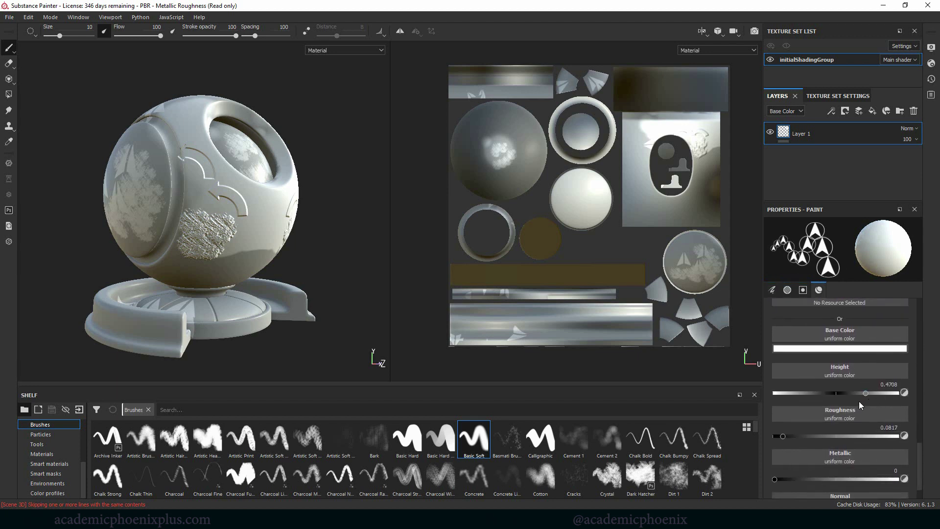
left_click(783, 437)
- Paint patches of raised, glossy Arrow Circle stamps on the upper part of the ball above the inset
key("ctrl+z")
mouse_move(328, 135)
left_mouse_down("alt")
mouse_move(353, 157)
mouse_move(354, 196)
mouse_move(369, 204)
mouse_move(161, 206)
mouse_move(205, 179)
left_mouse_up("alt")
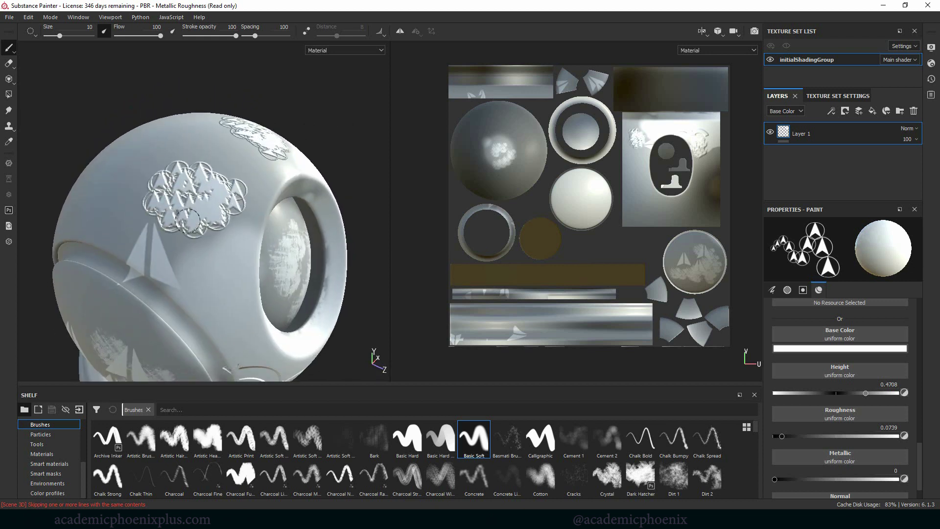
left_click_drag(342, 136, 374, 132, "alt")
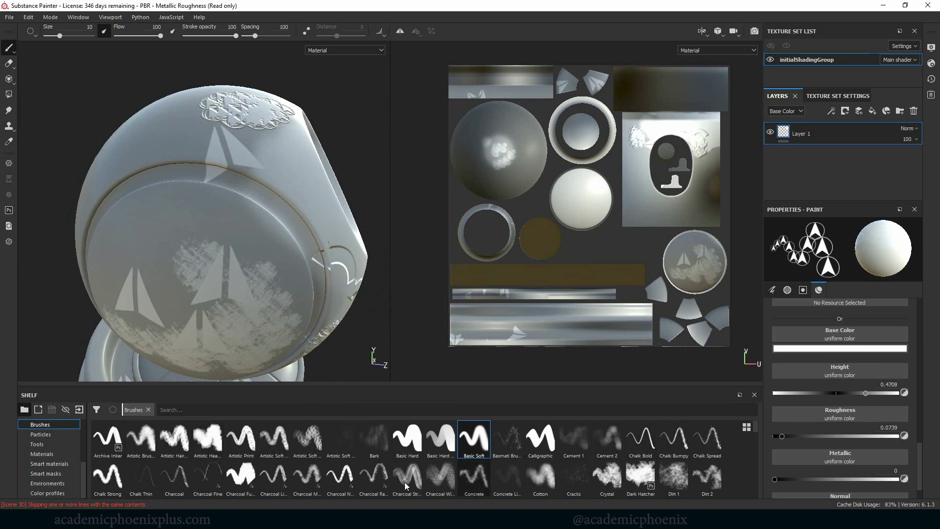
- Switch to the Artistic Brush preset, set its height to 0 and paint a flat glossy patch on the ball beside the side disc
left_click(146, 443)
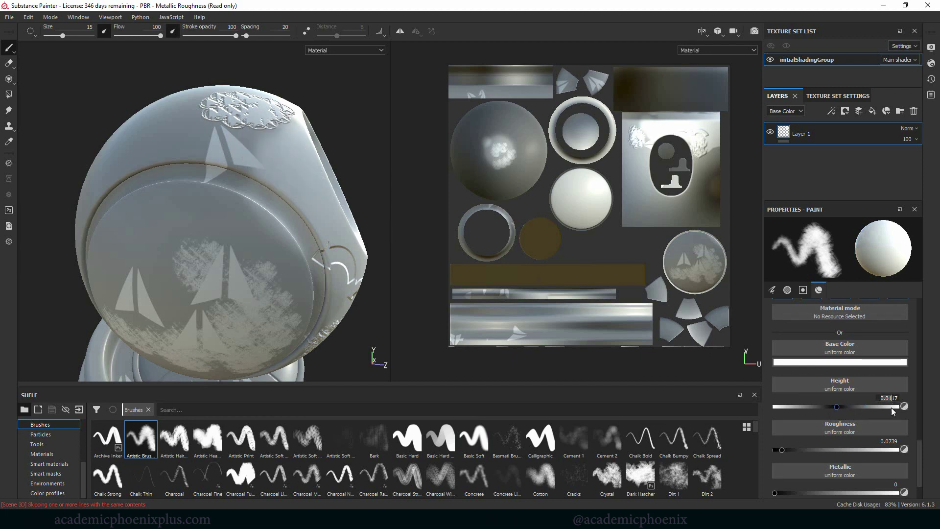
type("0")
key("Return")
right_click_drag(372, 121, 93, 130, "alt")
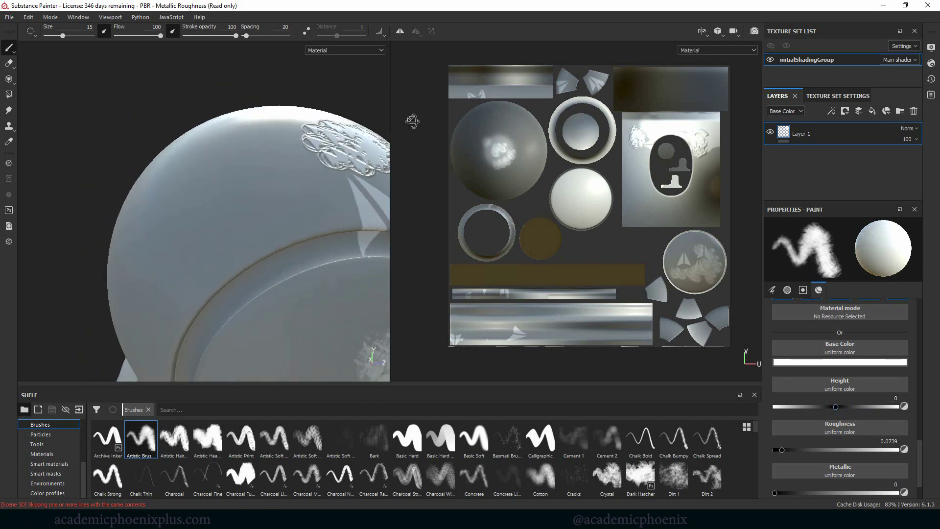
mouse_move(93, 130)
left_mouse_down("alt")
mouse_move(163, 122)
mouse_move(117, 88)
mouse_move(213, 140)
mouse_move(142, 152)
mouse_move(147, 186)
mouse_move(206, 196)
mouse_move(172, 177)
left_mouse_up("alt")
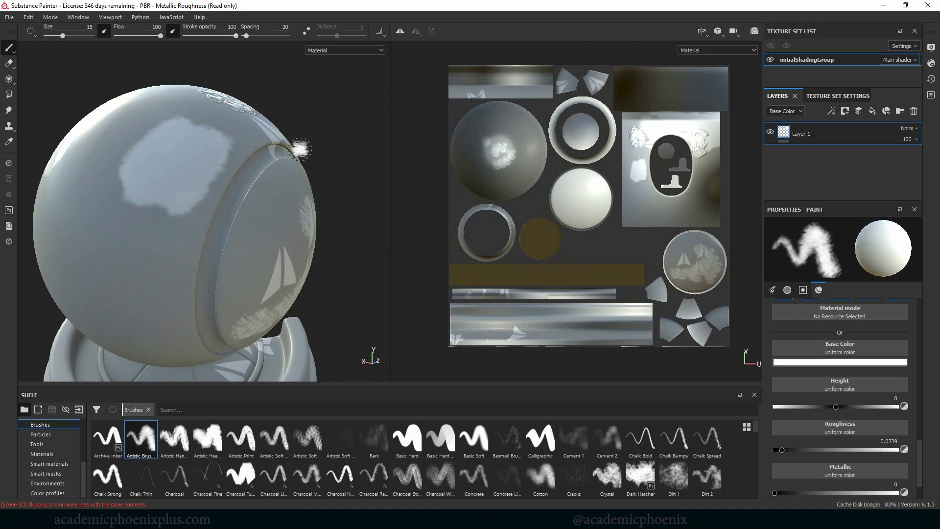
mouse_move(300, 148)
left_mouse_down("alt")
mouse_move(346, 111)
mouse_move(354, 143)
mouse_move(340, 125)
mouse_move(353, 118)
mouse_move(298, 118)
left_mouse_up("alt")
- Set the brush's metallic value to 0.8093 and paint a reflective patch on the ball below the glossy one
scroll(919, 444, "down", 2)
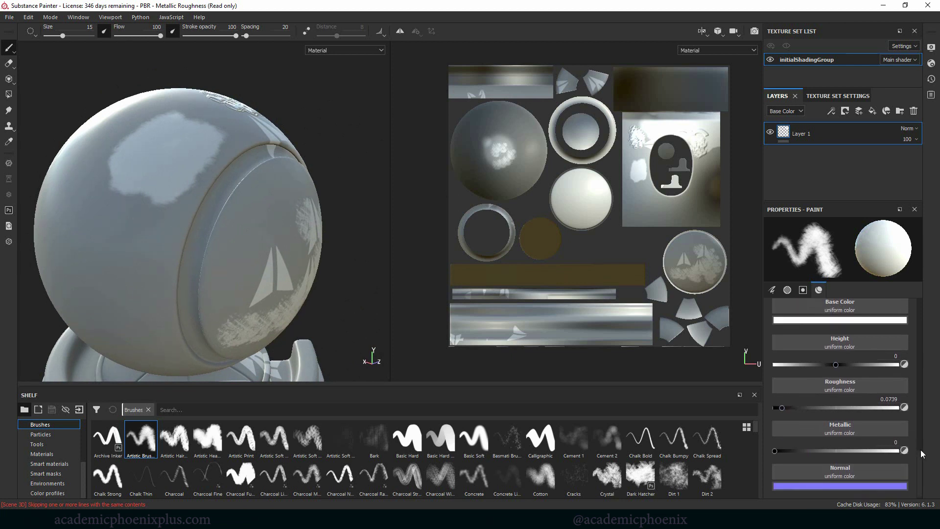
left_click_drag(852, 446, 876, 446)
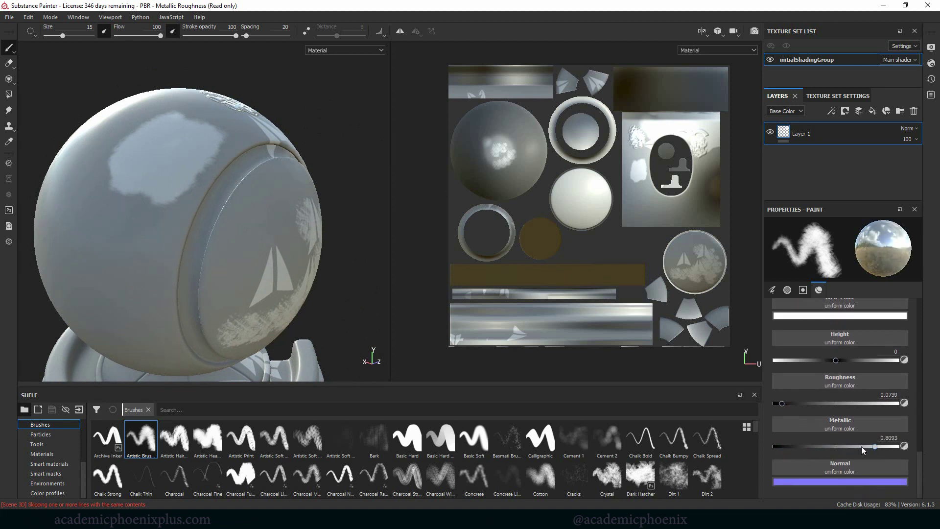
right_click_drag(151, 199, 141, 225, "shift")
mouse_move(361, 151)
left_mouse_down("alt")
mouse_move(351, 122)
mouse_move(369, 120)
mouse_move(369, 142)
mouse_move(304, 142)
mouse_move(378, 130)
mouse_move(341, 155)
mouse_move(147, 195)
left_mouse_up("alt")
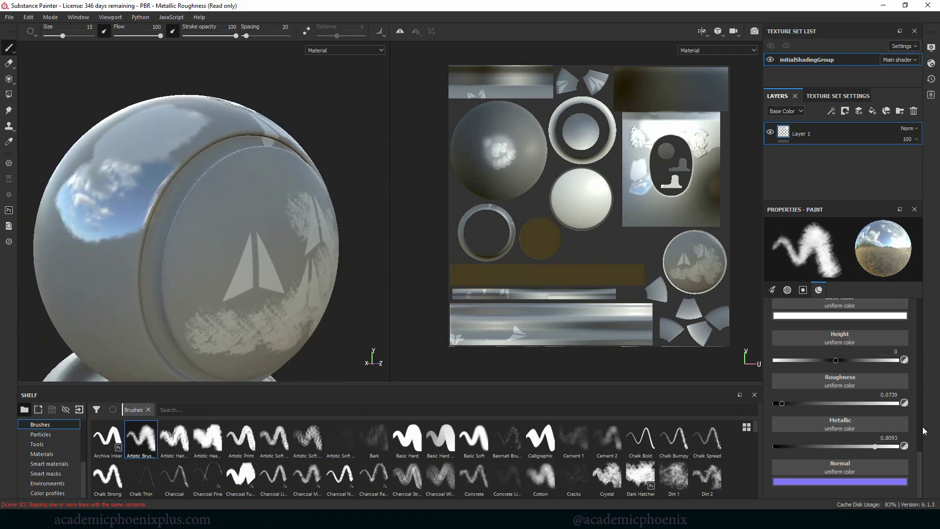
- Switch to the Artistic Hair brush preset and paint reflective patches on the lower side of the ball and on the side disc
mouse_move(919, 460)
left_mouse_down()
mouse_move(920, 450)
mouse_move(924, 459)
left_mouse_up()
left_click(171, 440)
left_click_drag(86, 263, 126, 286)
mouse_move(135, 231)
left_mouse_down()
mouse_move(189, 223)
mouse_move(235, 189)
mouse_move(203, 260)
left_mouse_up()
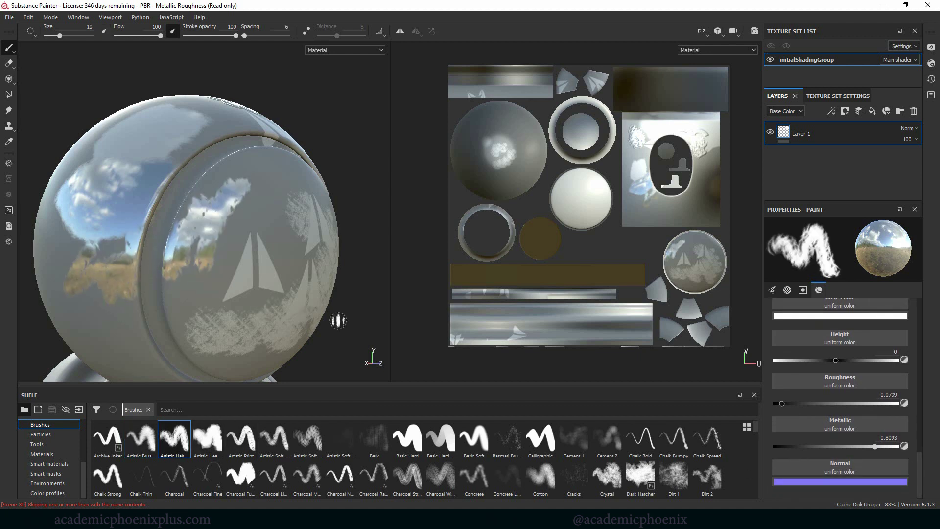
- Set the brush's base color to bright red and paint a glossy red patch over the upper part of the side disc
left_click(862, 316)
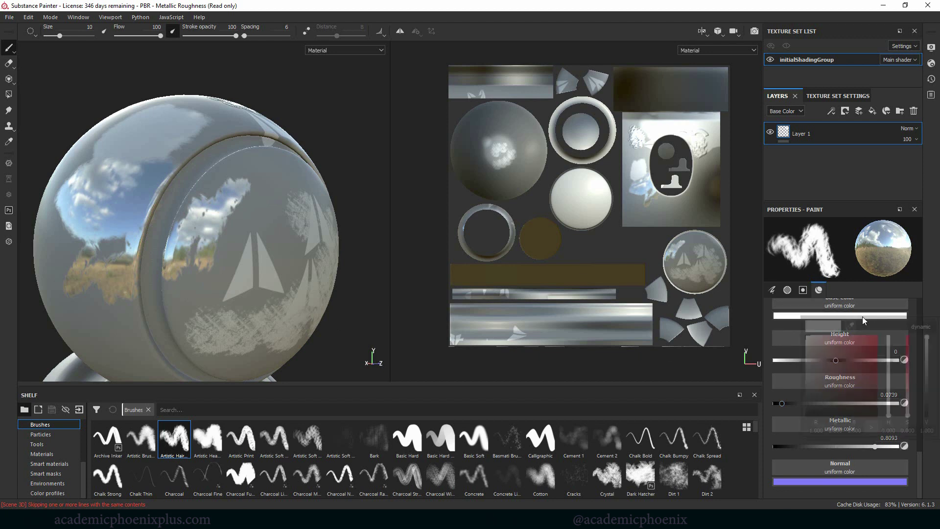
mouse_move(234, 212)
left_mouse_down()
mouse_move(289, 201)
mouse_move(285, 181)
mouse_move(235, 168)
mouse_move(205, 210)
mouse_move(210, 252)
mouse_move(165, 289)
mouse_move(225, 261)
left_mouse_up()
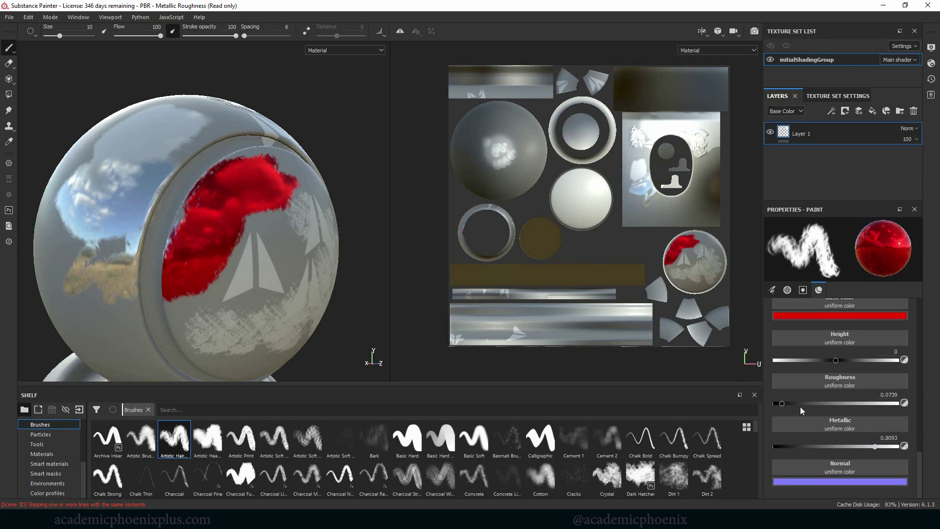
- Set the brush's roughness to 0.5953 and metallic to 0.3424, and paint a duller red patch across the middle of the side disc
left_click_drag(782, 403, 848, 404)
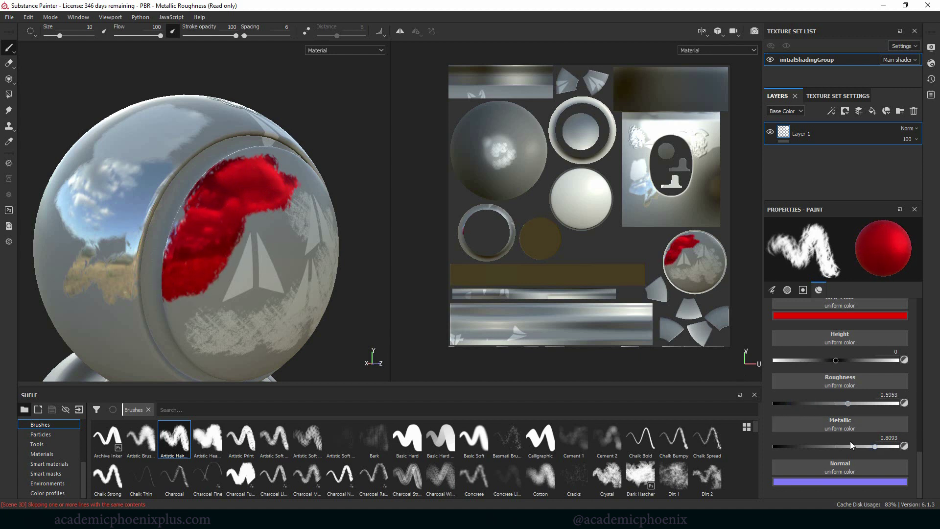
left_click_drag(876, 446, 823, 448)
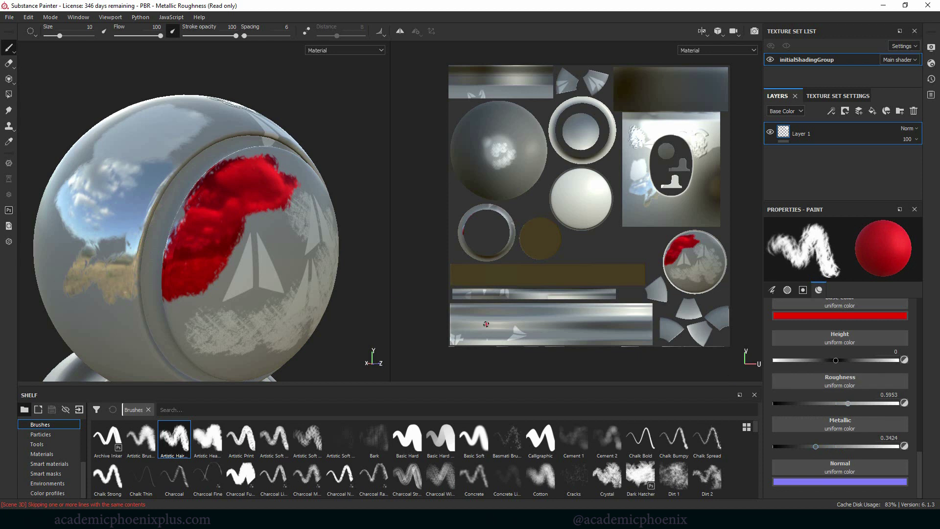
mouse_move(274, 211)
left_mouse_down()
mouse_move(230, 257)
mouse_move(213, 304)
mouse_move(299, 205)
left_mouse_up()
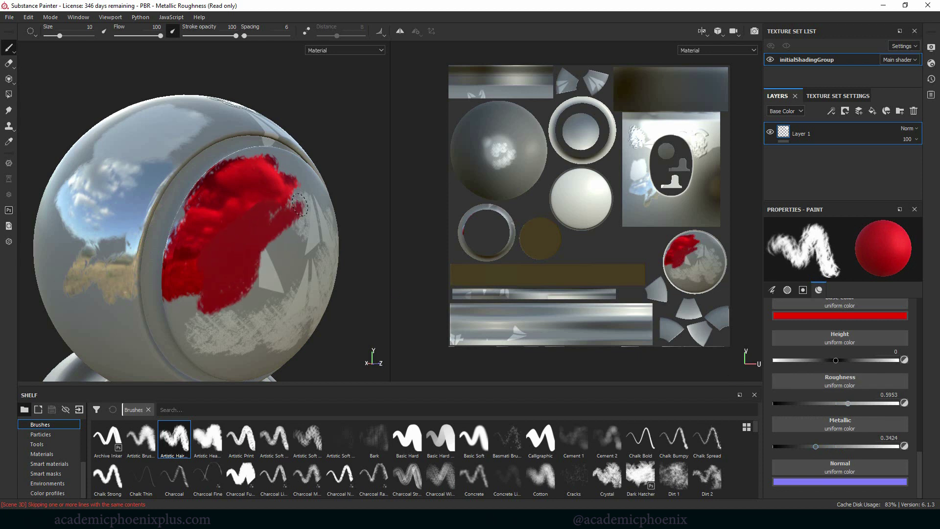
mouse_move(365, 225)
left_mouse_down("alt")
mouse_move(380, 204)
mouse_move(403, 203)
left_mouse_up("alt")
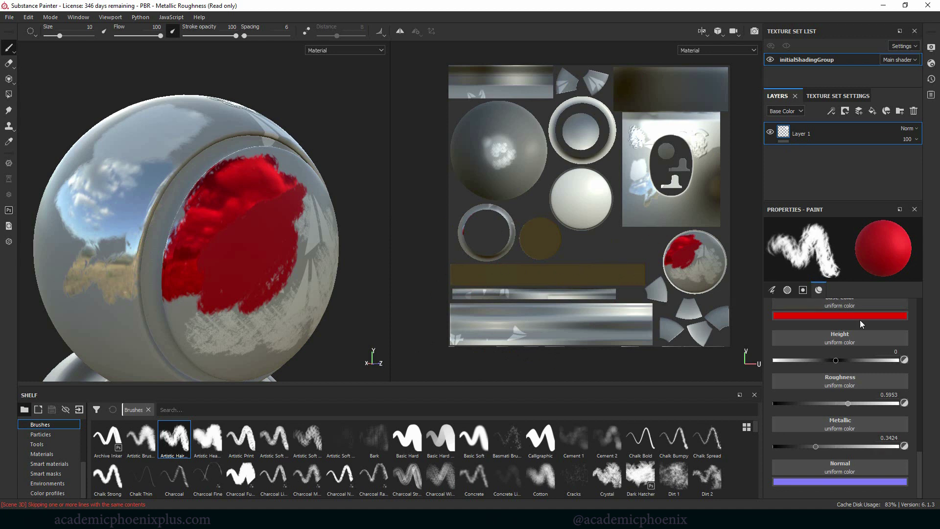
- Switch to the textured Artistic Soft brush preset and paint a red patch on the ball just above the side disc
left_click(304, 446)
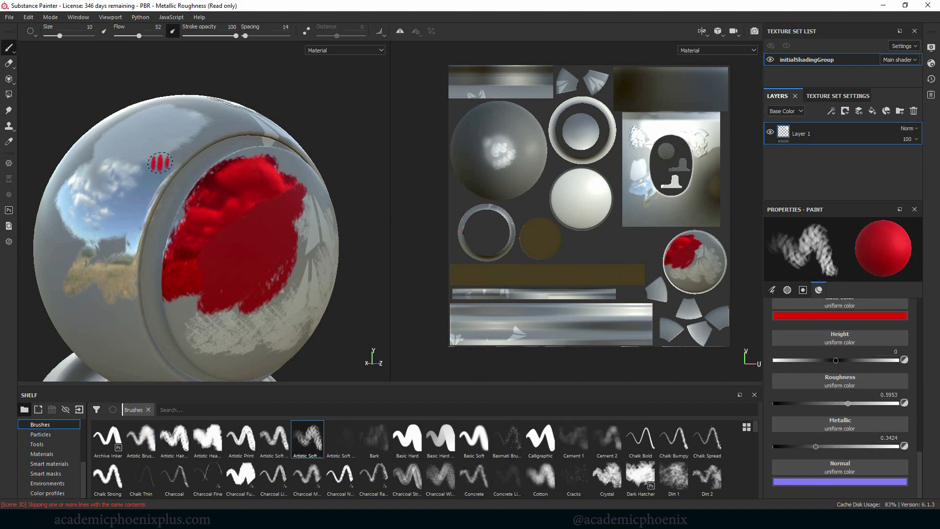
mouse_move(160, 162)
left_mouse_down()
mouse_move(215, 130)
mouse_move(171, 142)
mouse_move(156, 207)
left_mouse_up()
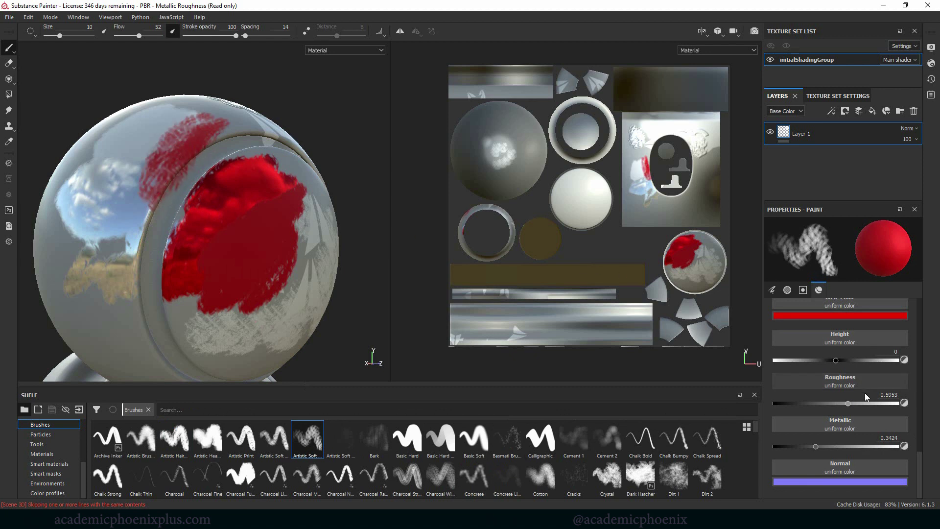
scroll(921, 448, "up", 2)
scroll(918, 428, "up", 6)
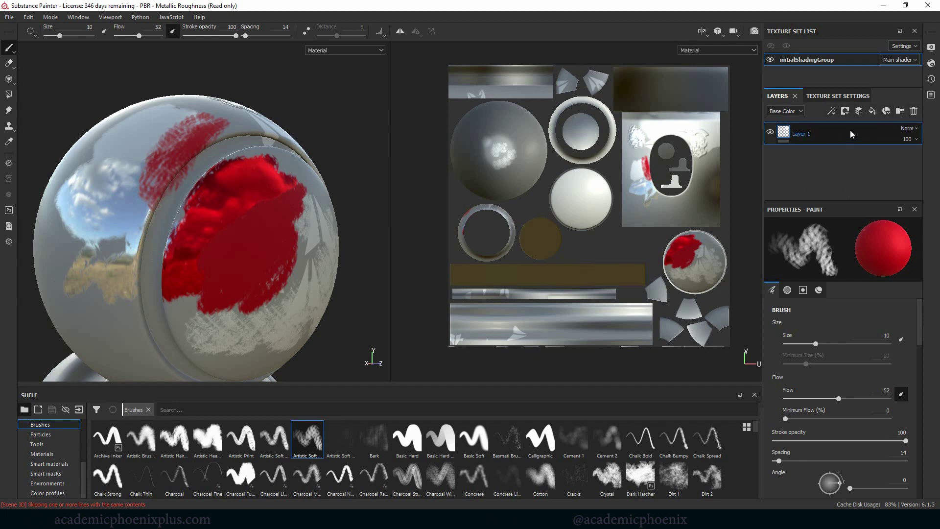
- Add a fill layer above Layer 1 and set its base color to dark red
left_click(872, 111)
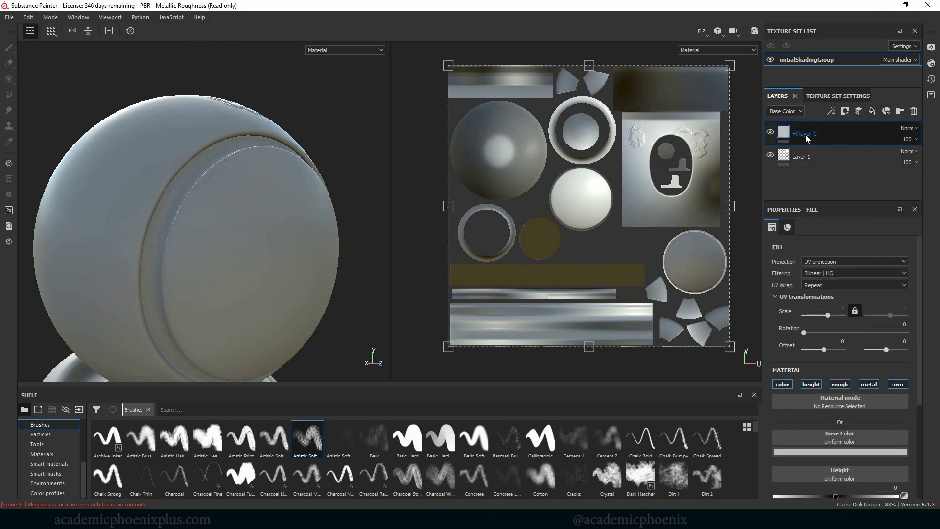
scroll(360, 150, "down", 5)
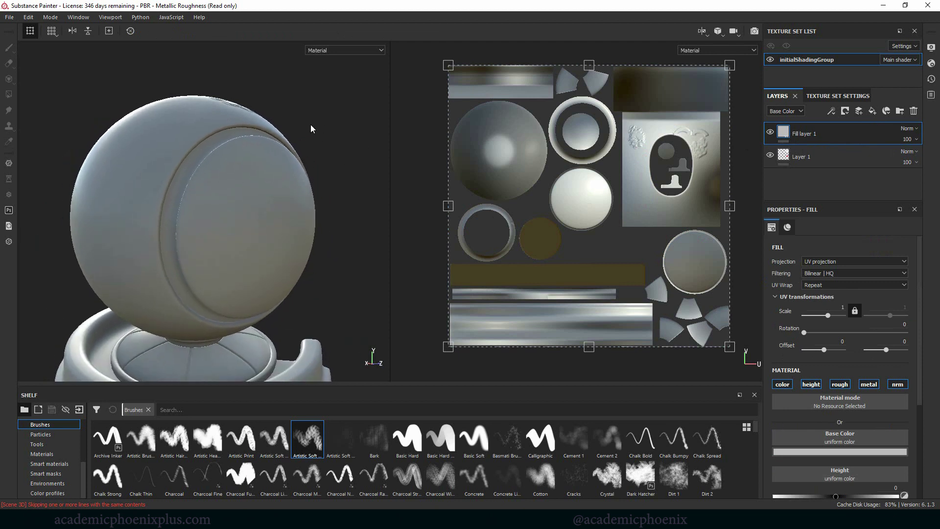
left_click_drag(359, 150, 255, 140, "alt")
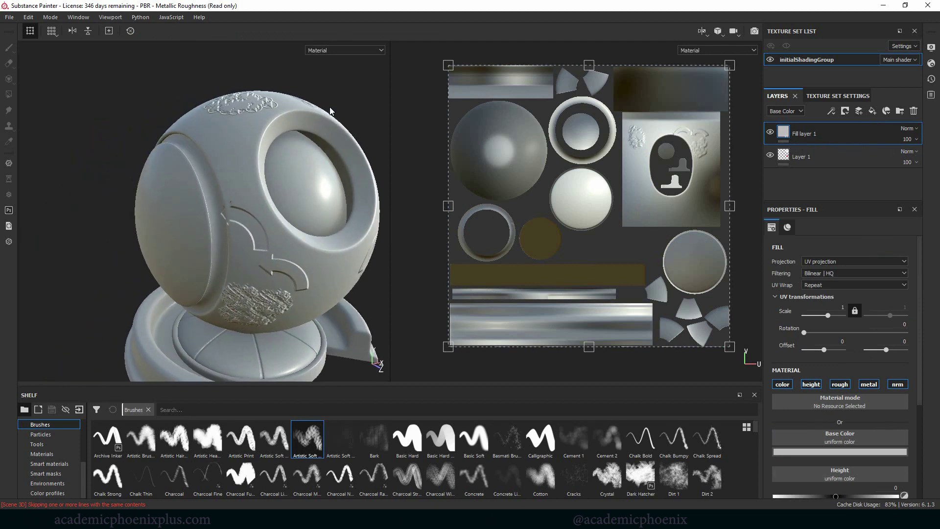
left_click_drag(331, 112, 232, 116, "alt")
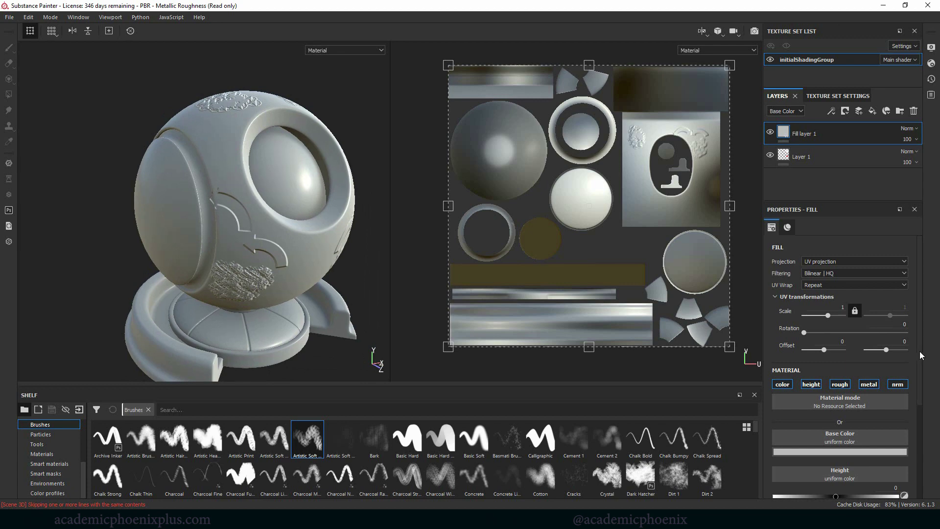
scroll(911, 415, "down", 4)
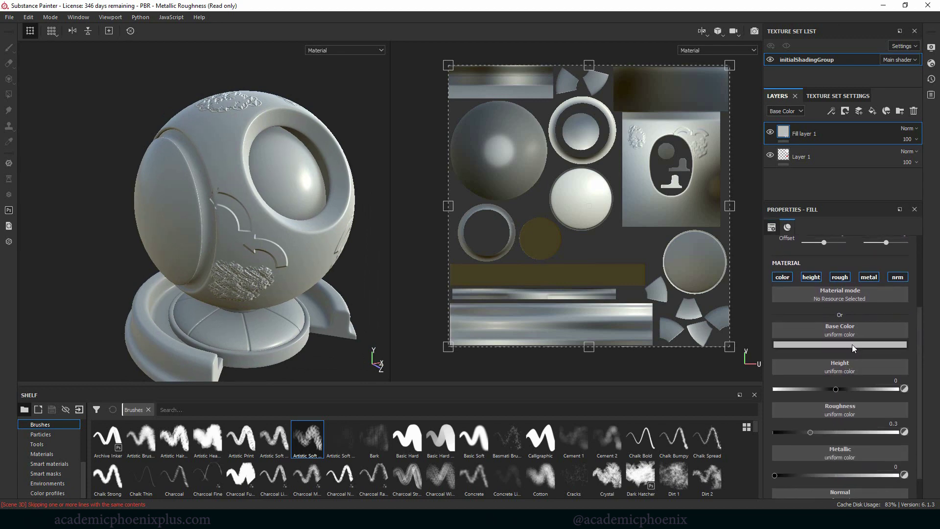
left_click(852, 345)
left_click(856, 416)
left_click_drag(857, 416, 866, 413)
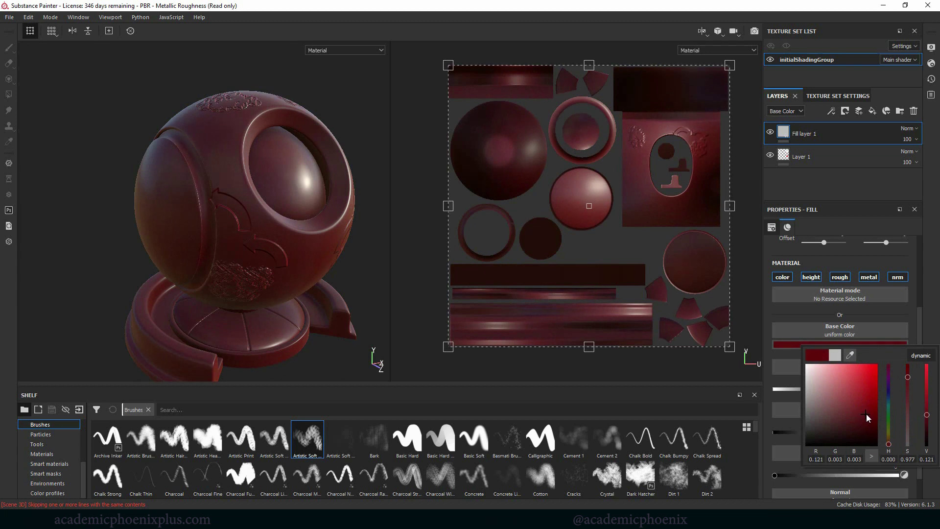
- Disable the height and normal channels of Fill layer 1 and set its roughness to 0.2140 and metallic to 0.5837
scroll(916, 333, "down", 1)
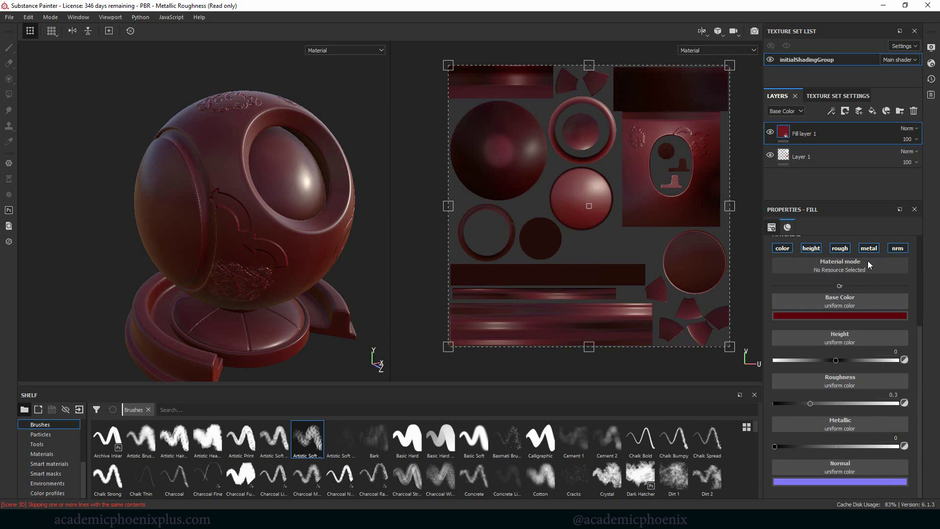
left_click(899, 253)
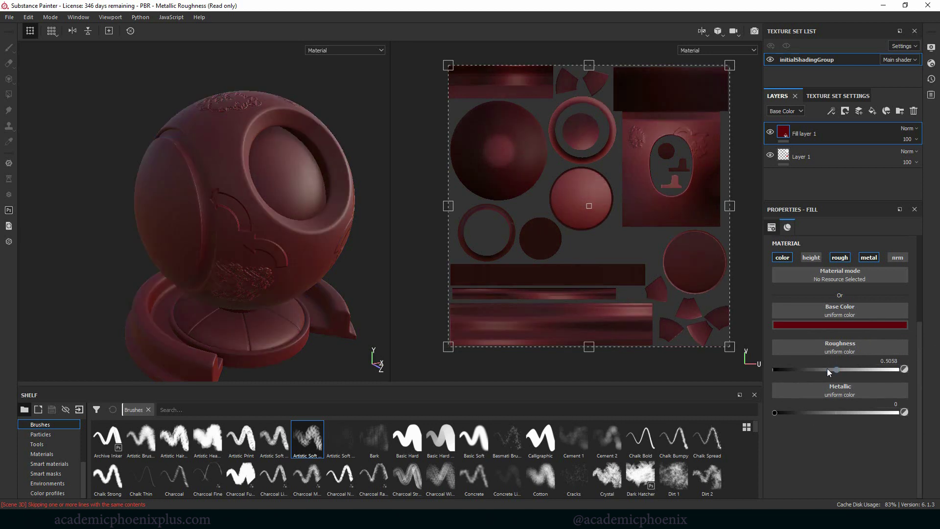
left_click_drag(828, 368, 799, 371)
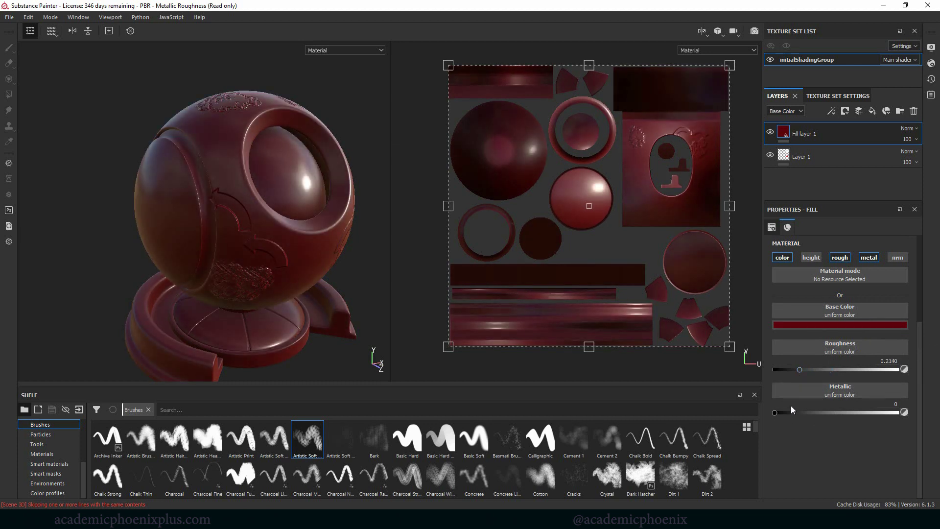
left_click_drag(775, 412, 846, 413)
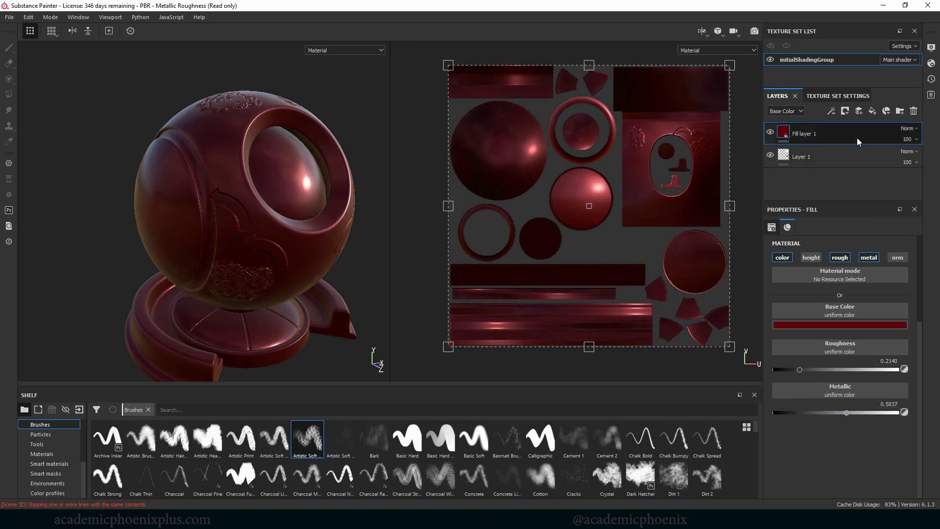
- Add a second fill layer above Fill layer 1 and set its base color to purple
left_click(872, 111)
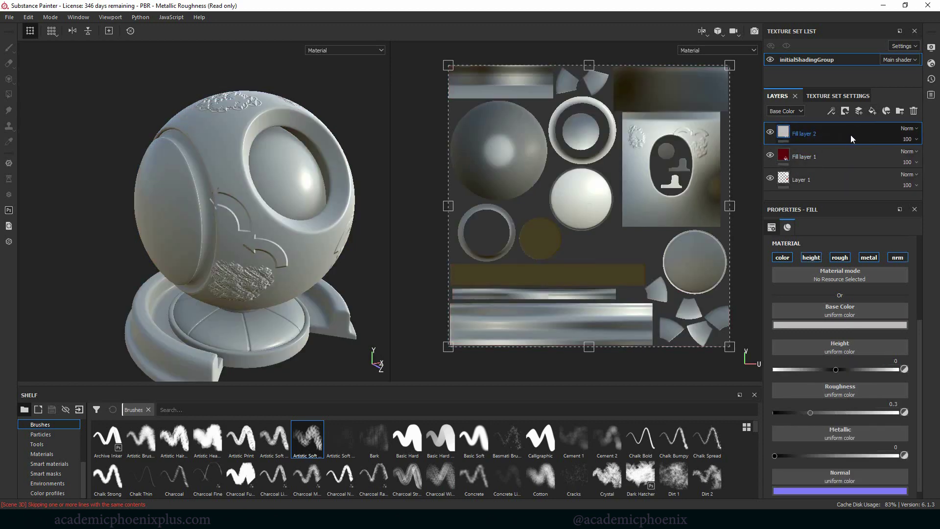
left_click(845, 325)
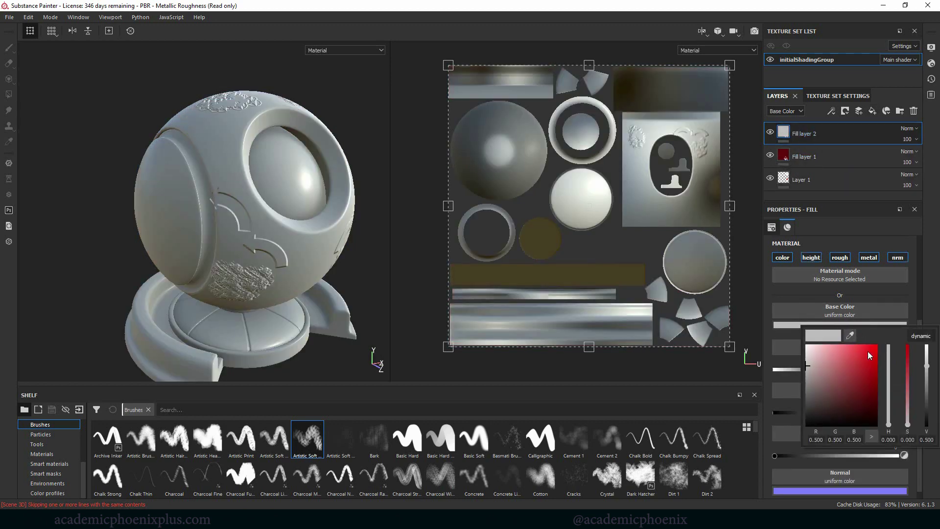
left_click_drag(909, 387, 891, 371)
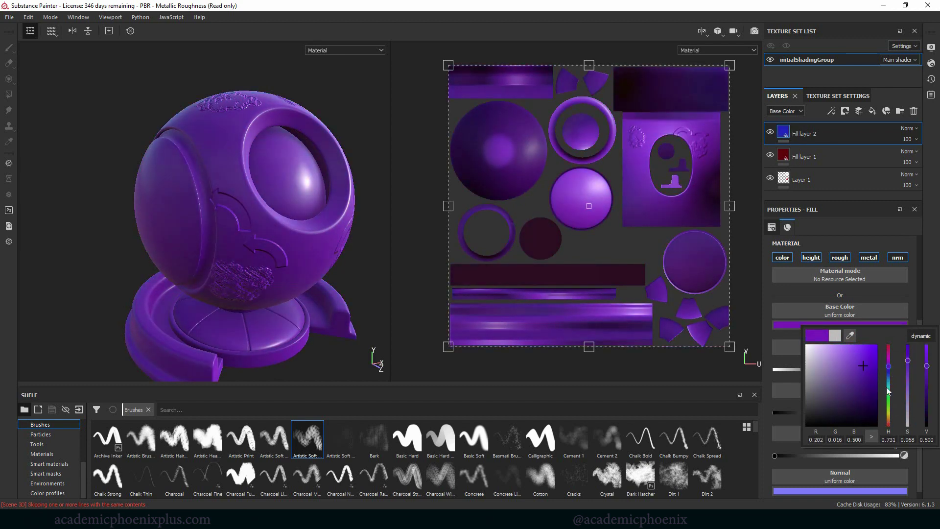
left_click(830, 236)
- Disable the height and normal channels of Fill layer 2 and set its roughness to 0.5486
left_click(816, 259)
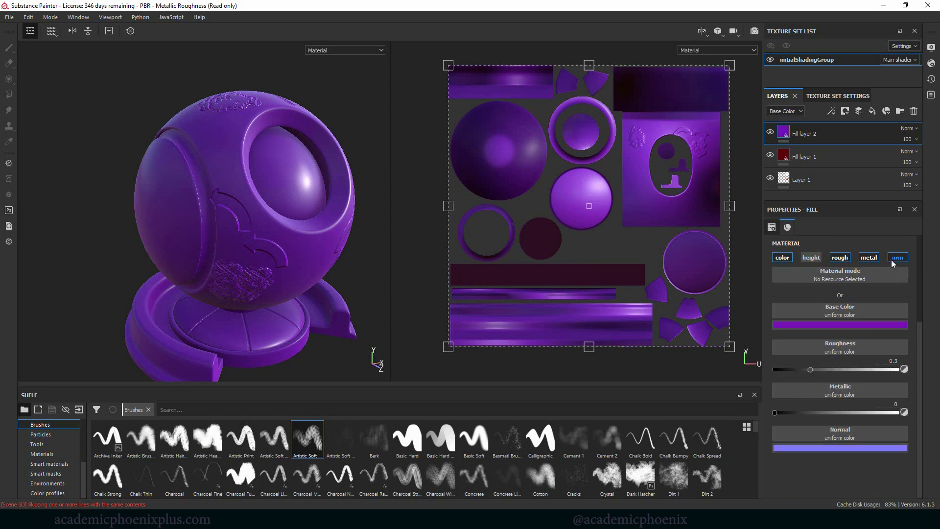
left_click(895, 260)
left_click_drag(818, 370, 842, 368)
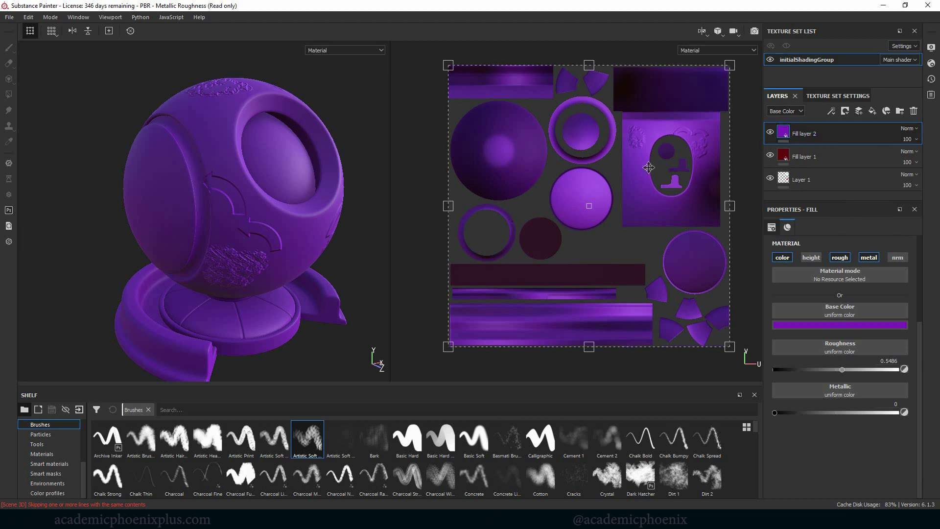
- Add a black mask to Fill layer 2
left_click(839, 158)
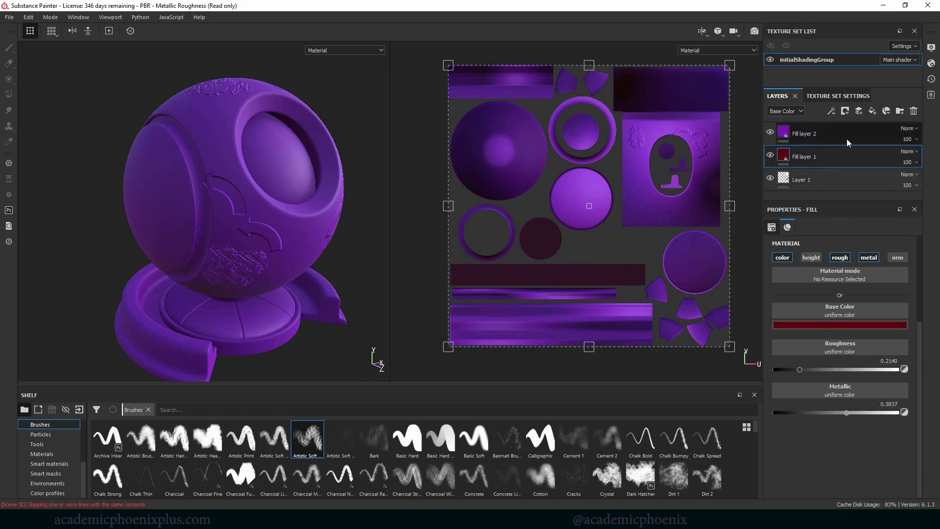
left_click(848, 139)
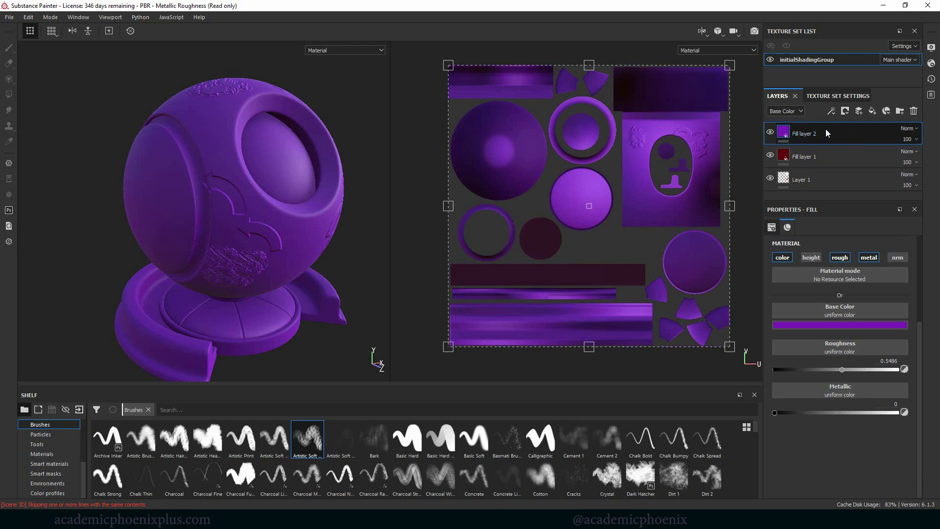
right_click(830, 134)
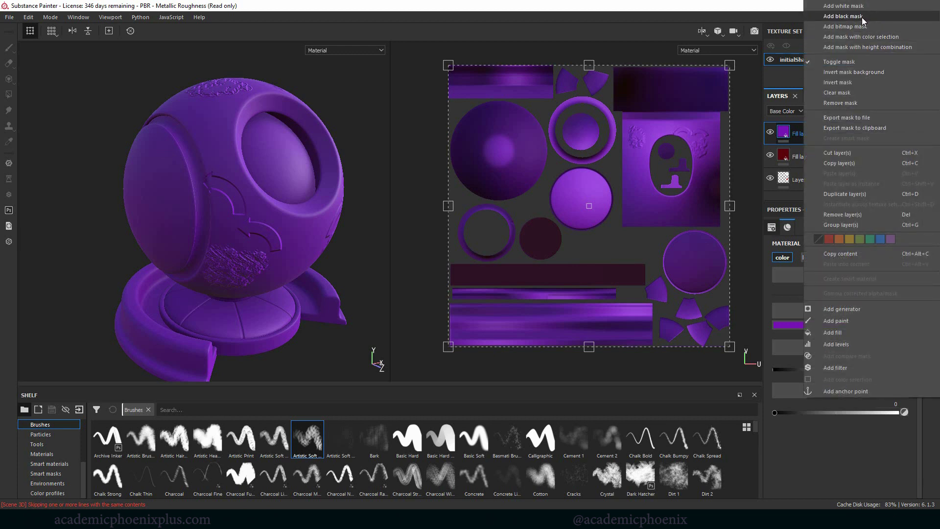
left_click(784, 136)
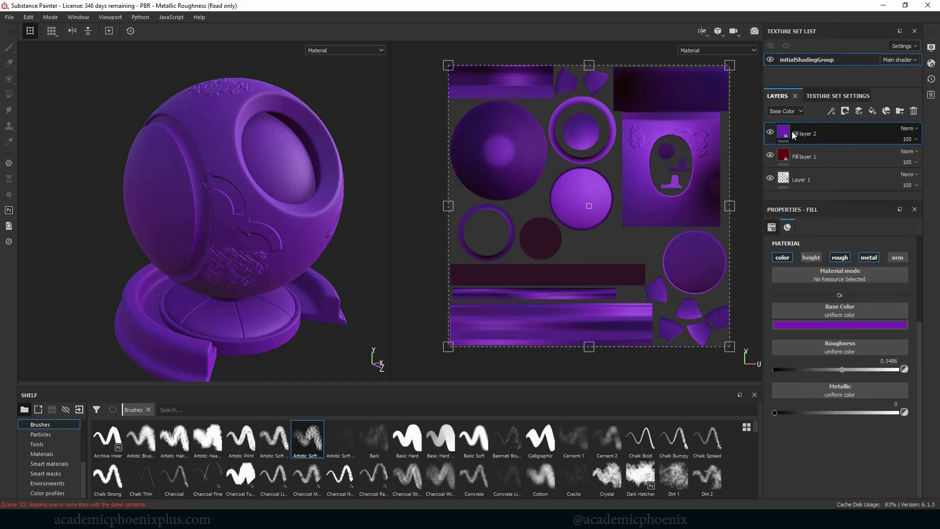
left_click(846, 111)
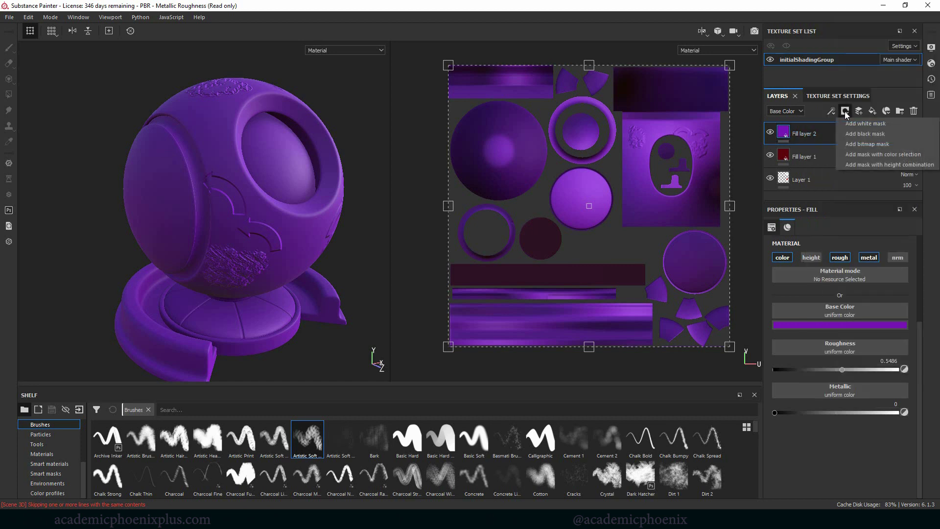
left_click(858, 133)
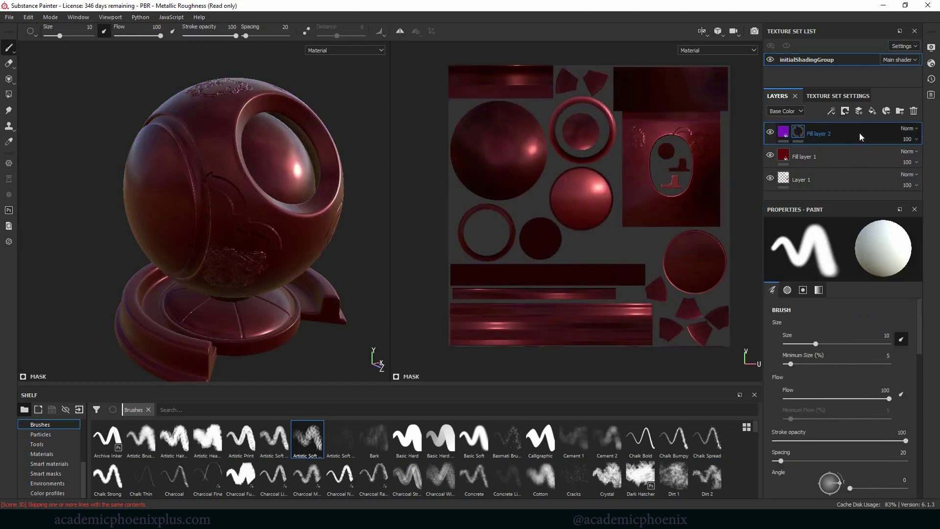
- Paint white on the mask of Fill layer 2 around the rim of the ball's round opening to reveal the purple there
left_click(797, 131)
mouse_move(802, 137)
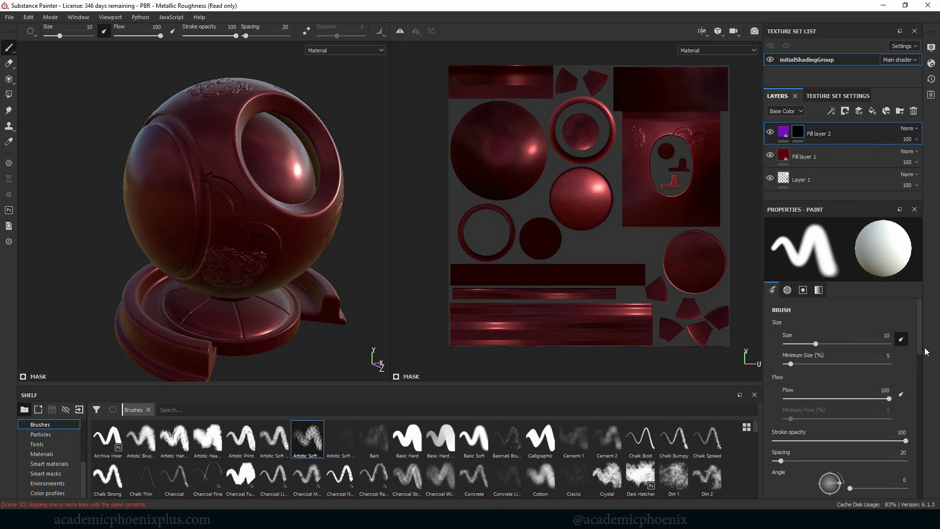
left_click_drag(918, 345, 915, 390)
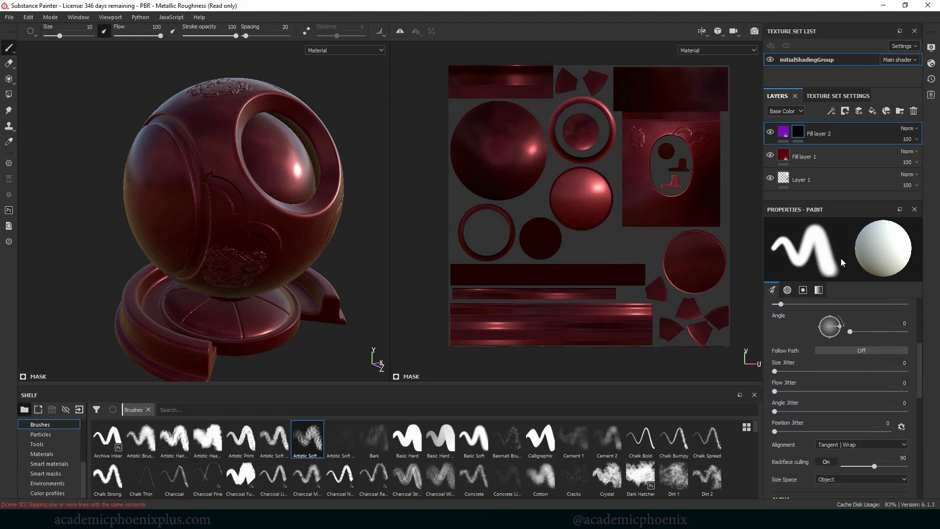
left_click_drag(920, 355, 907, 428)
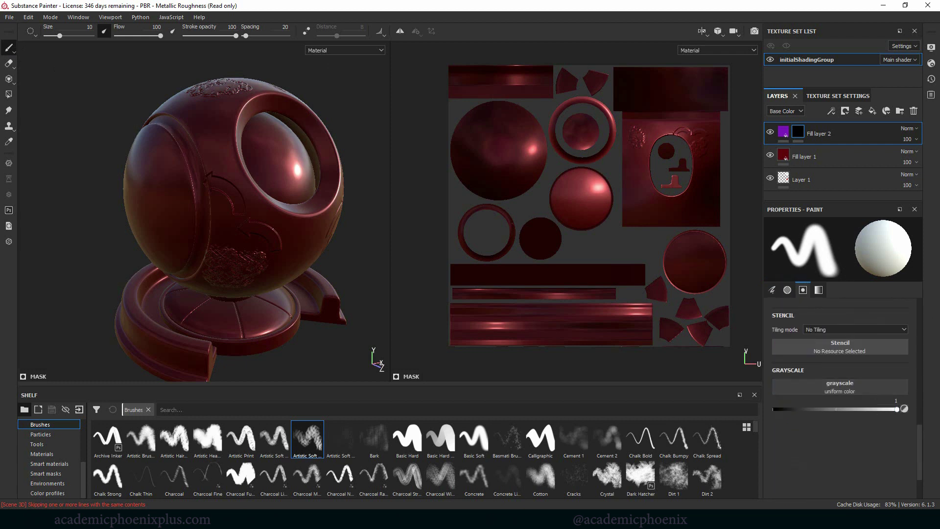
mouse_move(231, 128)
left_mouse_down()
mouse_move(237, 119)
mouse_move(228, 131)
mouse_move(243, 174)
mouse_move(285, 215)
mouse_move(249, 192)
mouse_move(241, 131)
mouse_move(260, 101)
mouse_move(296, 107)
mouse_move(331, 164)
mouse_move(325, 199)
left_mouse_up()
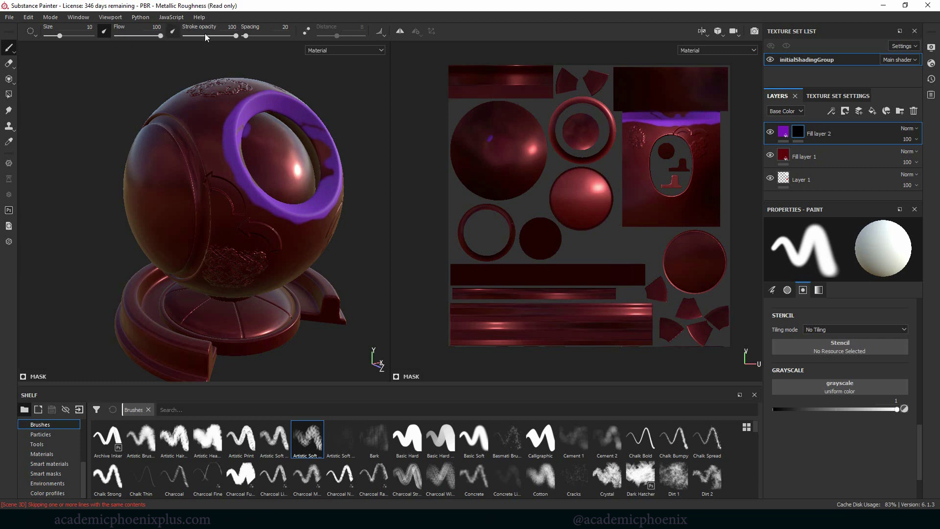
- Lower the brush's stroke opacity to 46 and 16 and paint fainter purple beside the round opening and across the ball's side disc
left_click_drag(237, 35, 209, 35)
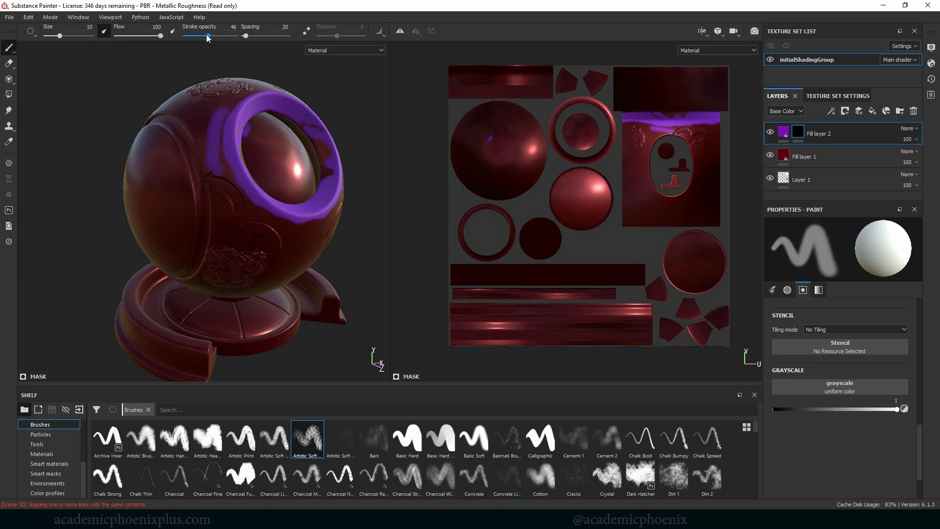
left_click_drag(207, 36, 193, 35)
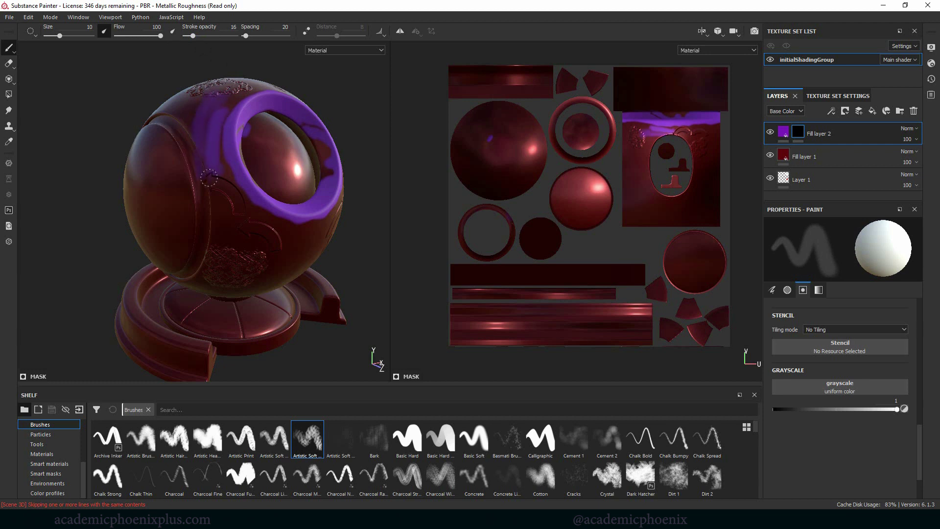
left_click_drag(361, 84, 228, 114, "alt")
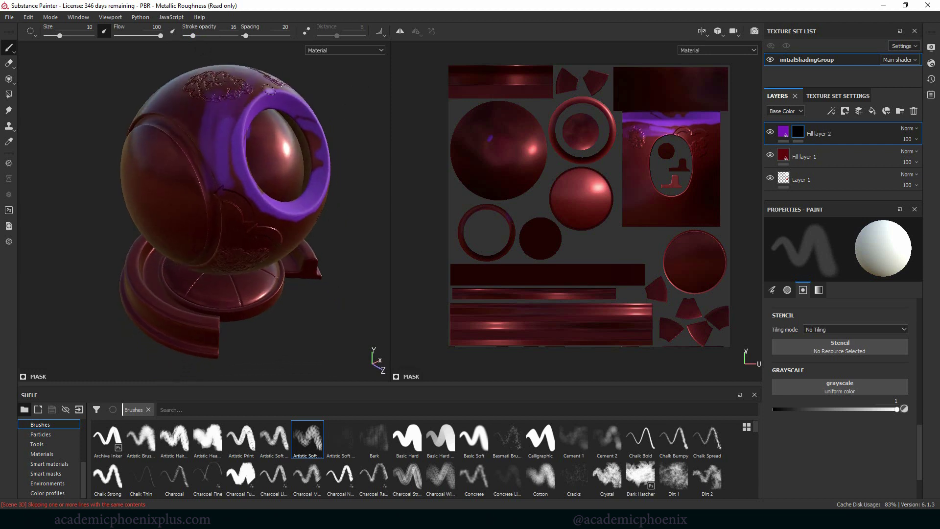
left_click_drag(186, 208, 166, 177)
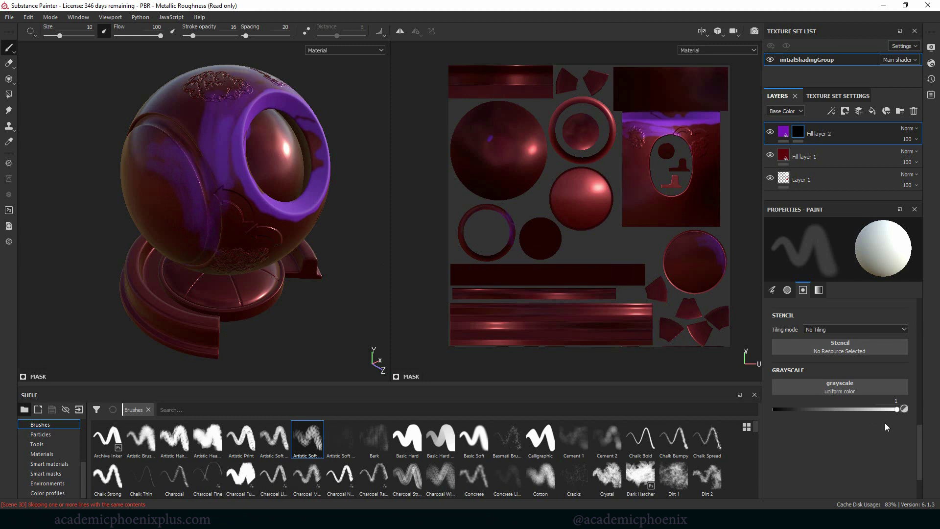
- Switch the mask grayscale to 0, restore stroke opacity to 100, and paint out parts of the purple around the opening's rim
key("ctrl+z")
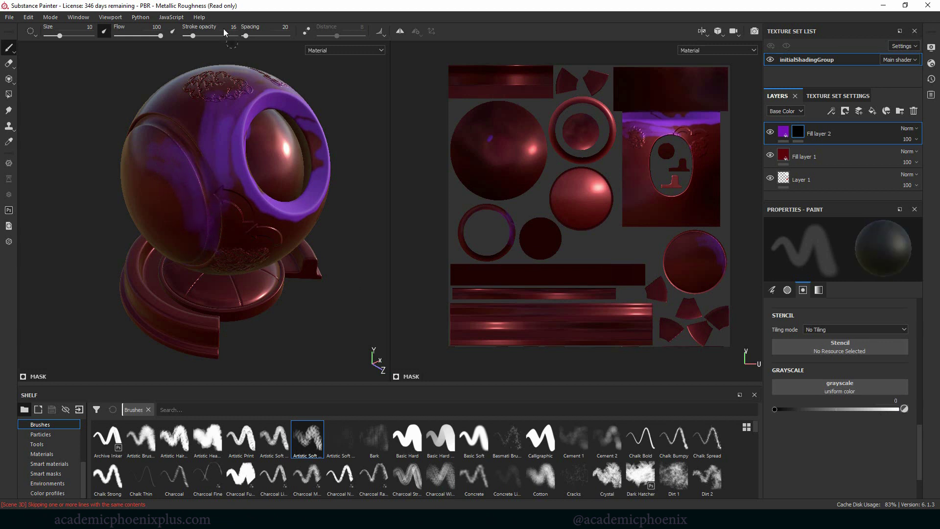
left_click_drag(195, 36, 237, 36)
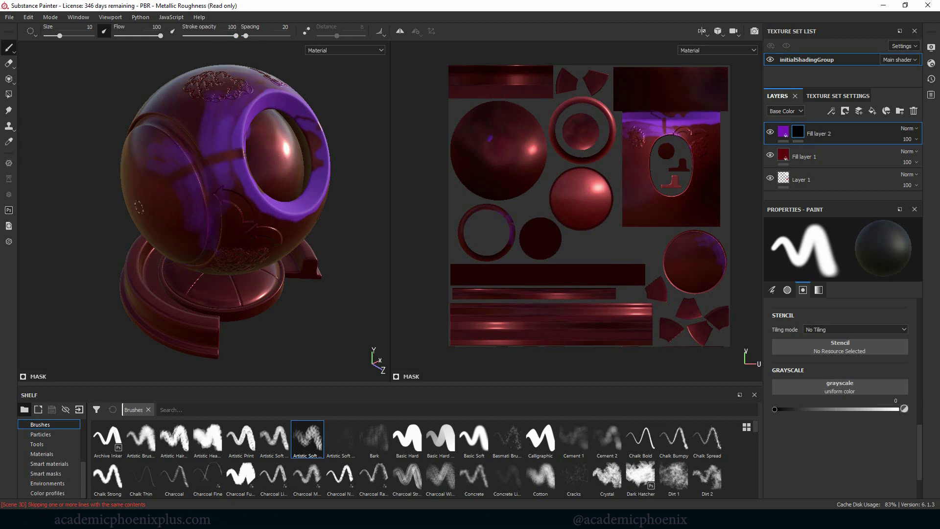
mouse_move(255, 170)
left_mouse_down()
mouse_move(180, 227)
mouse_move(255, 194)
mouse_move(293, 208)
mouse_move(296, 239)
left_mouse_up()
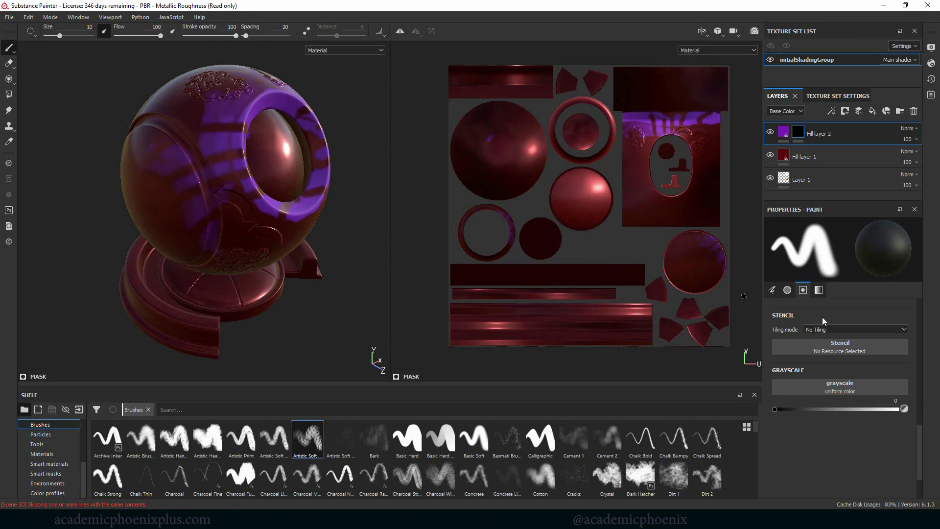
- Set the mask grayscale to 0.3580 and then 0.6420, painting partially opaque purple on the ball beside the opening
left_click_drag(880, 409, 818, 410)
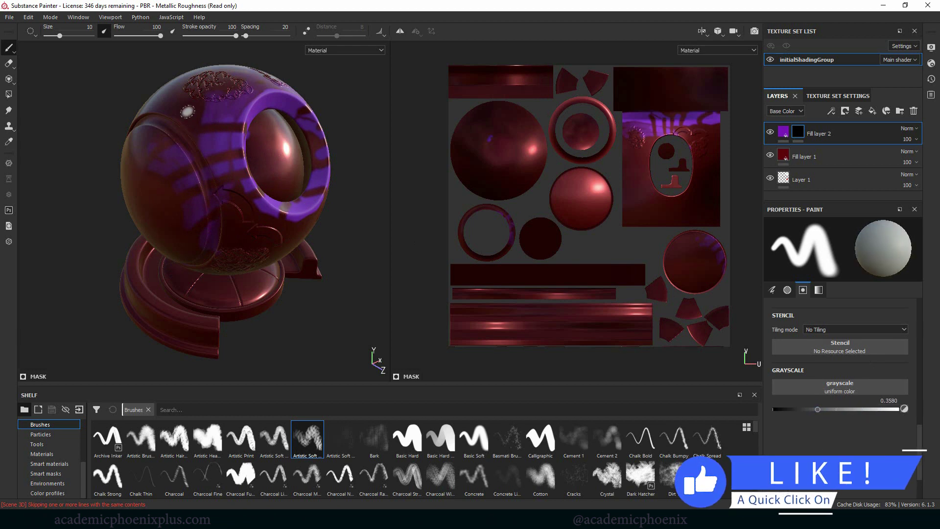
left_click(854, 409)
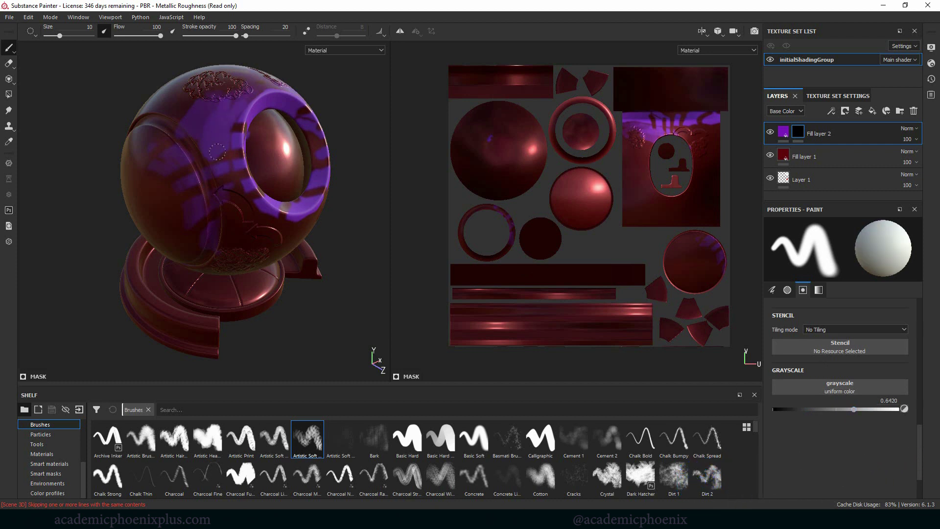
key("ctrl+z")
key("ctrl+y")
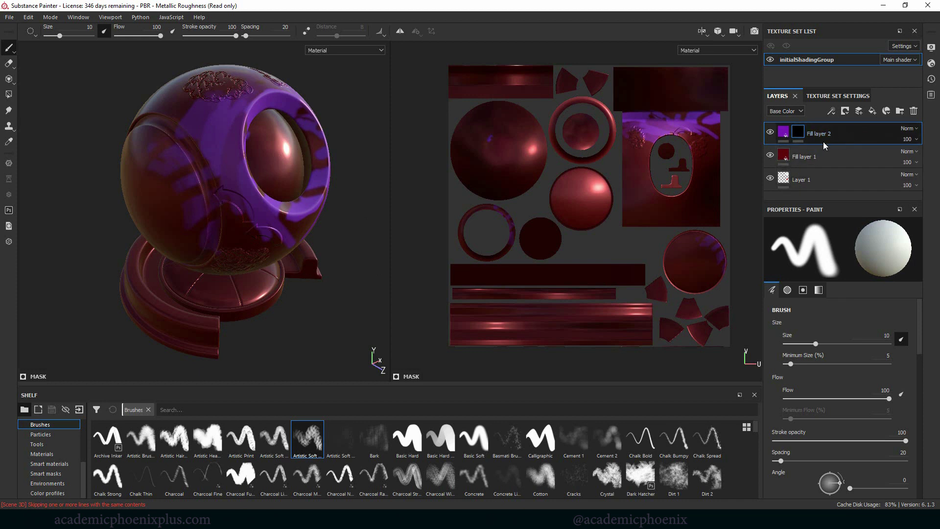
- Add a generator to the mask of Fill layer 2 and choose the Dirt generator for it
right_click(798, 135)
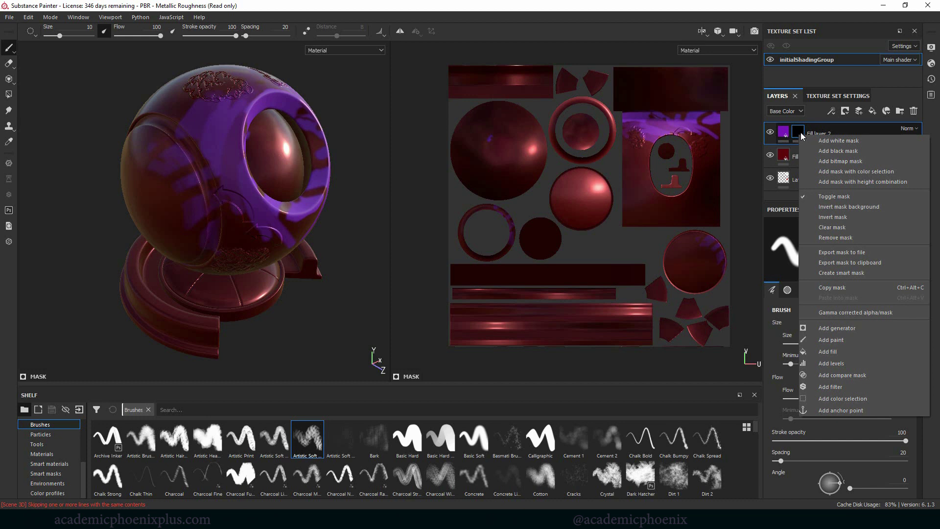
left_click(842, 329)
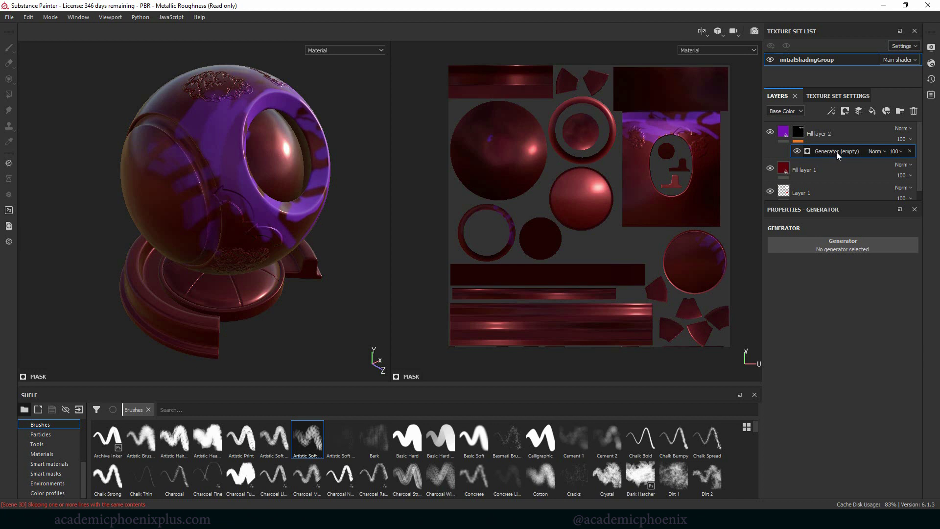
left_click(843, 247)
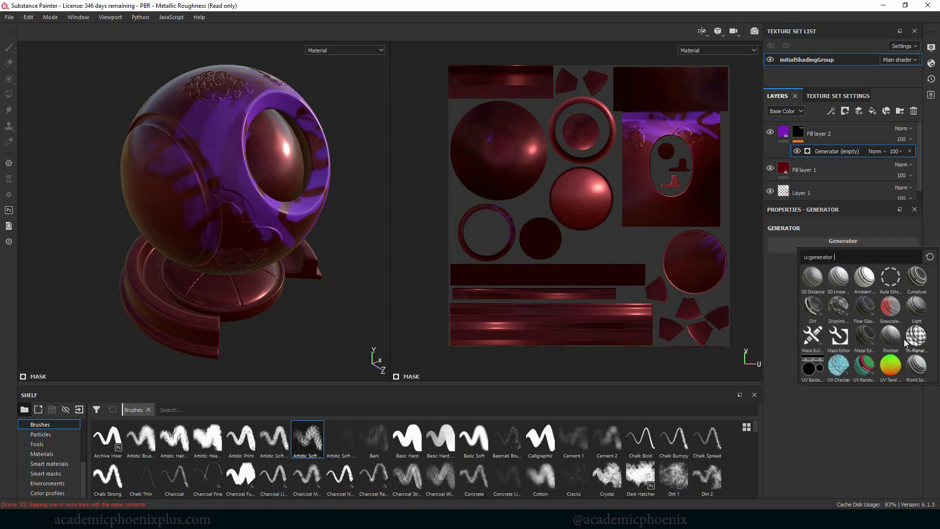
left_click(813, 308)
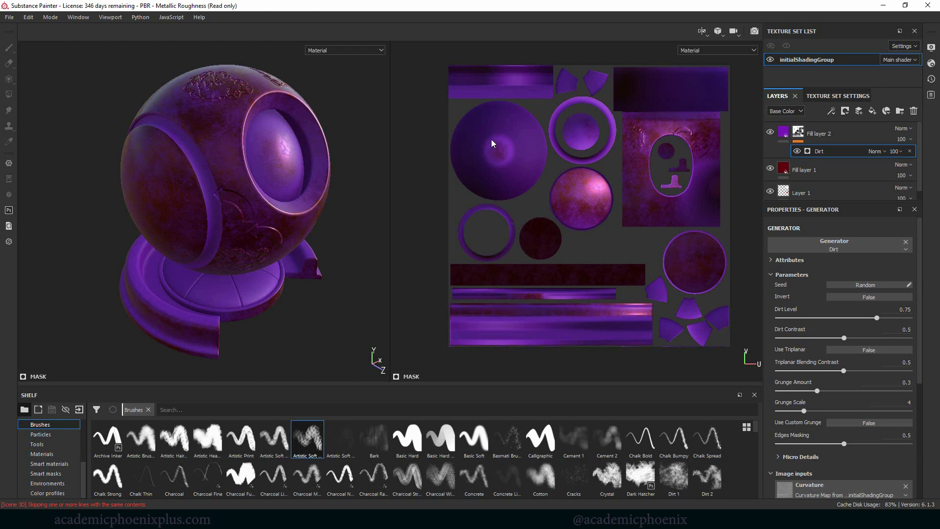
- Set the Dirt generator's dirt level to 0.59, dirt contrast to 0.68, grunge amount to 0.51 and grunge scale to 6
left_click_drag(267, 255, 304, 156, "alt")
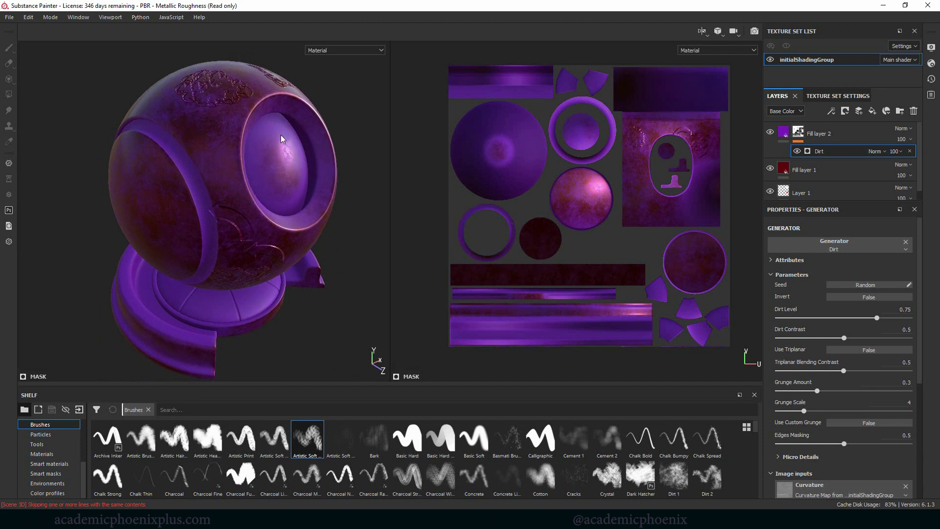
left_click_drag(358, 202, 357, 181, "alt")
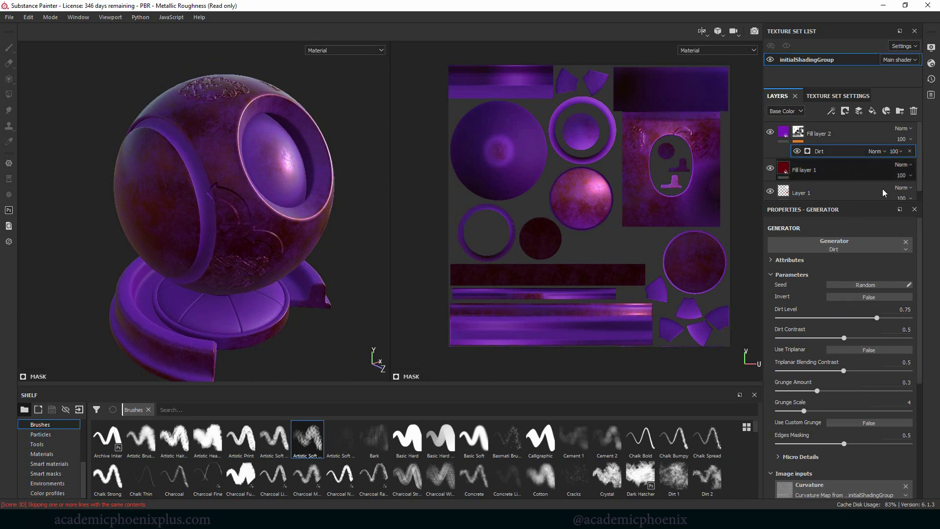
left_click_drag(876, 318, 847, 338)
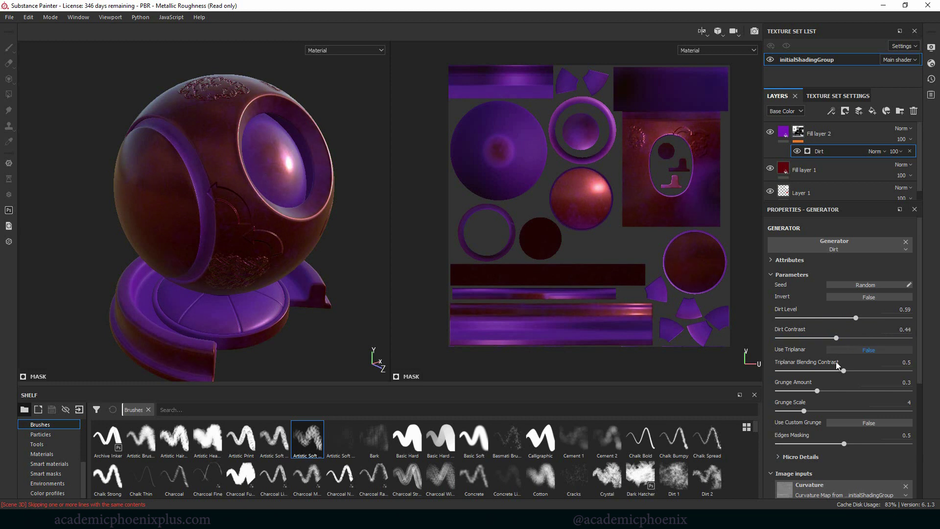
left_click_drag(820, 394, 844, 393)
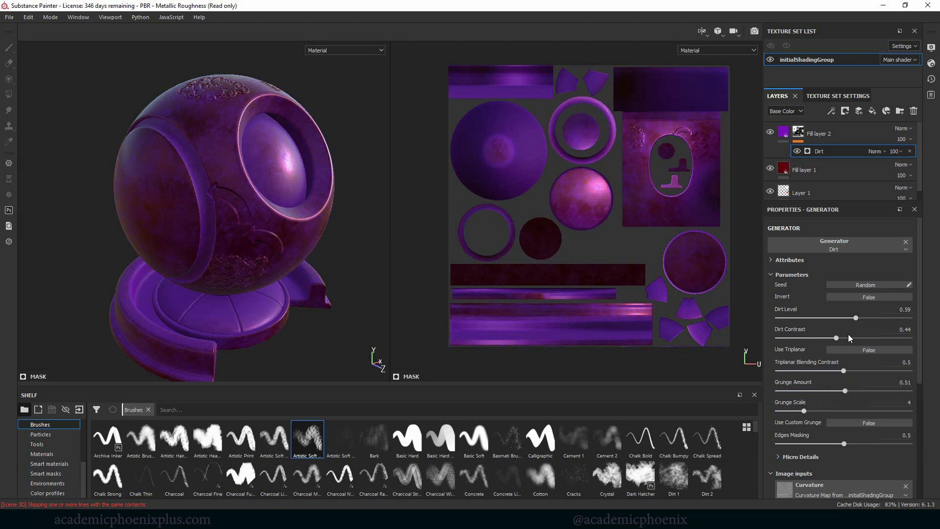
left_click_drag(836, 338, 871, 340)
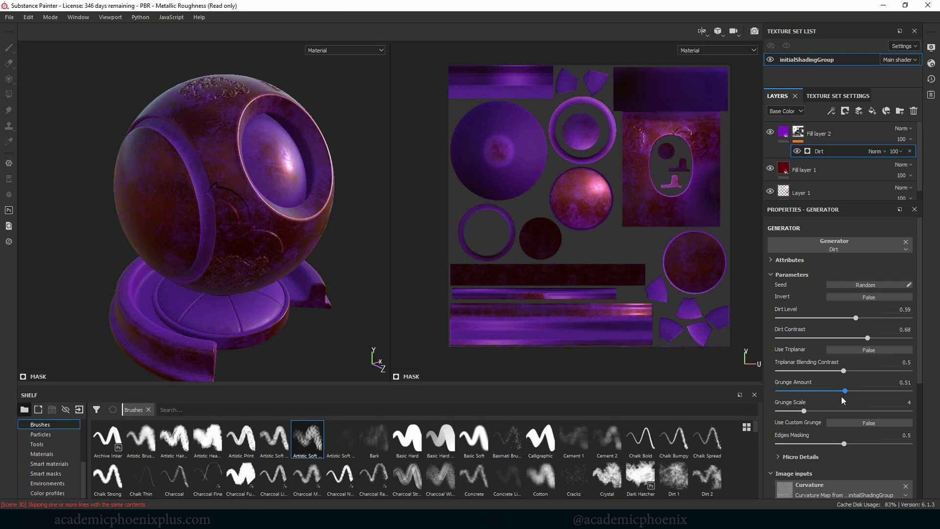
left_click_drag(810, 412, 829, 399)
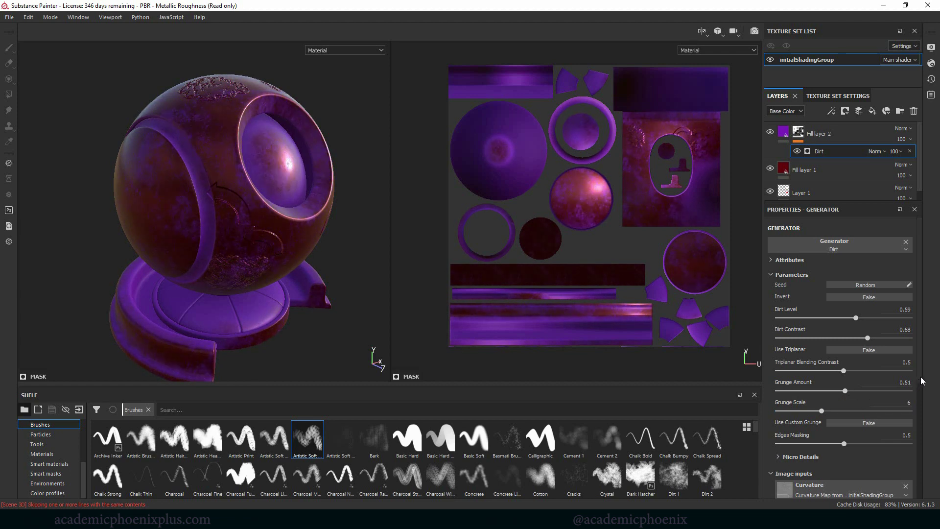
scroll(909, 392, "down", 5)
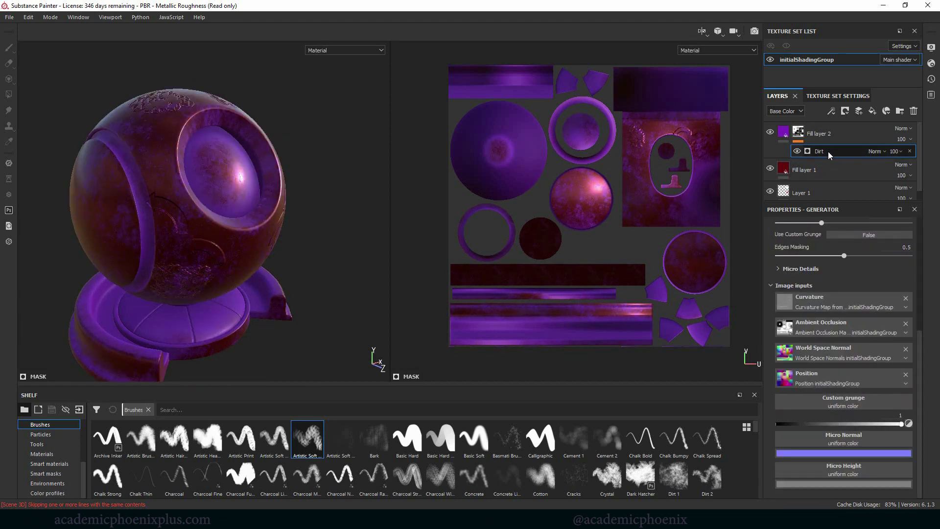
- Add a paint effect above the Dirt generator in Fill layer 2's mask and paint white along the ball's curved ornament
right_click(828, 152)
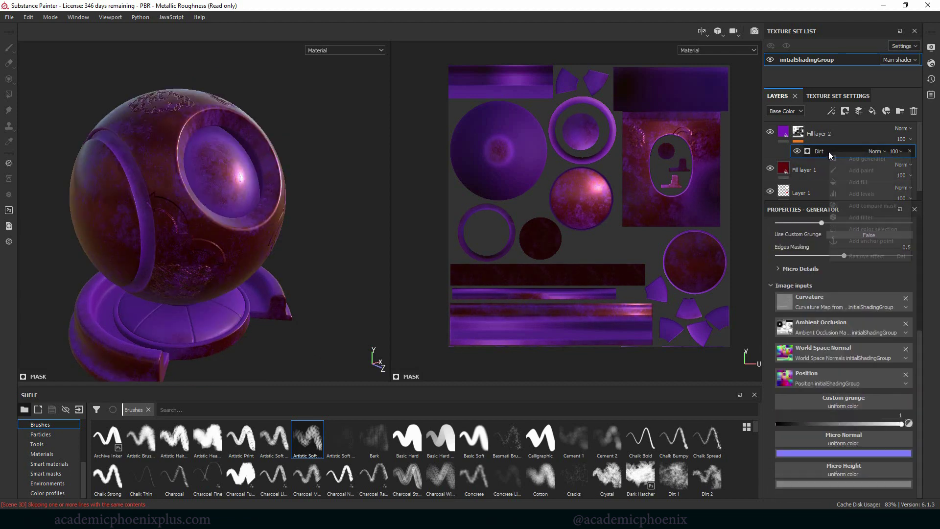
left_click(850, 171)
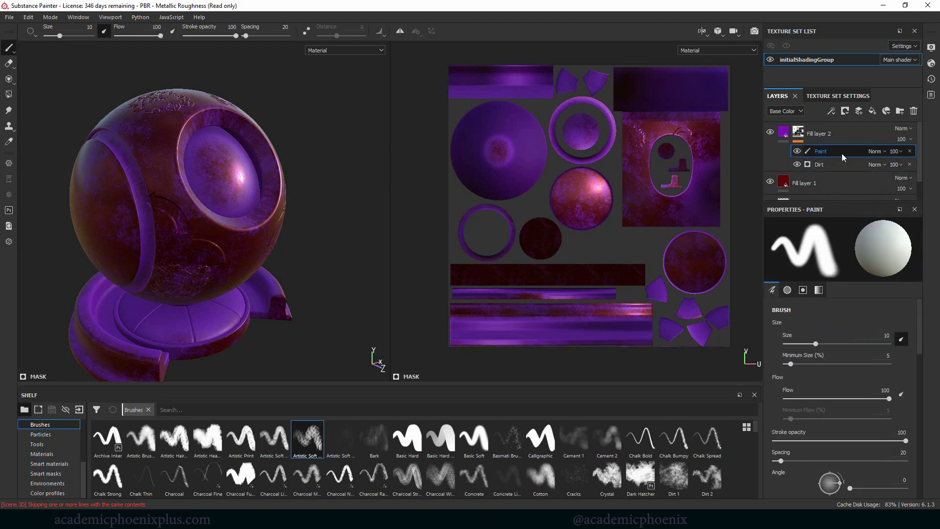
left_click_drag(252, 216, 147, 198, "alt")
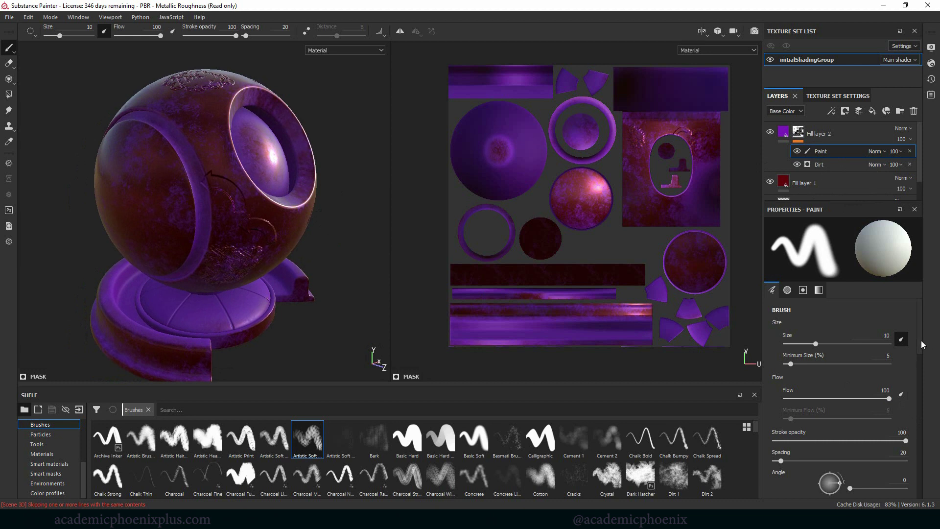
scroll(915, 362, "down", 3)
scroll(915, 361, "up", 3)
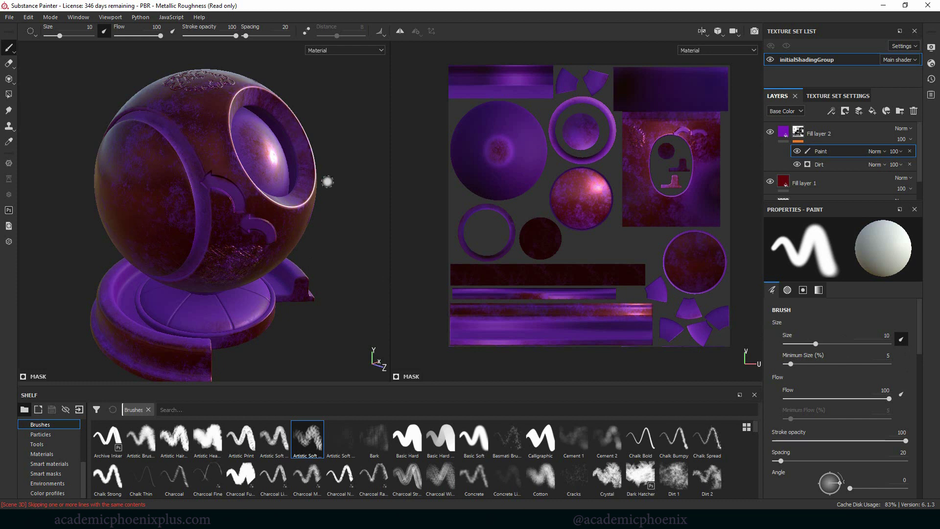
- Set the grayscale value of the paint effect's brush to 0.2957
left_click_drag(321, 179, 343, 179, "alt")
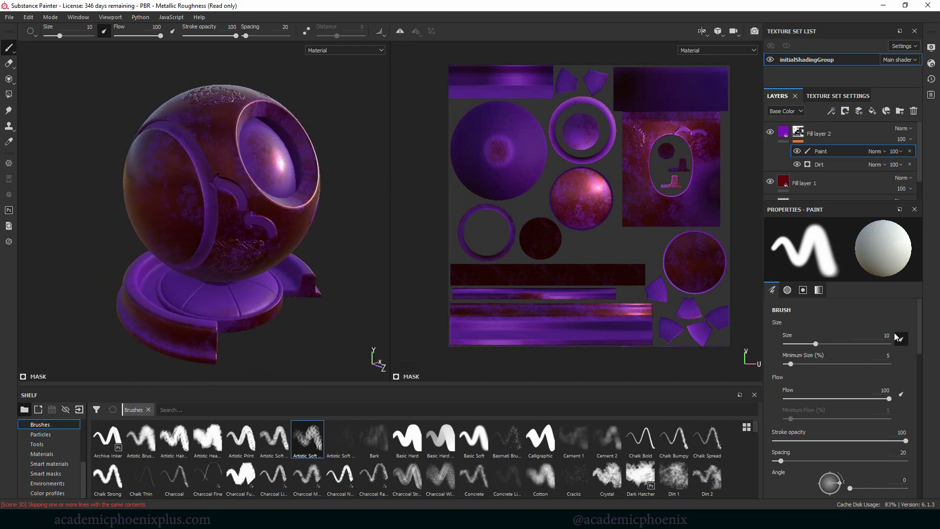
mouse_move(921, 336)
left_mouse_down()
mouse_move(907, 452)
mouse_move(809, 445)
left_mouse_up()
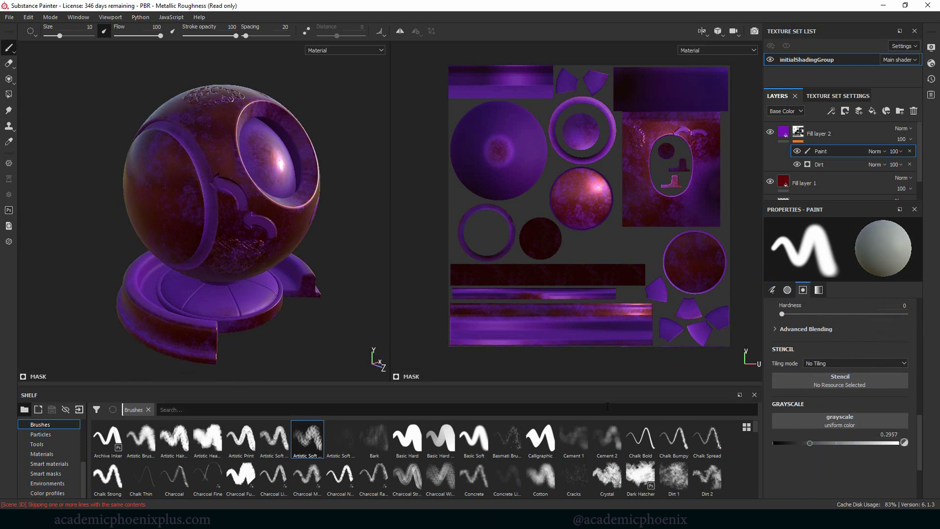
- Try the Artistic Hair brush at size 24.58 with stroke opacity 31
left_click(174, 437)
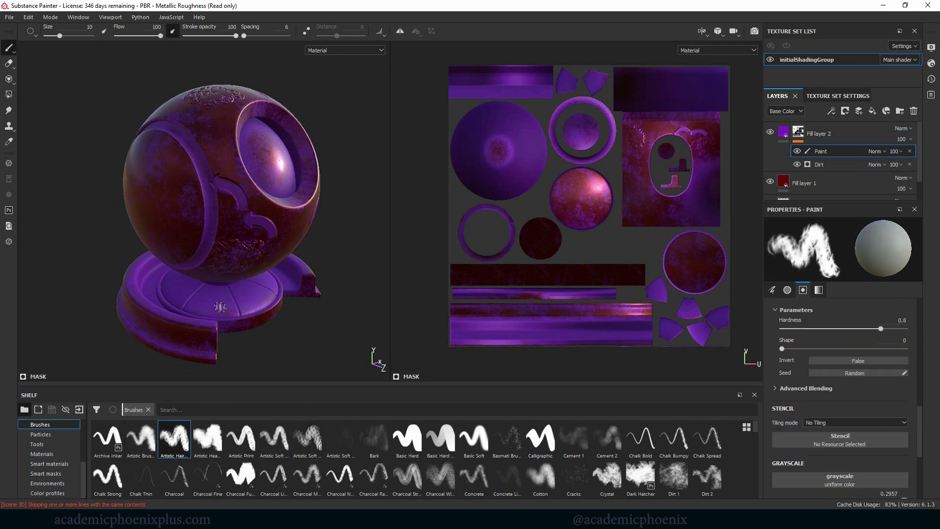
mouse_move(220, 310)
right_mouse_down("ctrl")
mouse_move(222, 289)
mouse_move(235, 287)
right_mouse_up("ctrl")
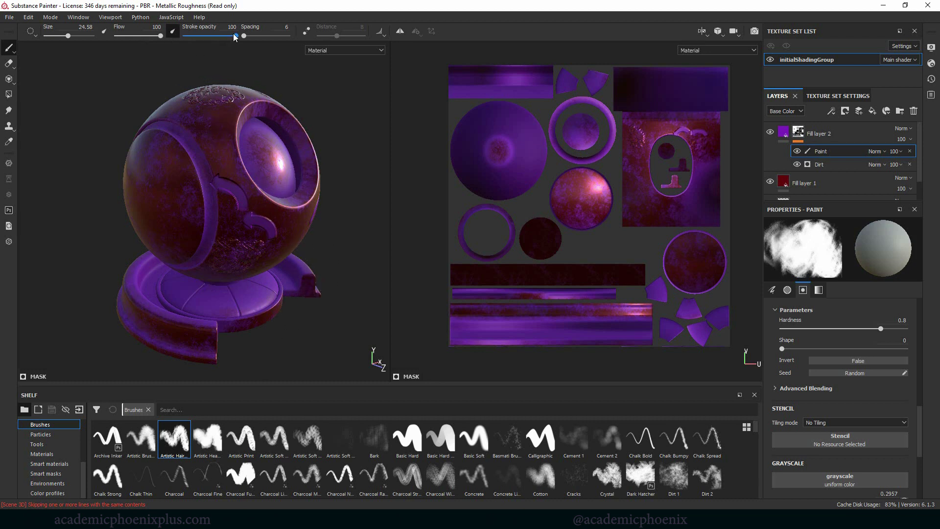
left_click_drag(235, 36, 201, 35)
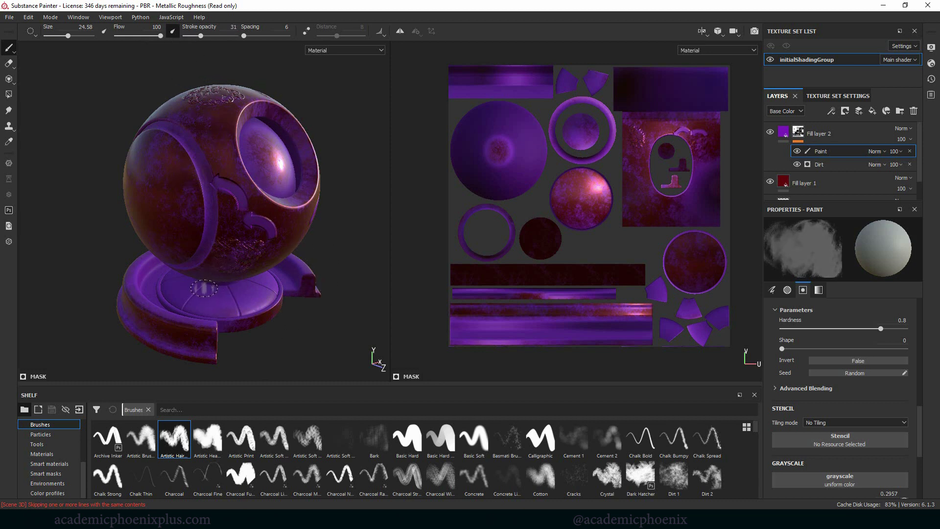
- Choose the streaky Artistic Soft brush at size 28.7 and paint the base's mask, switching the grayscale between 0.2957 and 0.7043
left_click(307, 438)
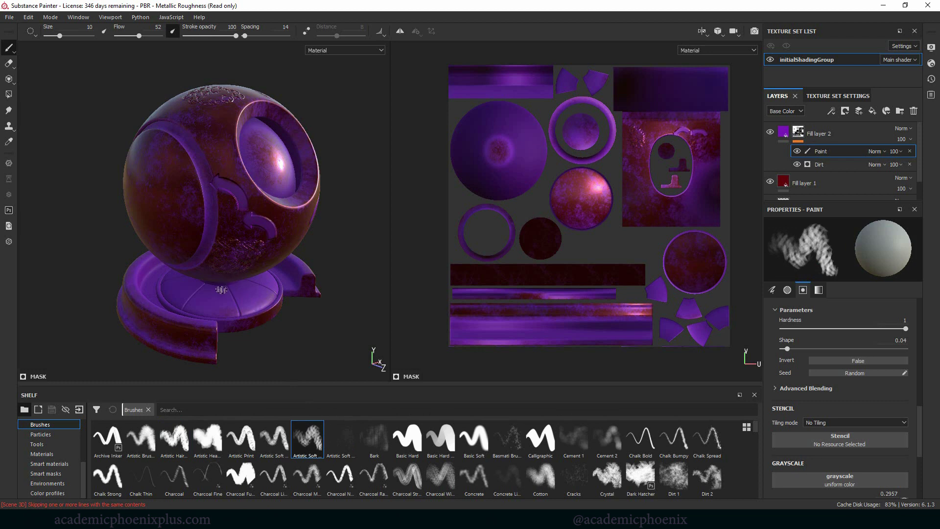
right_click_drag(222, 289, 211, 289, "ctrl")
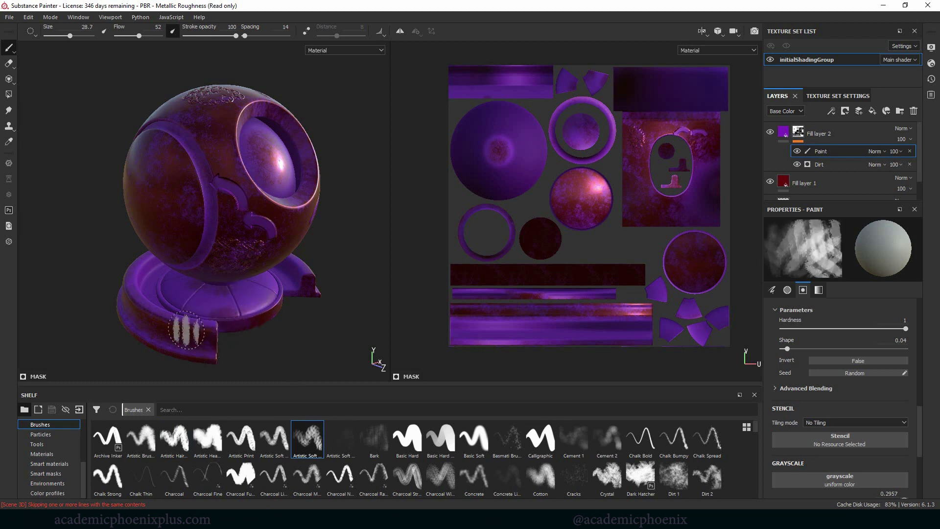
mouse_move(296, 338)
left_mouse_down("alt")
mouse_move(297, 314)
mouse_move(275, 294)
left_mouse_up("alt")
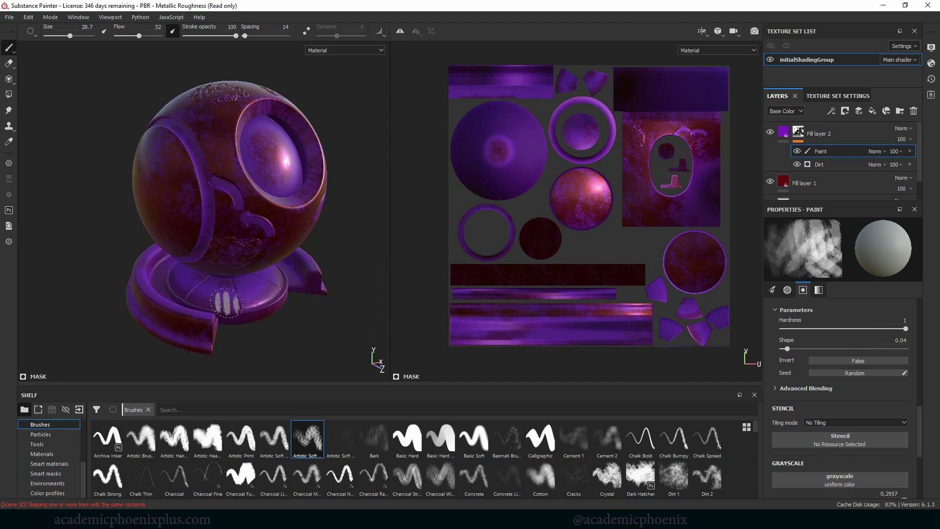
key("x")
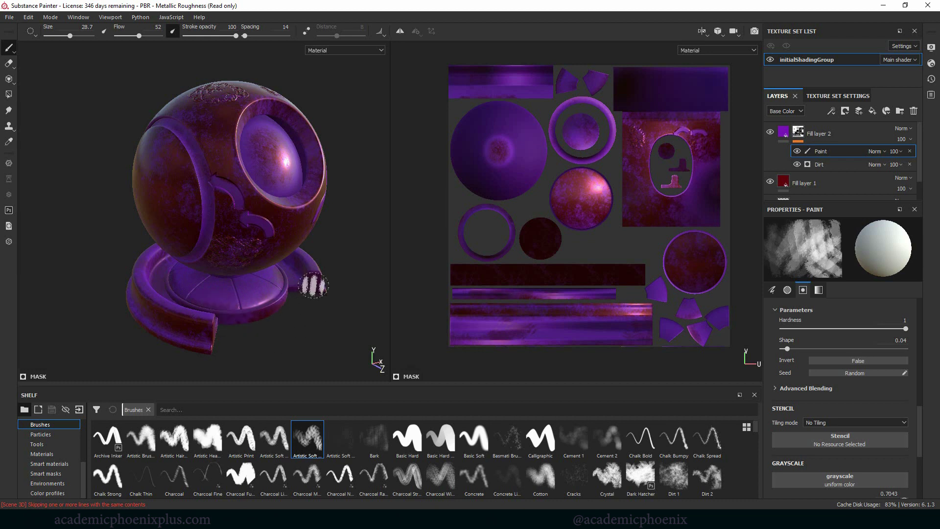
key("x")
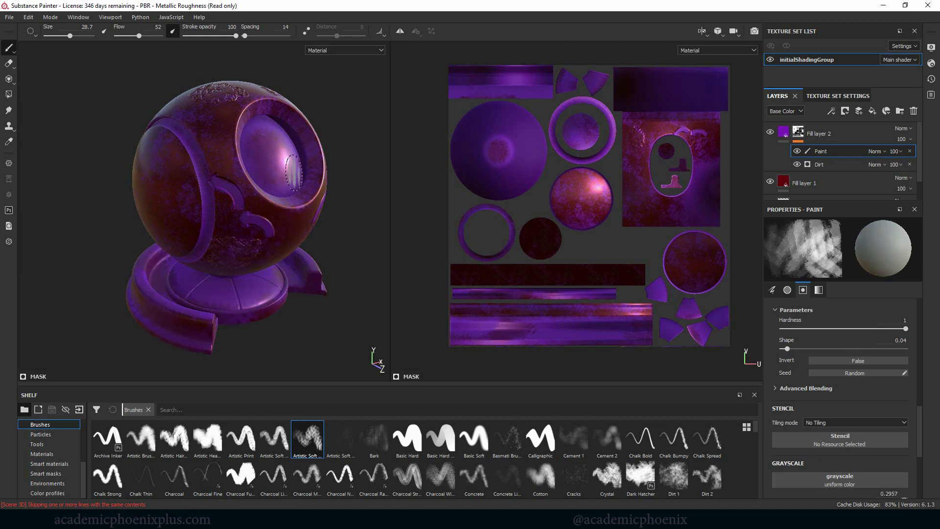
- Set the mask brush's grayscale to 0 and paint streaks over the ball's round lens in Fill layer 2's mask
key("x")
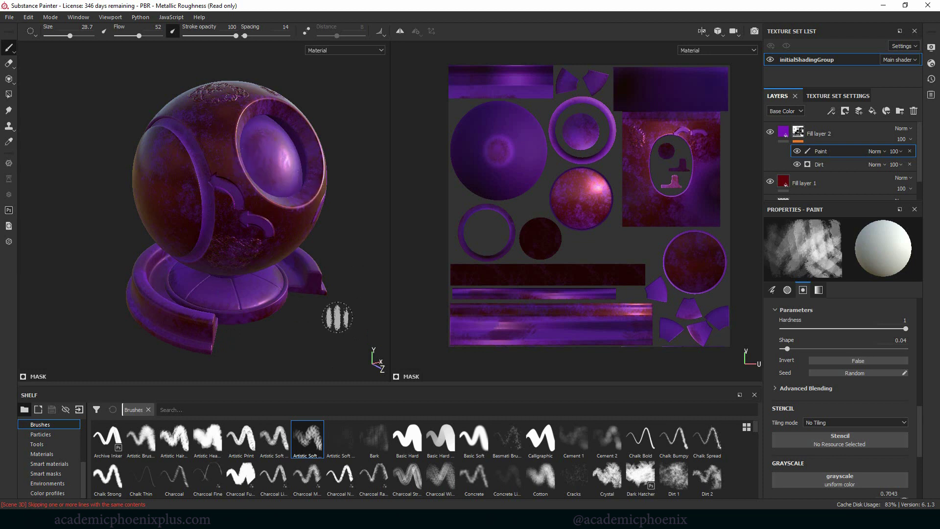
key("x")
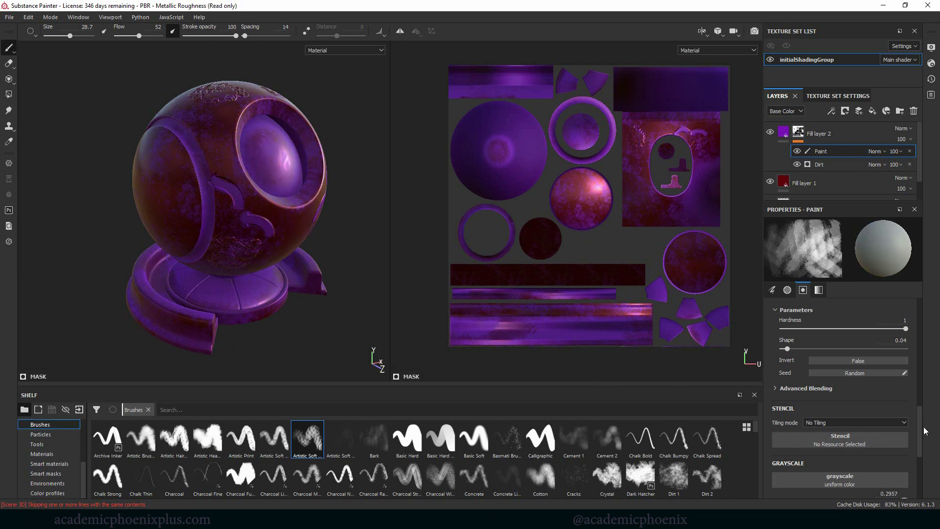
scroll(906, 472, "down", 5)
left_click_drag(810, 345, 754, 342)
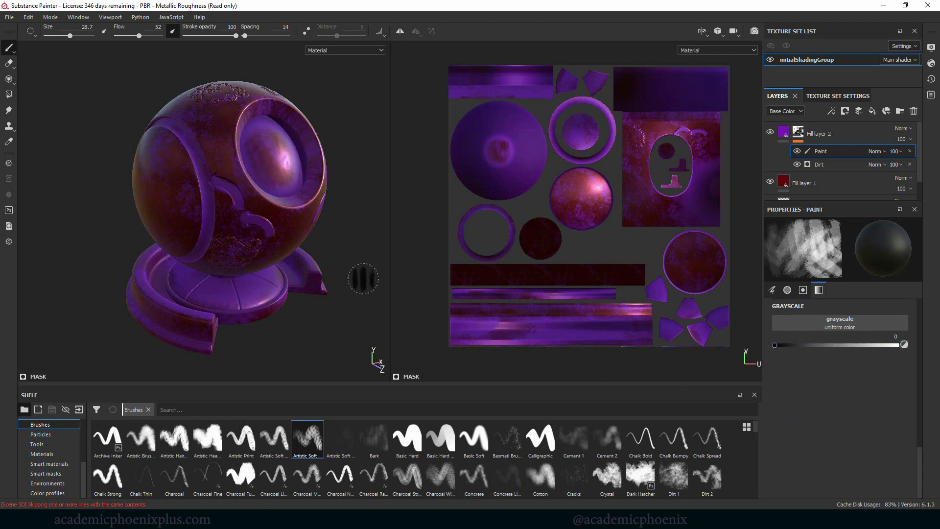
left_click_drag(361, 275, 343, 299, "alt")
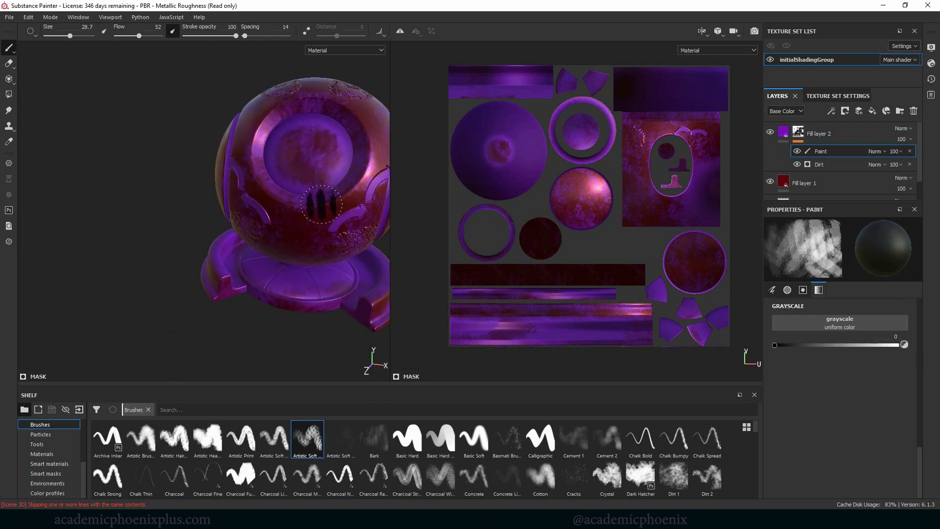
left_click(773, 290)
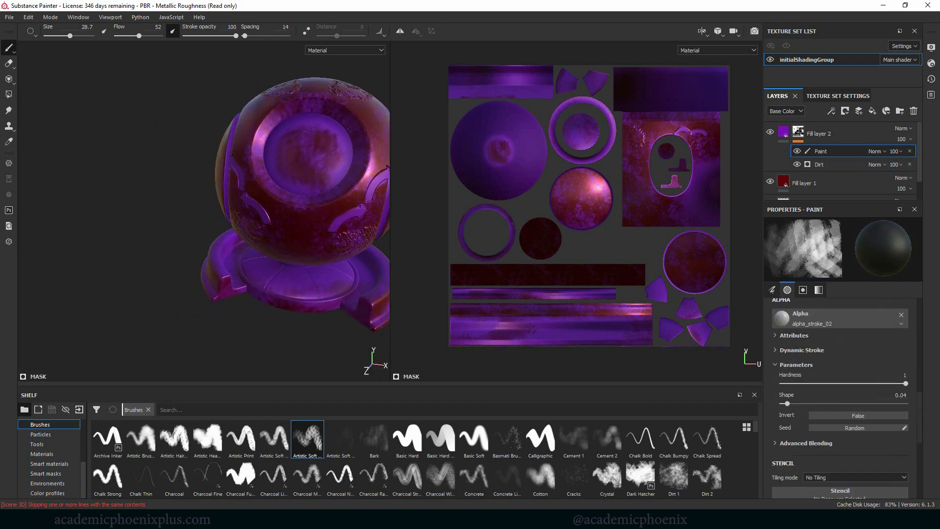
left_click_drag(154, 131, 304, 138, "alt")
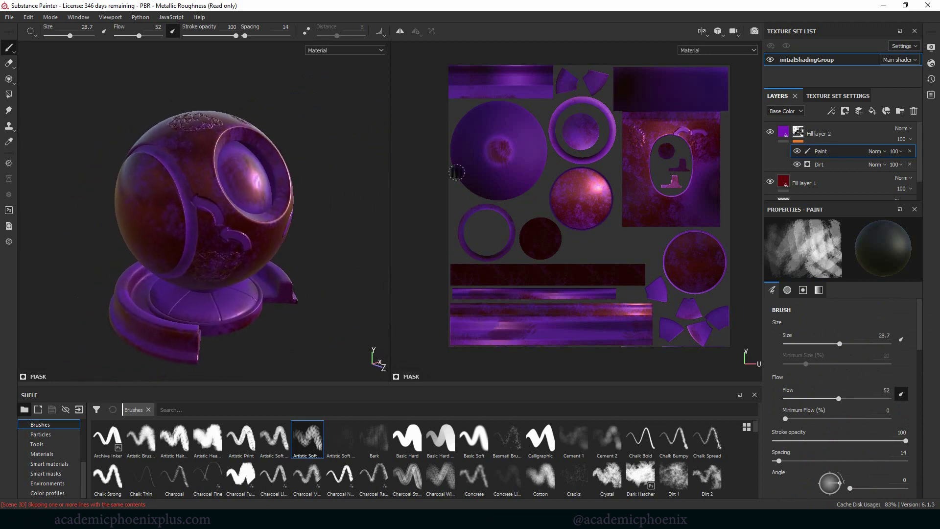
- Add a folder above Fill layer 2 and move Fill layer 2 into it
left_click(851, 141)
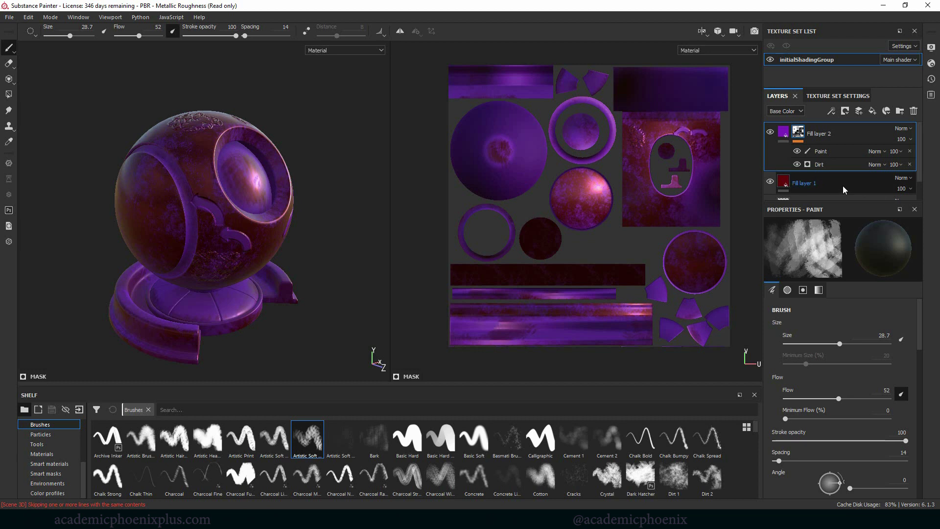
left_click_drag(236, 129, 243, 140)
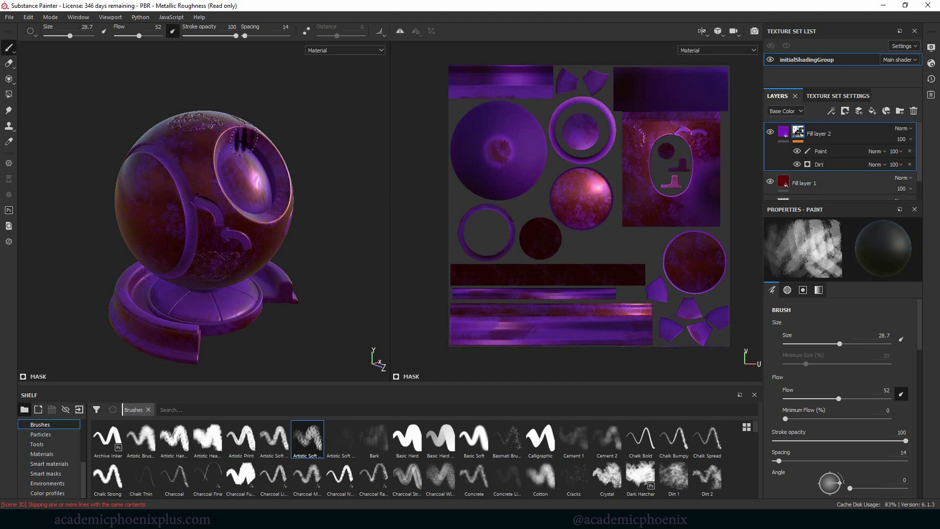
left_click(831, 184, "ctrl")
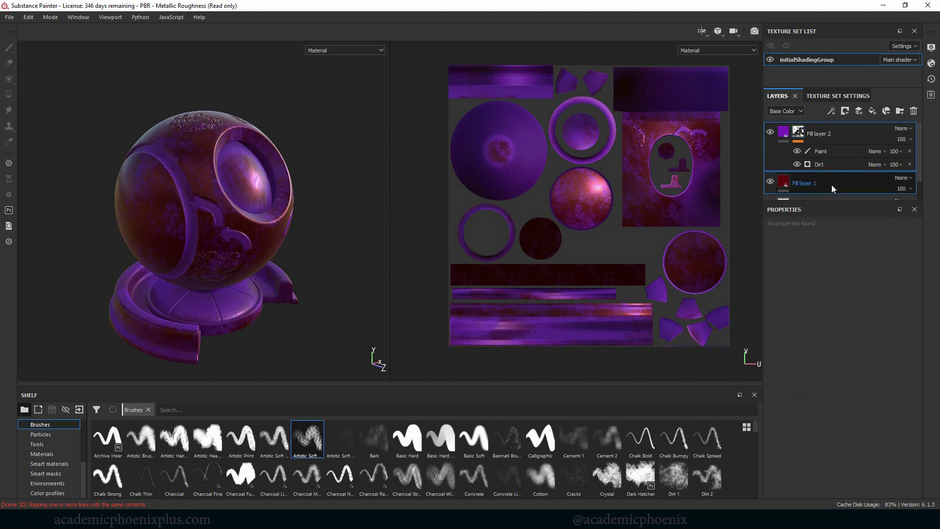
left_click(900, 111)
left_click(819, 157)
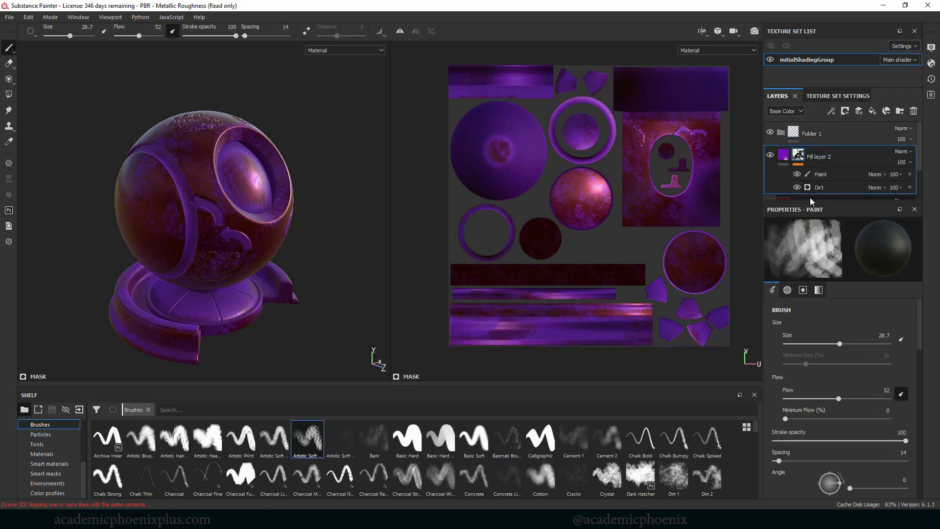
left_click_drag(821, 156, 818, 134)
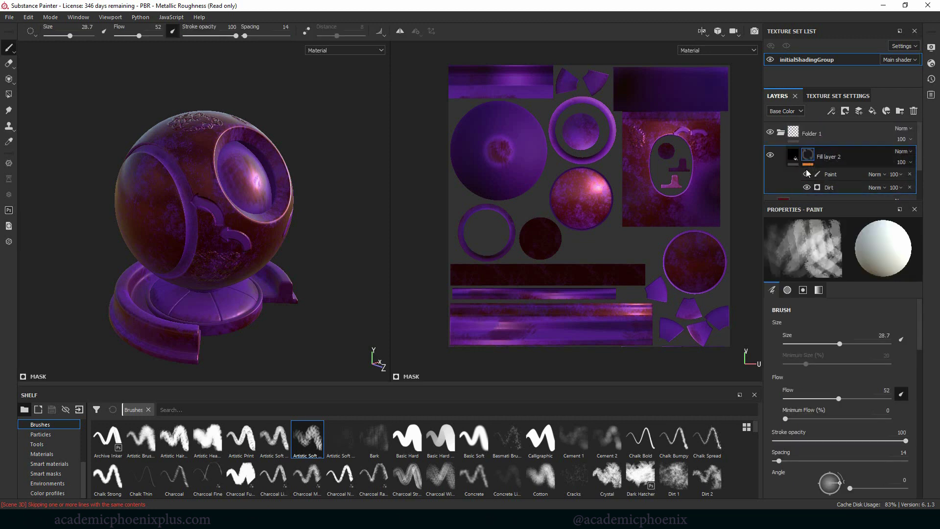
- Move Fill layer 1 into the folder beneath Fill layer 2 and collapse the folder
scroll(917, 174, "down", 1)
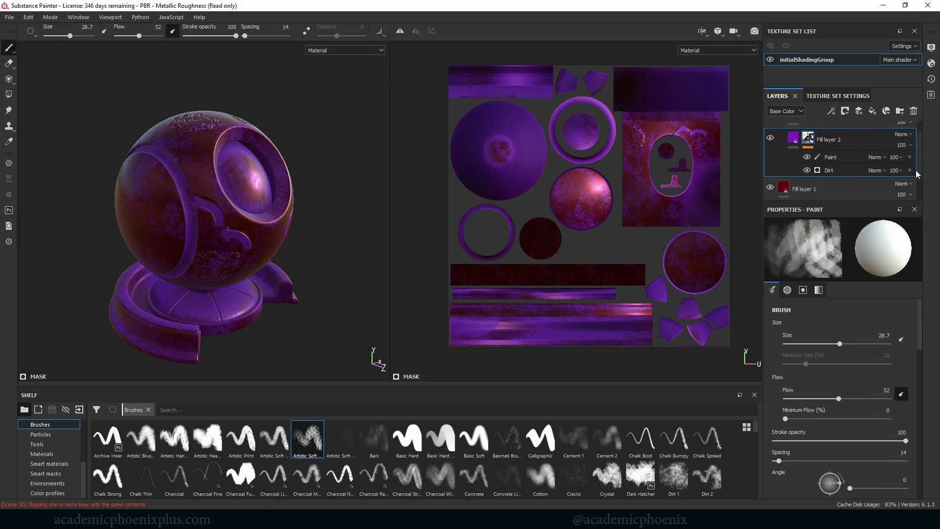
mouse_move(803, 189)
left_mouse_down()
mouse_move(836, 140)
mouse_move(803, 199)
left_mouse_up()
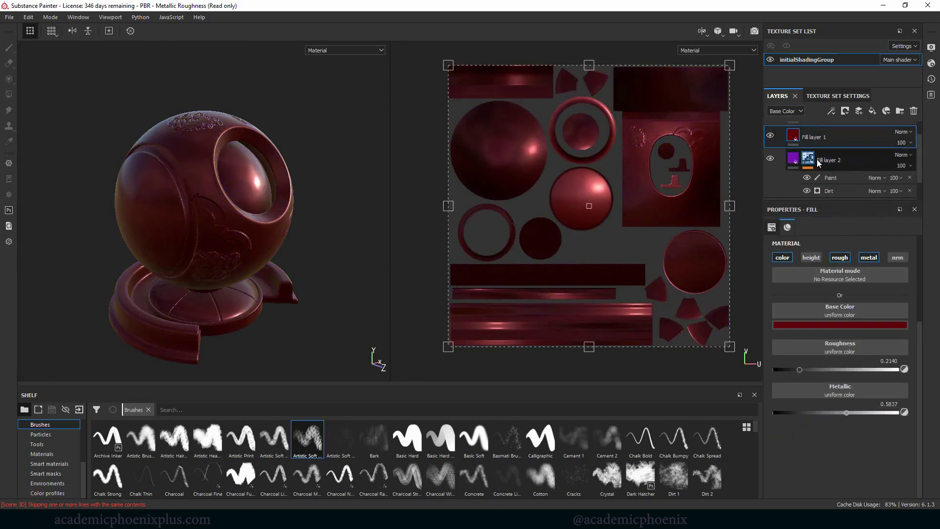
left_click_drag(817, 159, 827, 131)
left_click(835, 126)
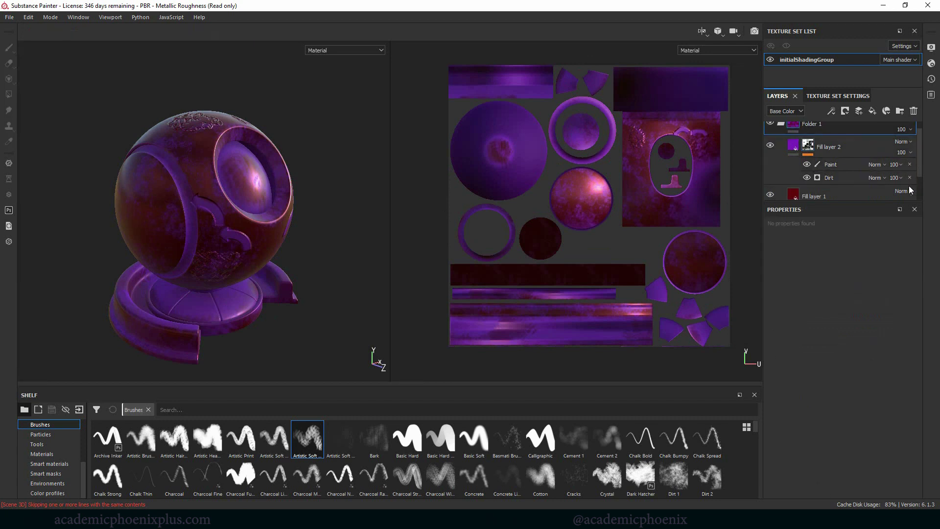
scroll(920, 171, "up", 1)
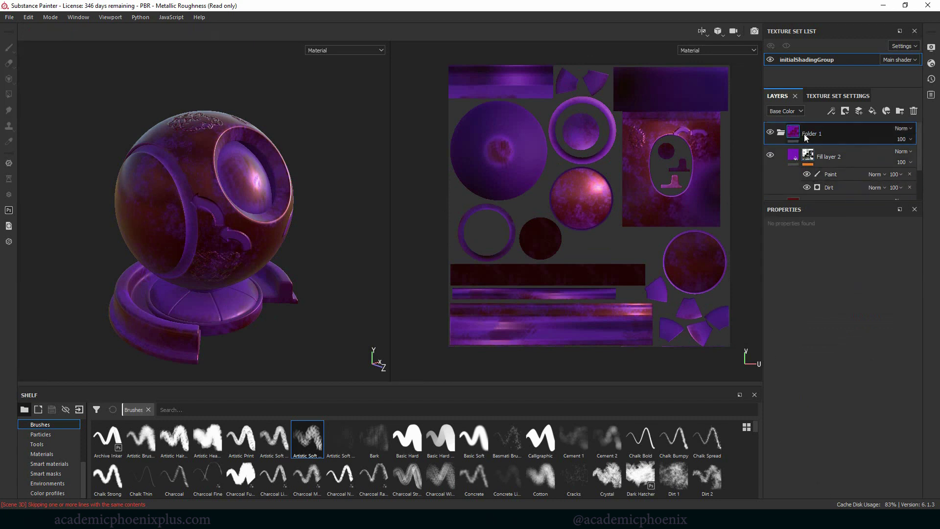
left_click(781, 135)
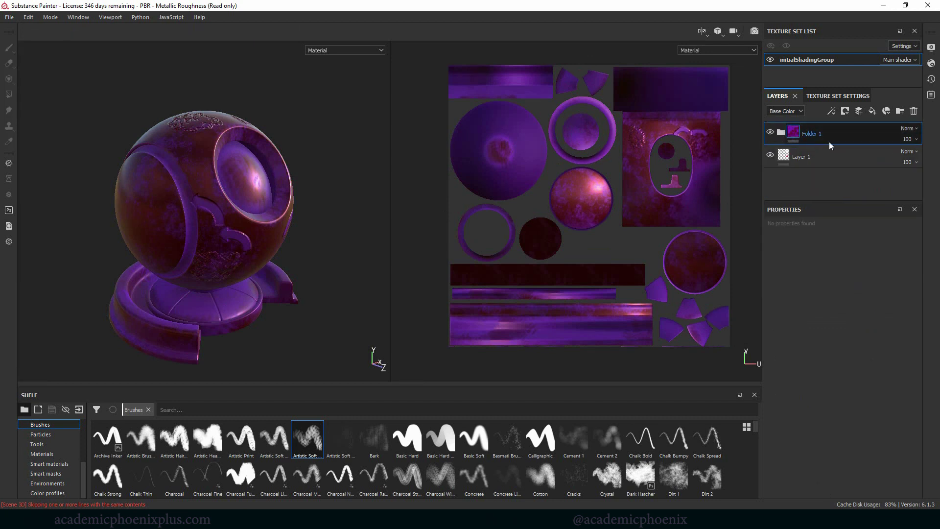
- Delete the empty Layer 1 and add the Rust Fine material as a layer above the folder
left_click(852, 156)
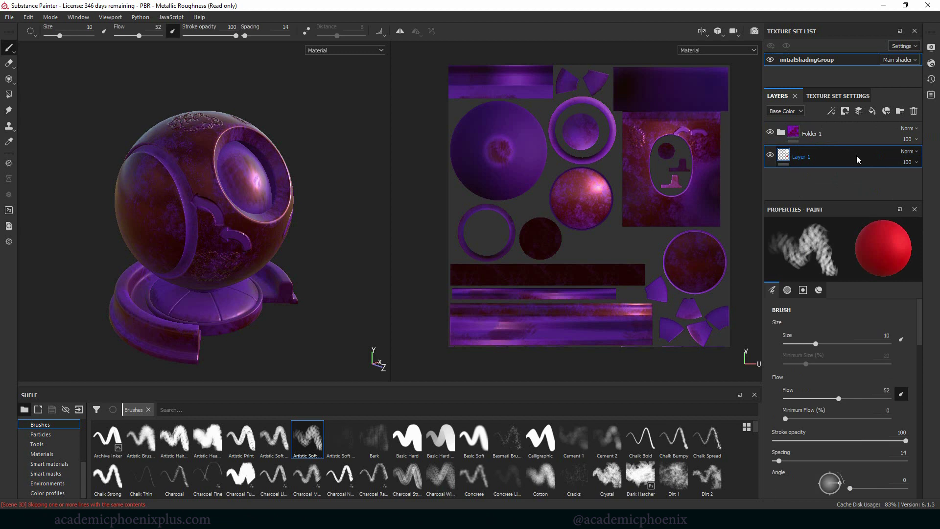
key("Delete")
left_click(42, 454)
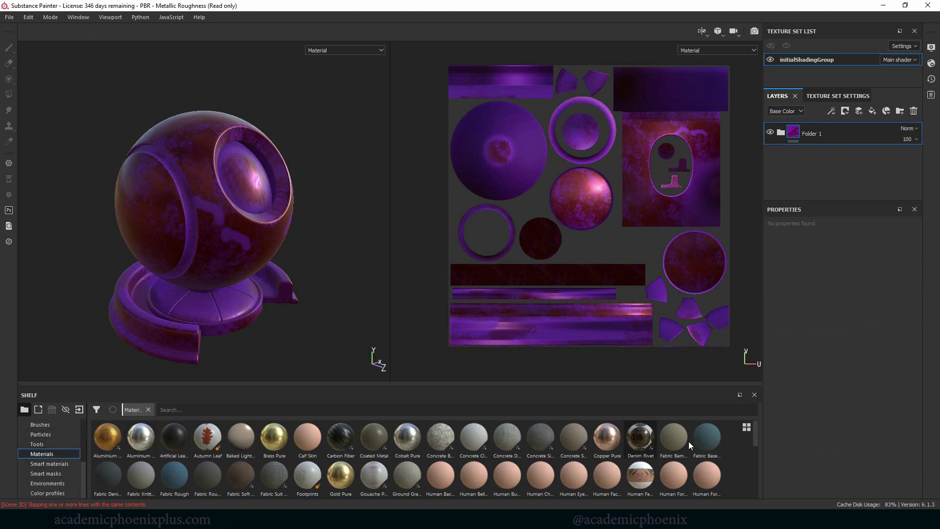
left_click_drag(753, 443, 747, 477)
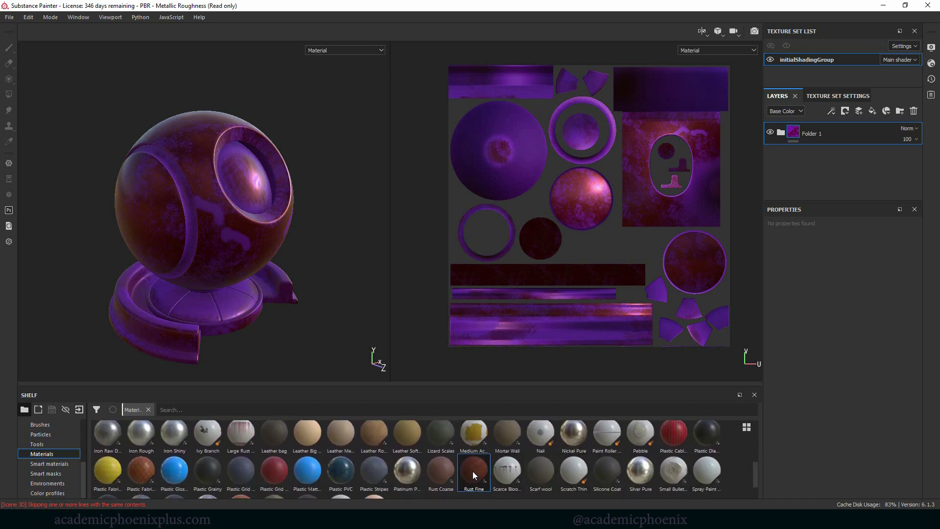
left_click_drag(473, 472, 842, 127)
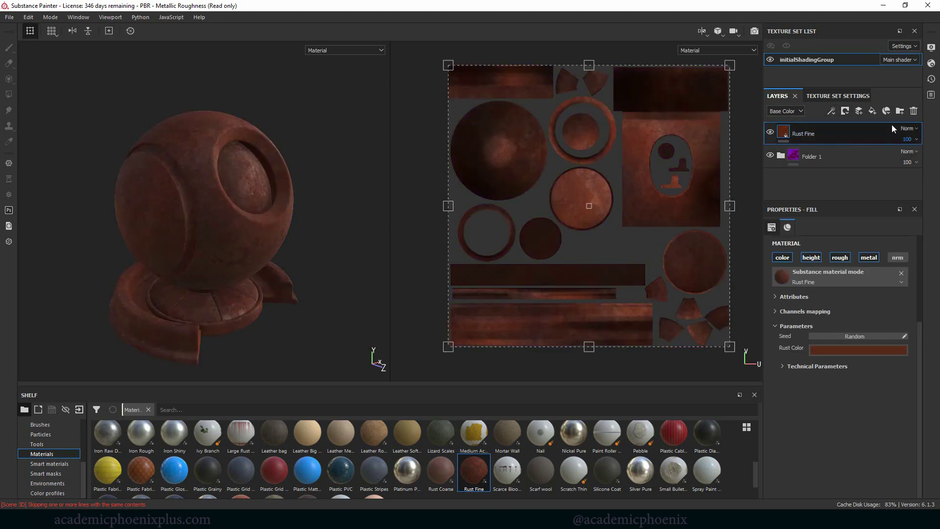
- Add a black mask to the Rust Fine layer and apply a Curvature generator to that mask
right_click(815, 133)
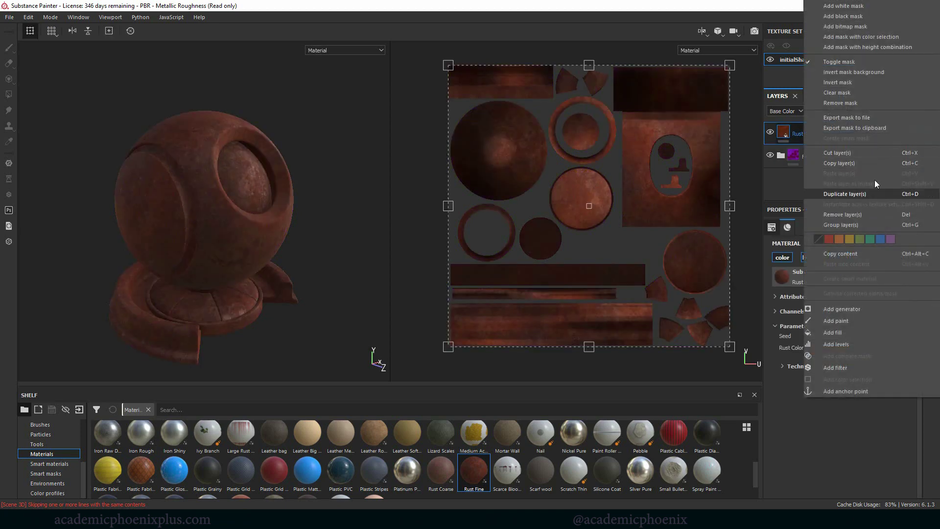
left_click(865, 16)
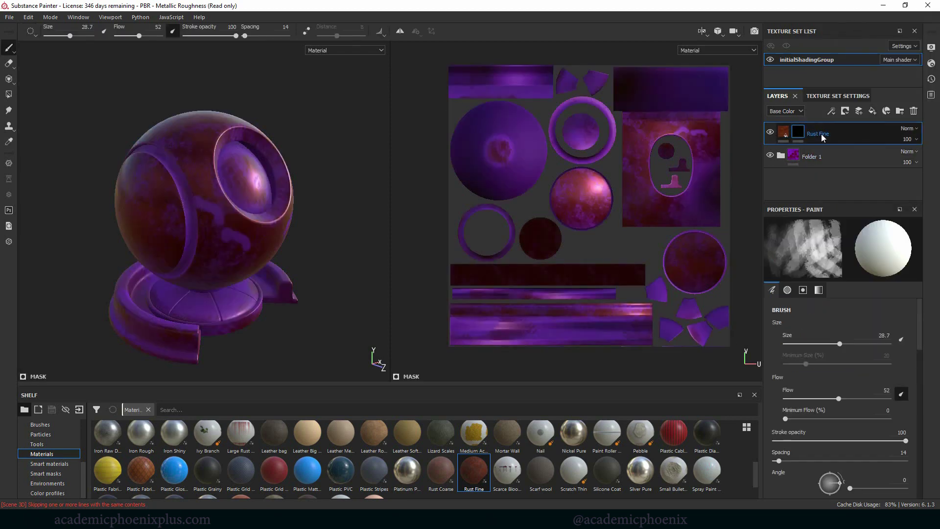
right_click(798, 132)
left_click(865, 309)
left_click(852, 244)
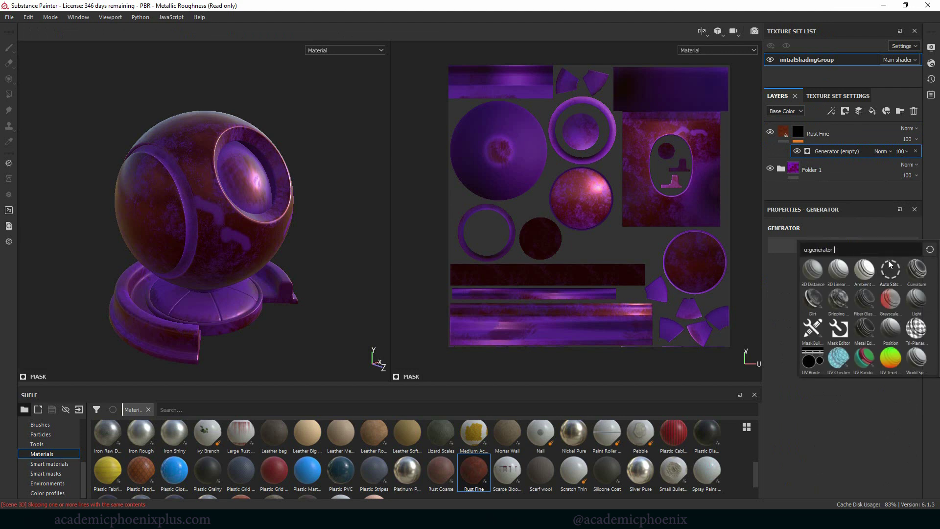
left_click(914, 282)
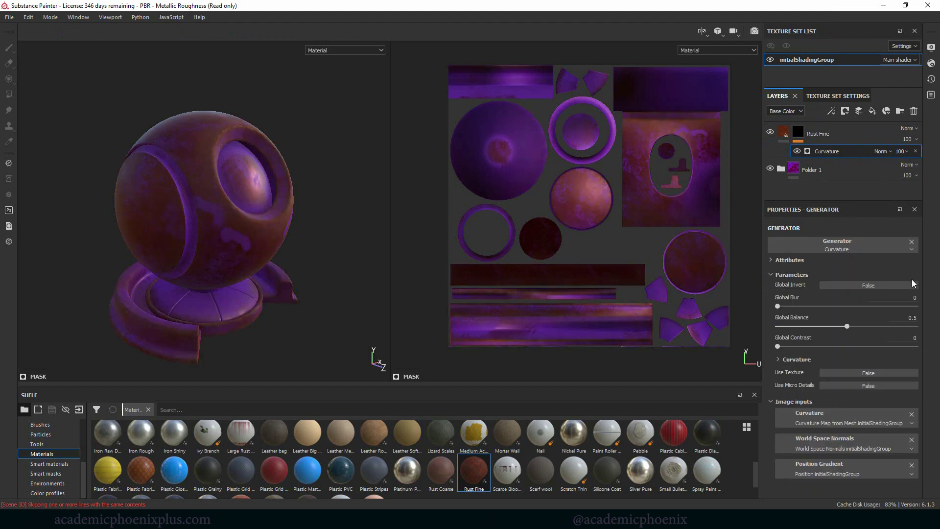
- Set the Curvature generator's Global Balance to 0.37 and Global Contrast to 0.39
left_click_drag(360, 195, 240, 230, "alt")
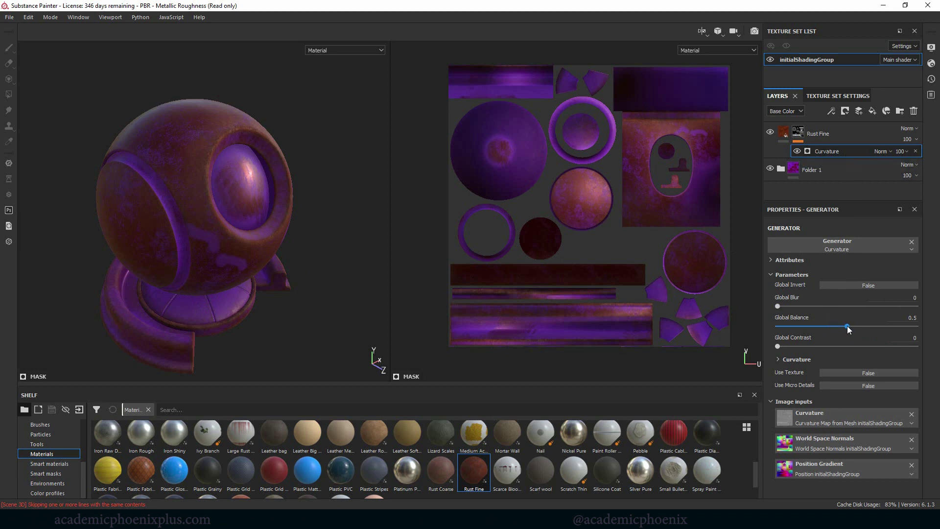
left_click_drag(847, 326, 802, 327)
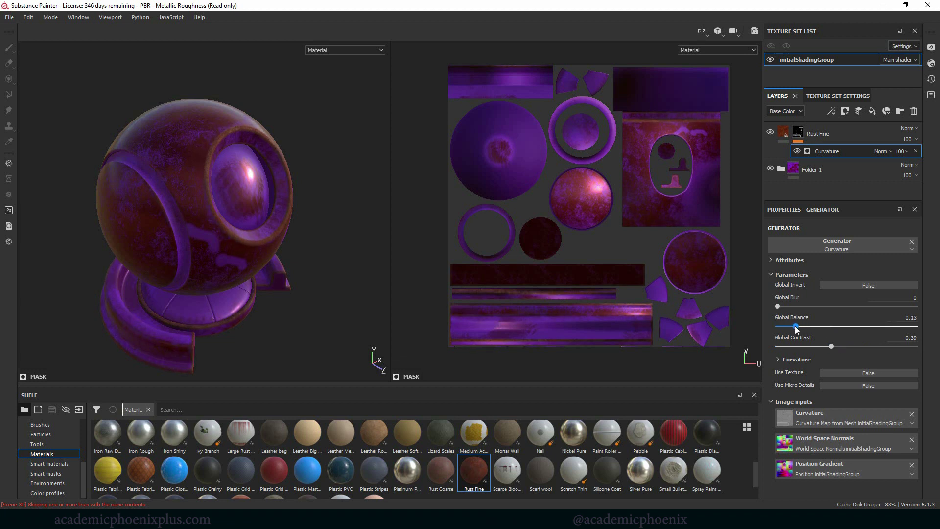
left_click_drag(795, 325, 824, 328)
left_click_drag(318, 279, 312, 261, "alt")
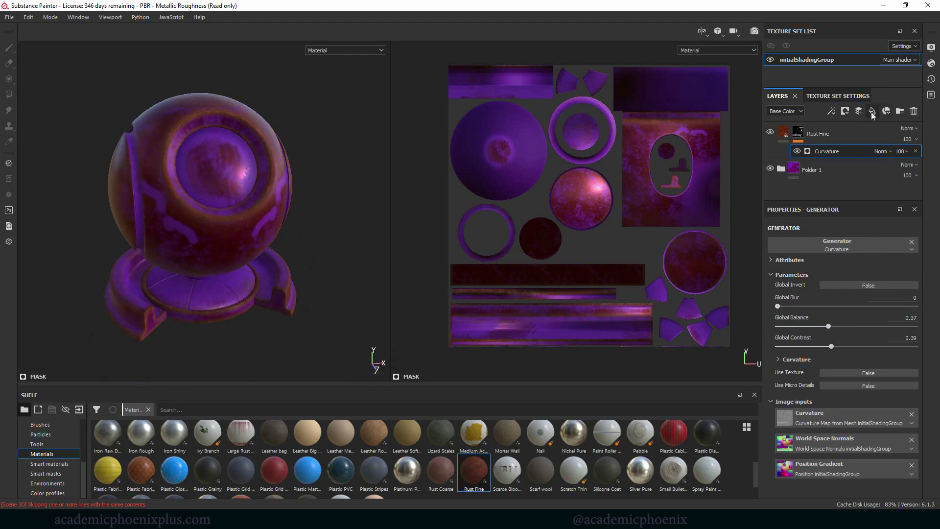
- Add a fill layer below Folder 1 and hide the folder and the Rust Fine layer
left_click(873, 111)
left_click_drag(875, 128, 831, 198)
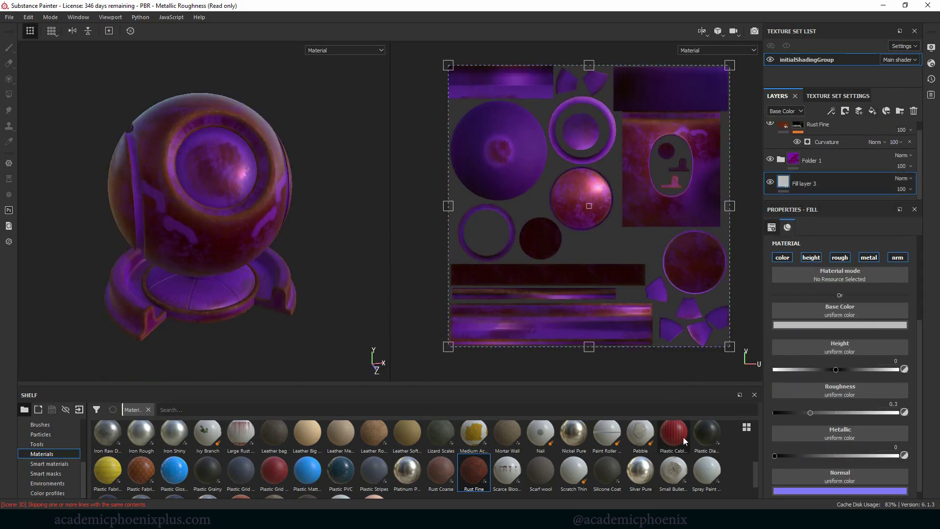
left_click(770, 159)
left_click(770, 124)
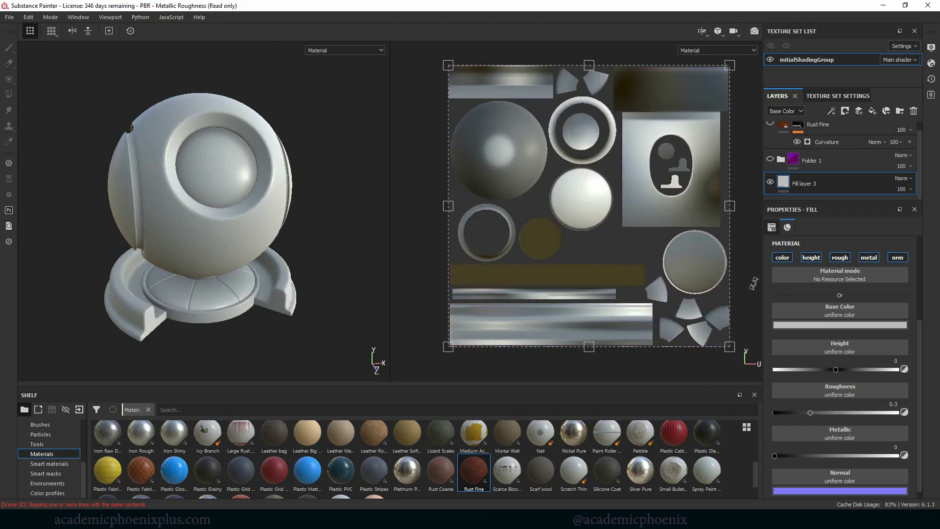
- Add the Plastic Cables Braided material above Fill layer 3, with Height Range 0.17 and Metallic 0.4
left_click_drag(670, 428, 842, 185)
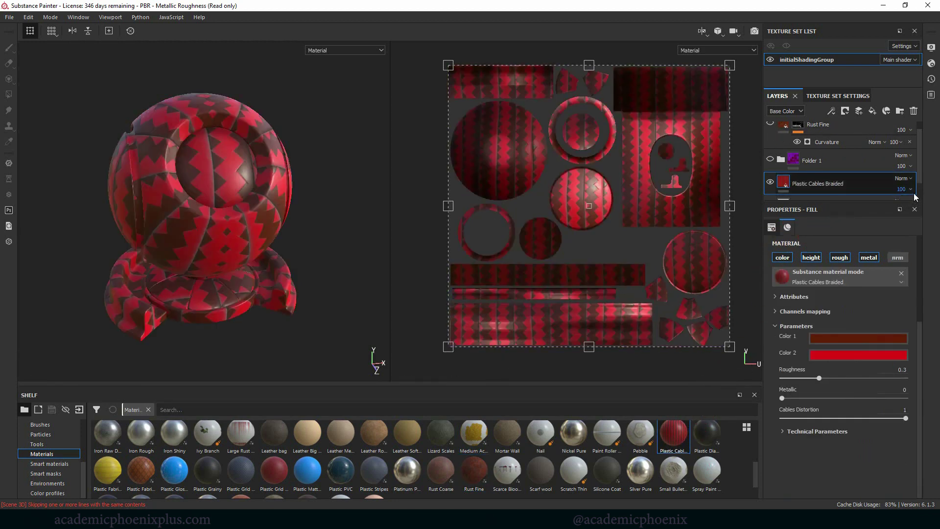
left_click(797, 432)
scroll(917, 387, "down", 1)
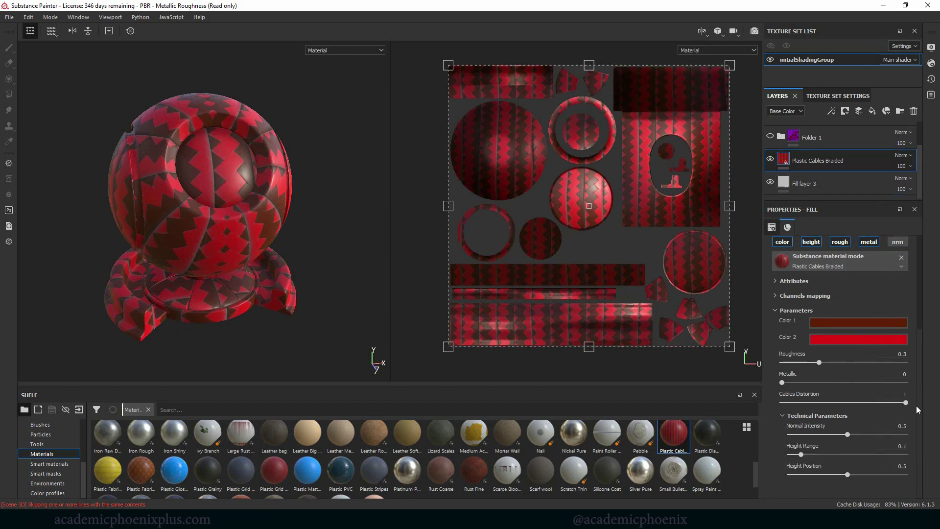
left_click(804, 454)
left_click(809, 455)
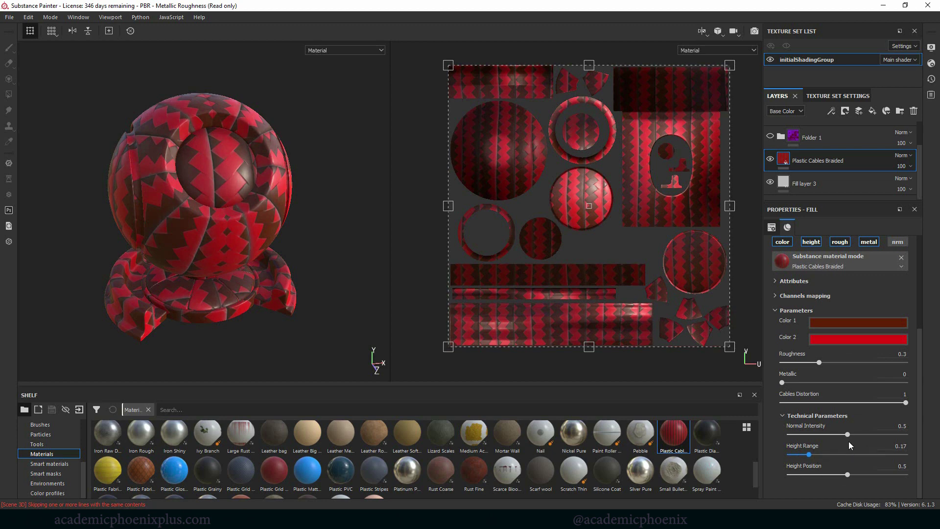
left_click_drag(782, 382, 875, 381)
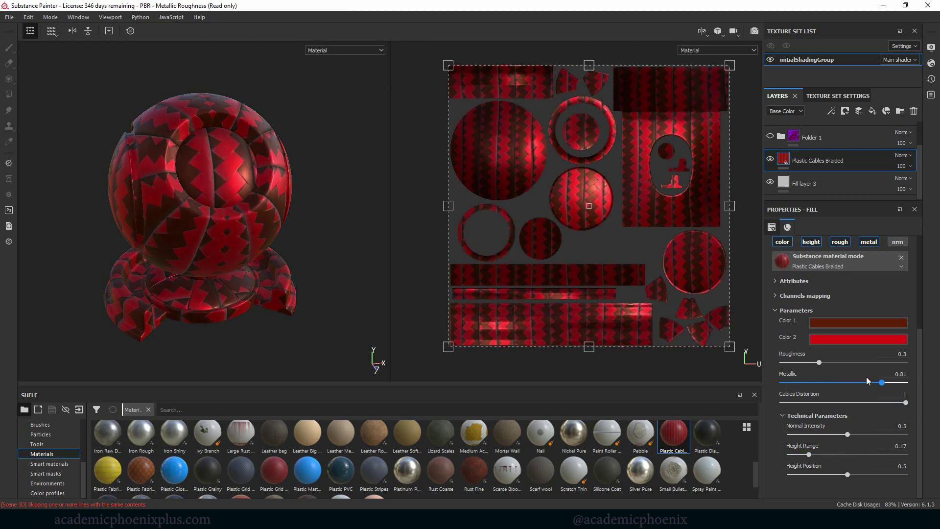
left_click(831, 382)
- Show the attributes of the Plastic Cables Braided material
scroll(783, 363, "up", 3)
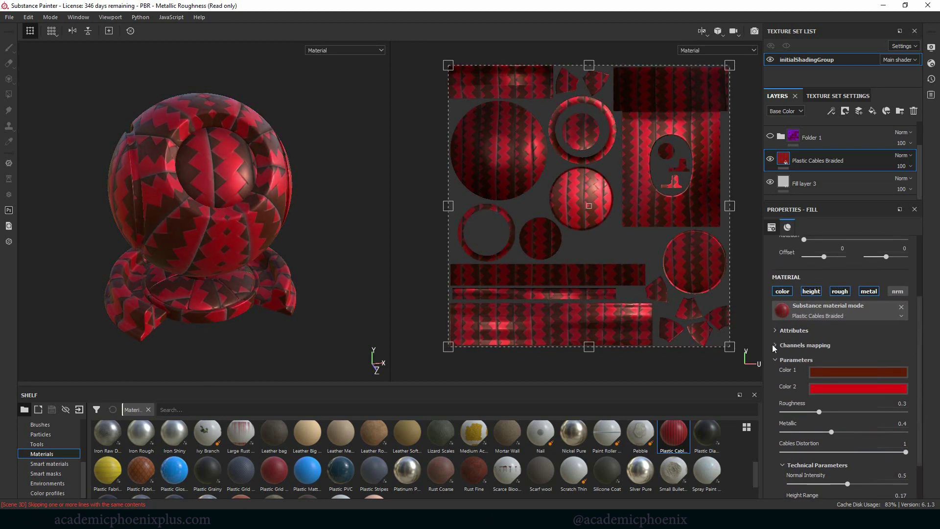
left_click(776, 331)
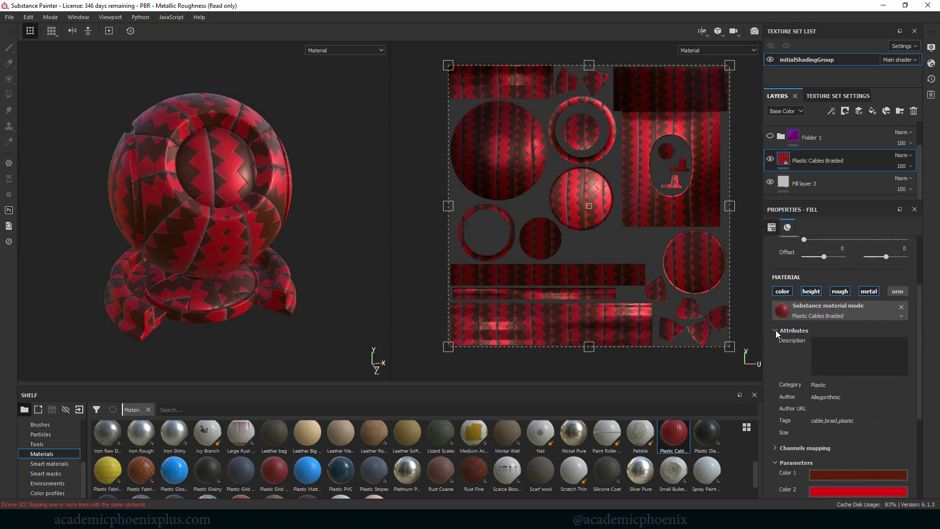
- Examine the channels mapping of the Plastic Cables Braided material
left_click(776, 330)
left_click(778, 345)
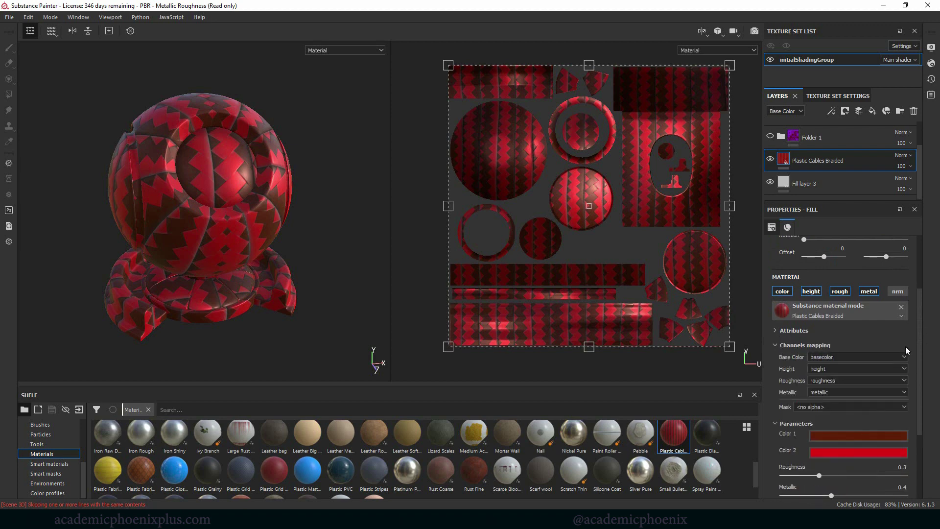
left_click(783, 331)
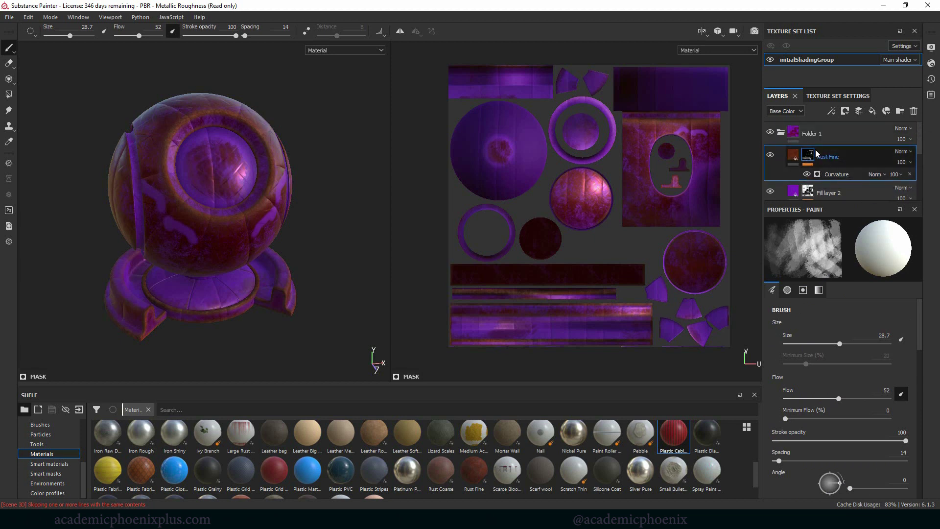
- Collapse Folder 1 and toggle its visibility off and on to compare it with the Plastic Cables Braided layer underneath
left_click(827, 131)
left_click(782, 133)
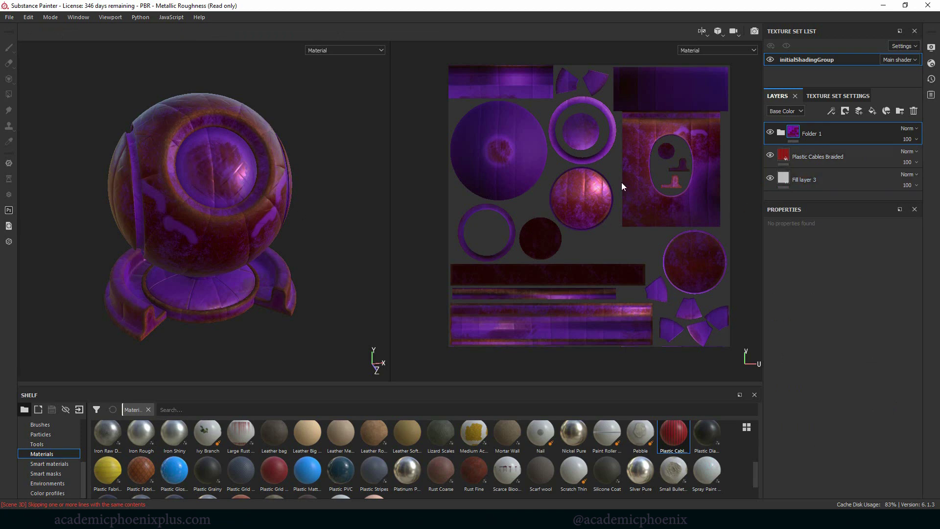
left_click(770, 131)
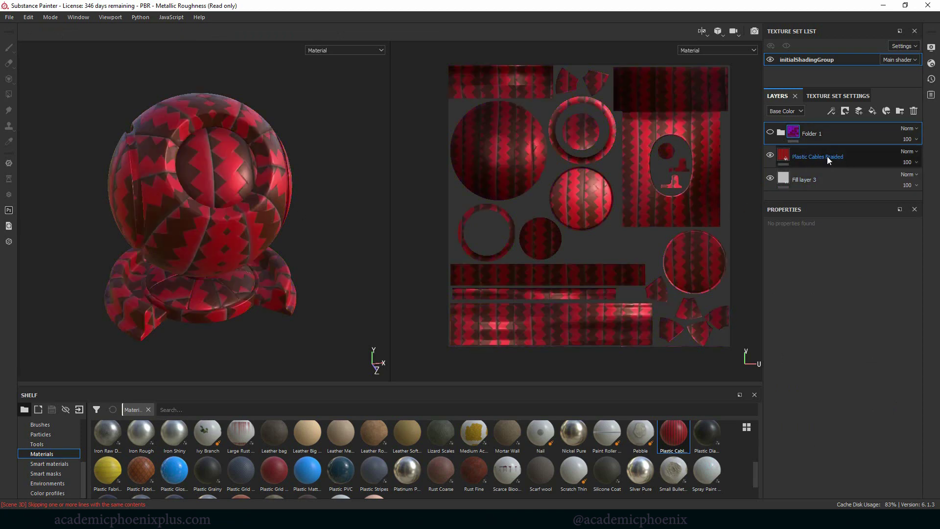
left_click(770, 132)
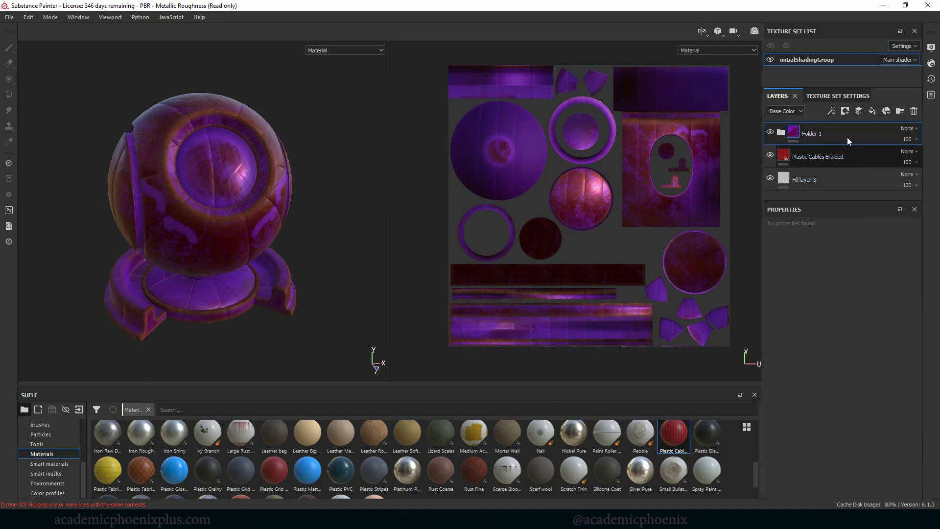
- Add a black mask to Folder 1 and apply a Dripping Rust generator to it
right_click(855, 126)
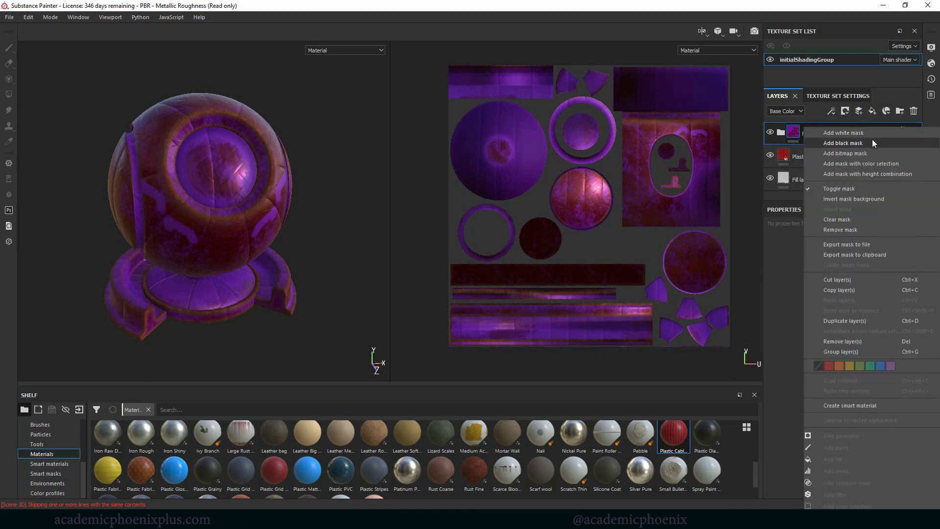
left_click(873, 142)
right_click(845, 136)
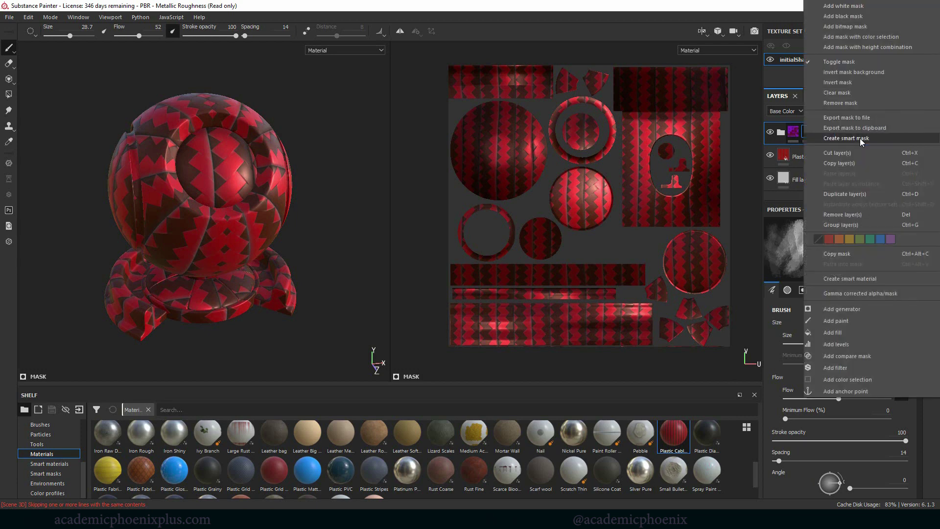
left_click(828, 309)
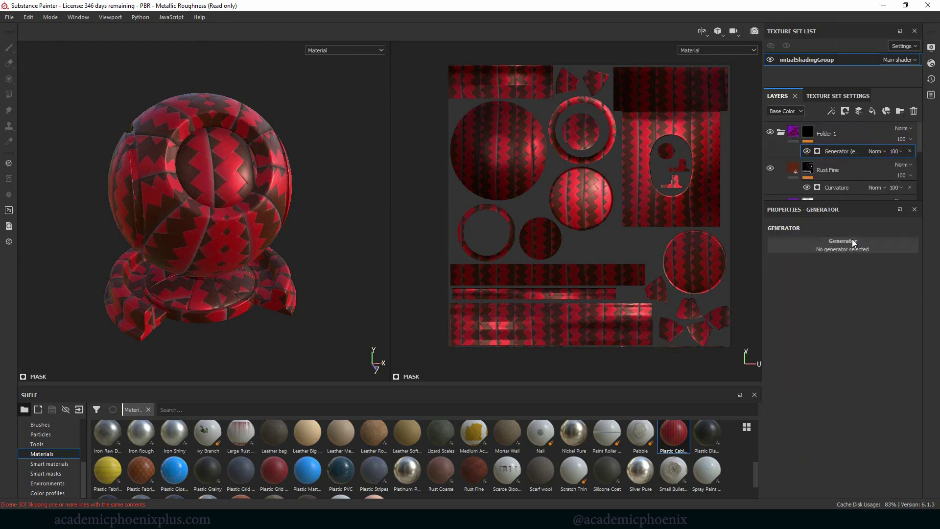
left_click(852, 242)
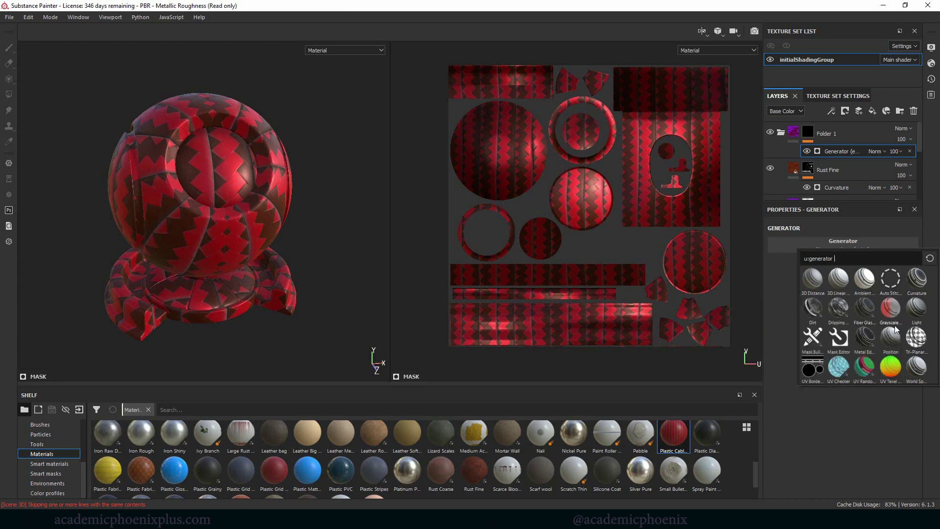
left_click(845, 314)
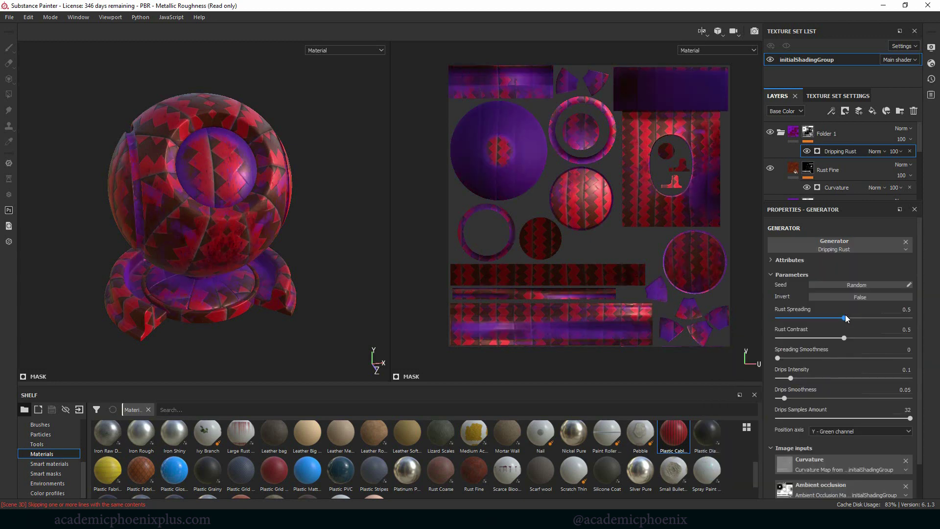
- Set the Dripping Rust generator's Rust Spreading to 0.75, Rust Contrast to 0.51, Spreading Smoothness to 0.04 and Drips Intensity to 0.22
mouse_move(333, 219)
left_mouse_down("alt")
mouse_move(325, 220)
mouse_move(338, 211)
left_mouse_up("alt")
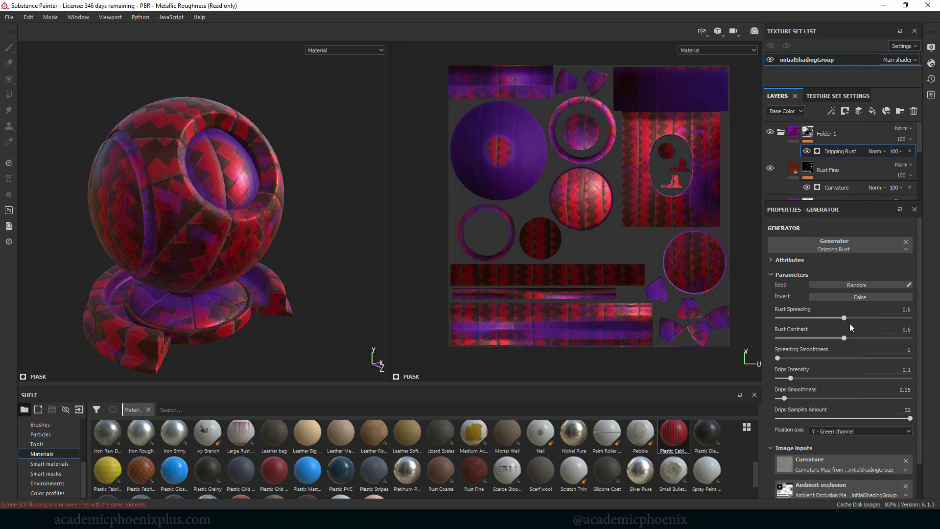
left_click_drag(845, 318, 846, 338)
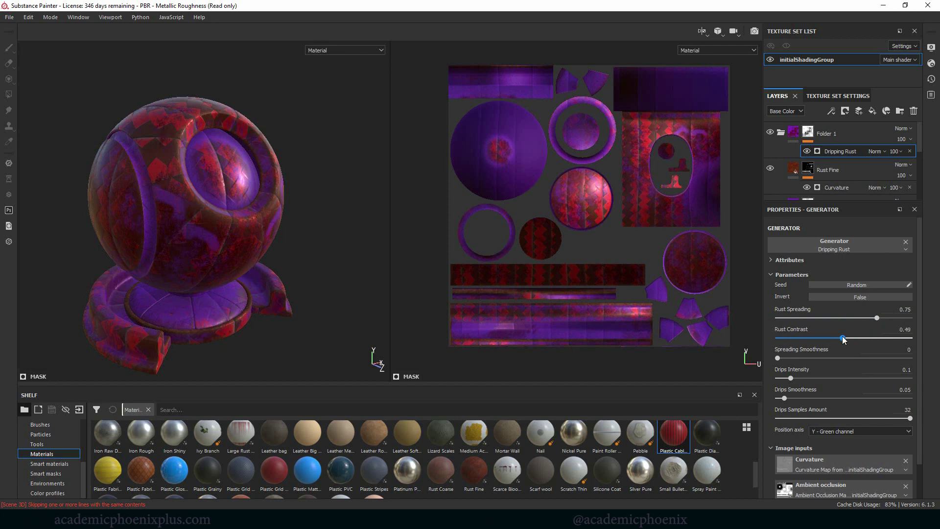
left_click_drag(778, 358, 807, 378)
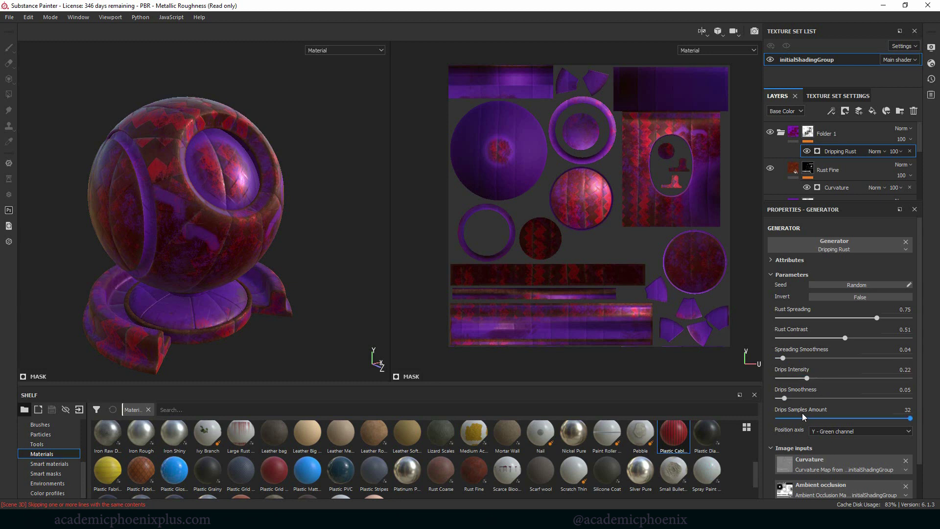
left_click_drag(352, 213, 292, 227, "alt")
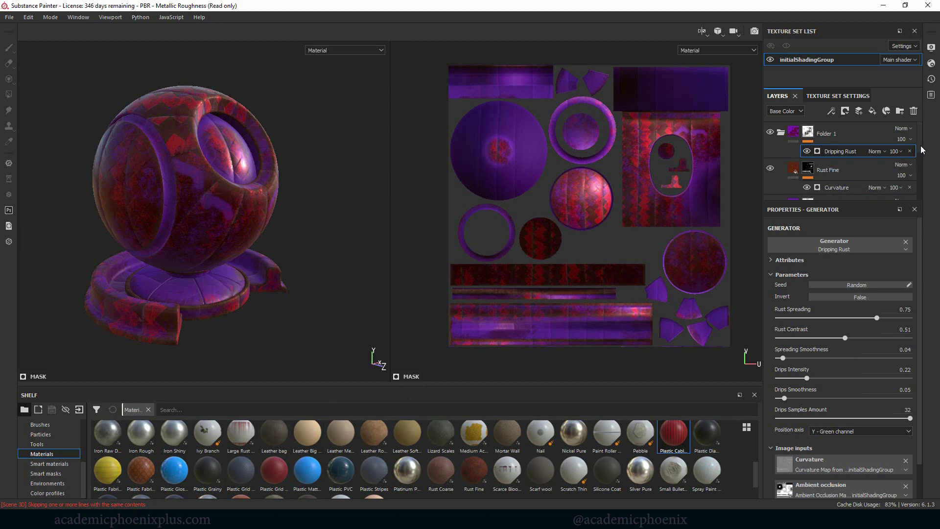
- Collapse Folder 1 and add the Bronze Corroded smart material above it in the layer stack
scroll(905, 187, "down", 2)
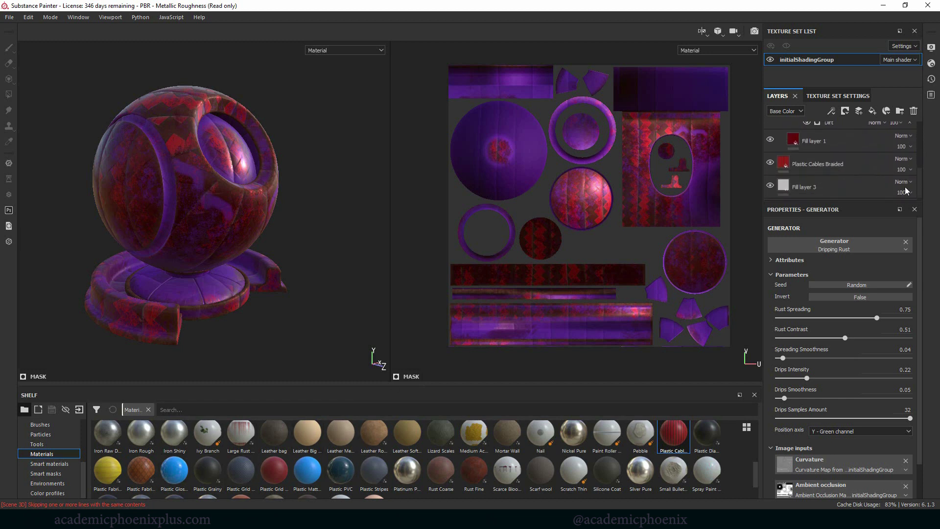
scroll(915, 130, "up", 2)
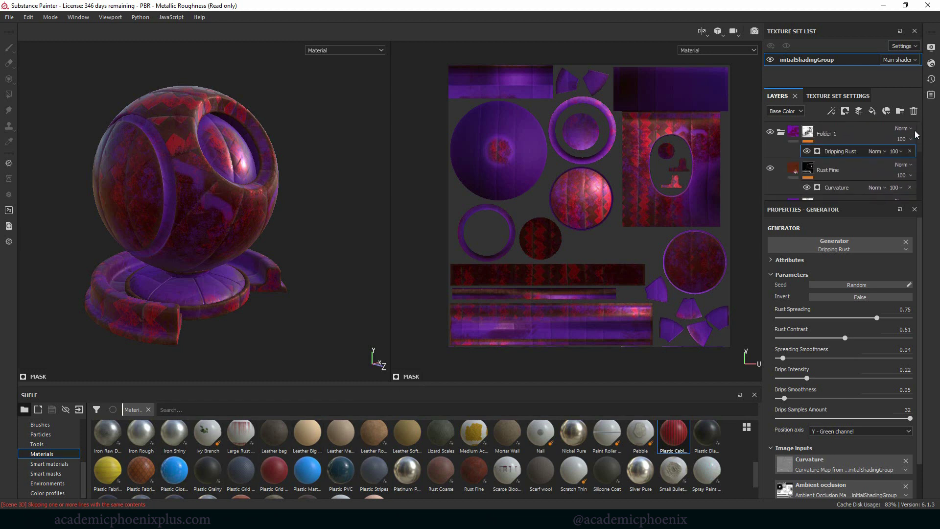
left_click(55, 464)
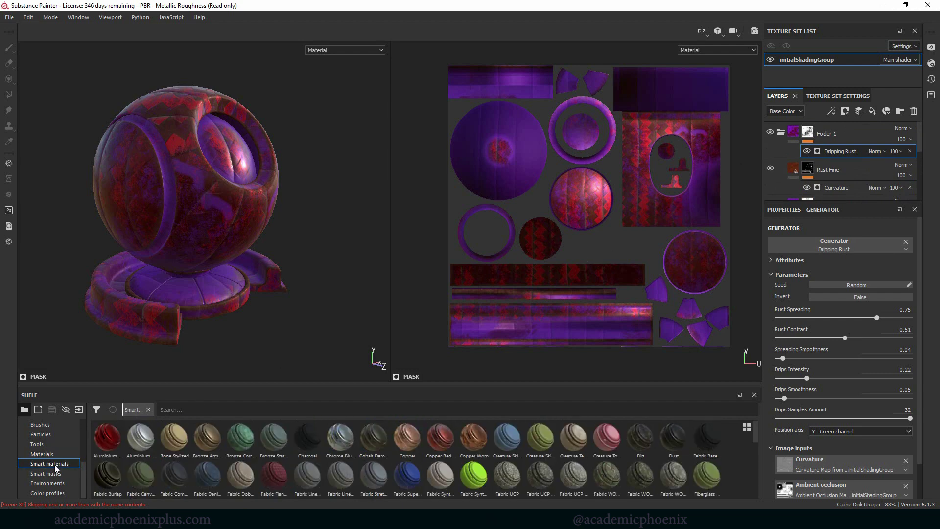
left_click(781, 135)
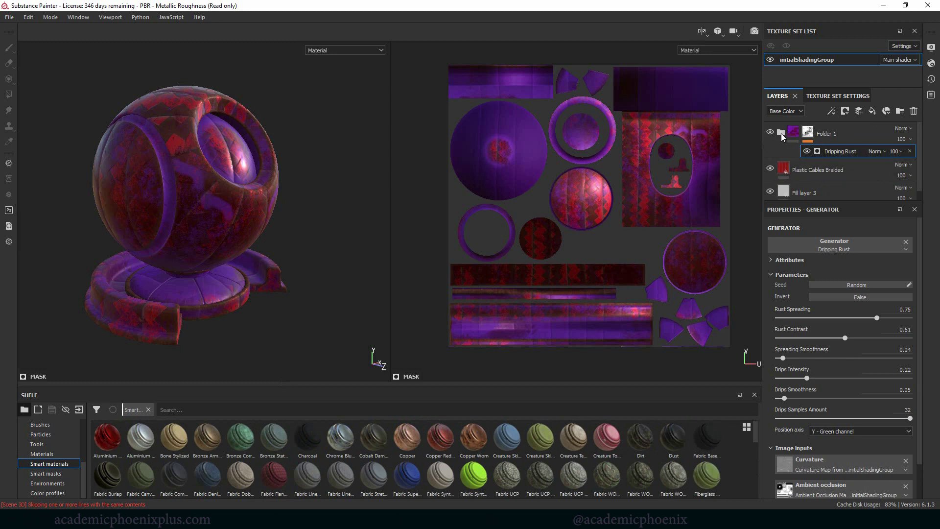
scroll(918, 172, "down", 3)
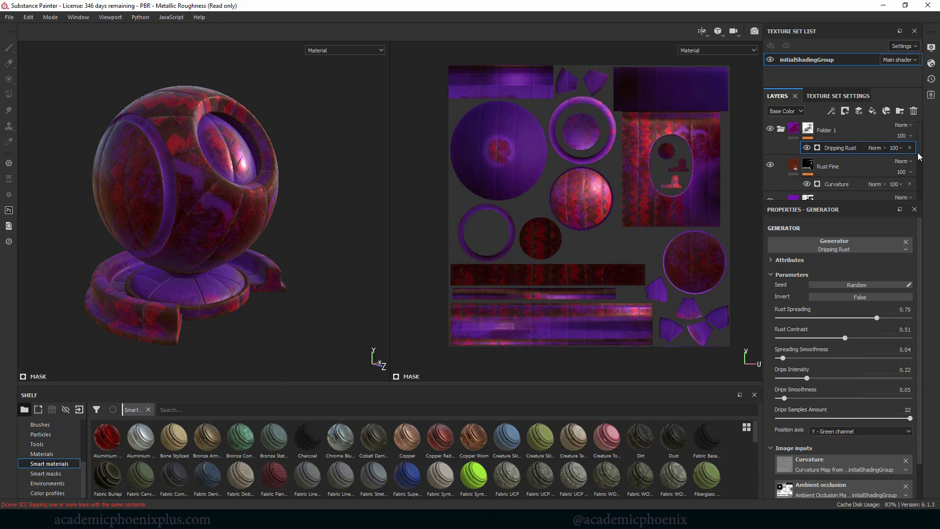
scroll(919, 173, "down", 1)
scroll(918, 172, "up", 4)
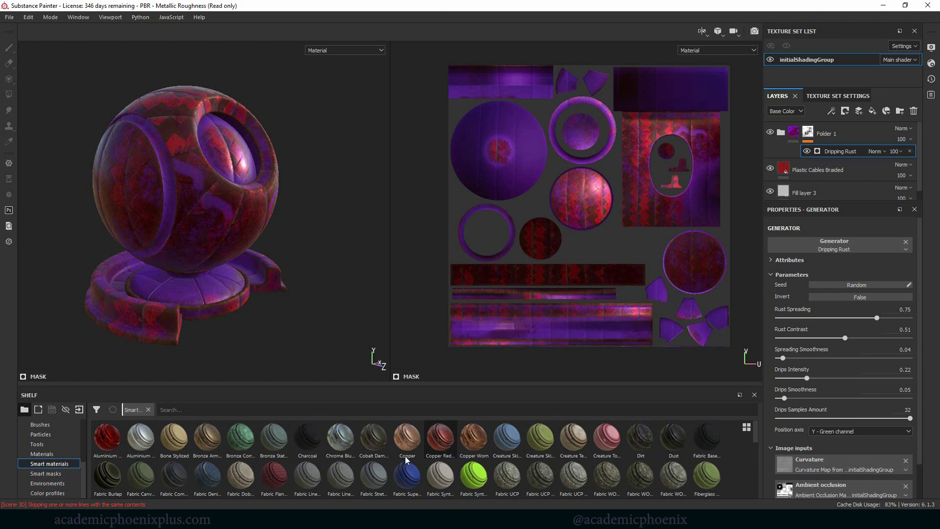
left_click_drag(241, 437, 808, 144)
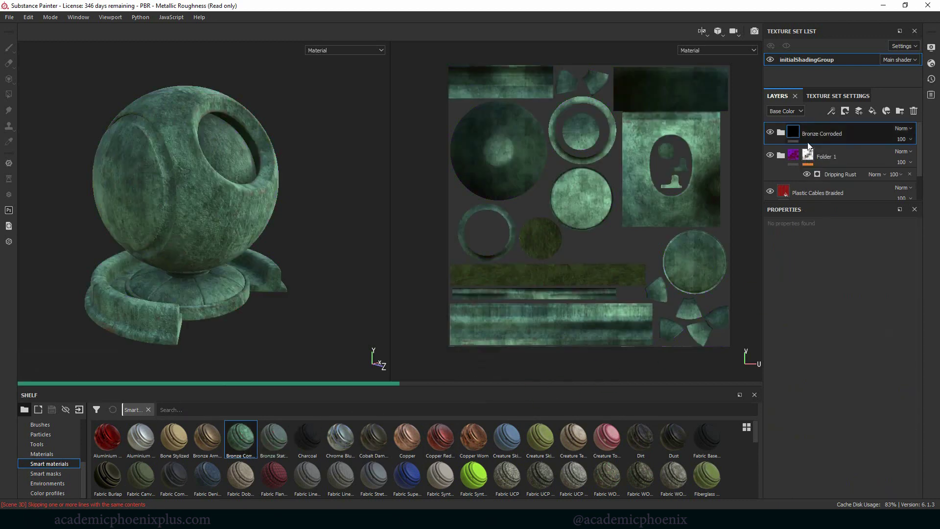
left_click_drag(351, 201, 508, 201, "alt")
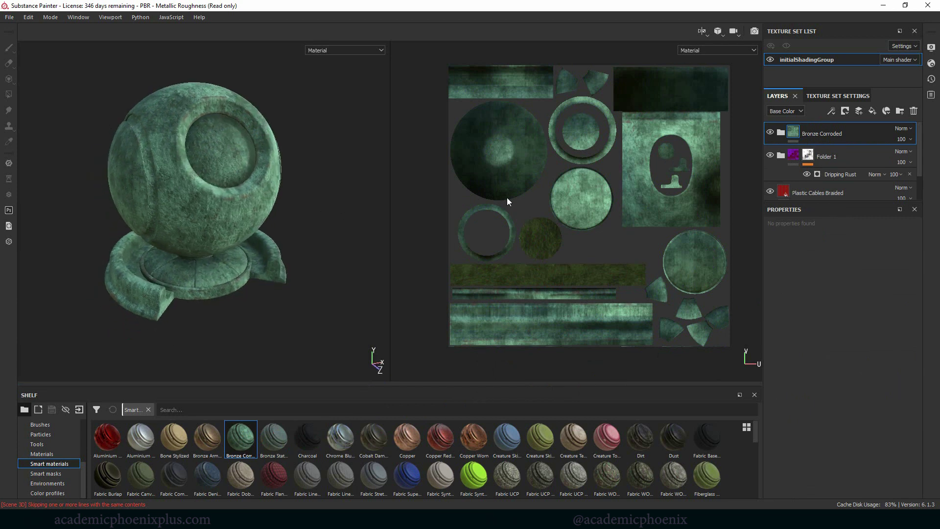
- Examine the layers inside the Bronze Corroded folder, including the Dirt Drips mask generator and the Oxydation fill and Mask Editor settings
left_click(781, 133)
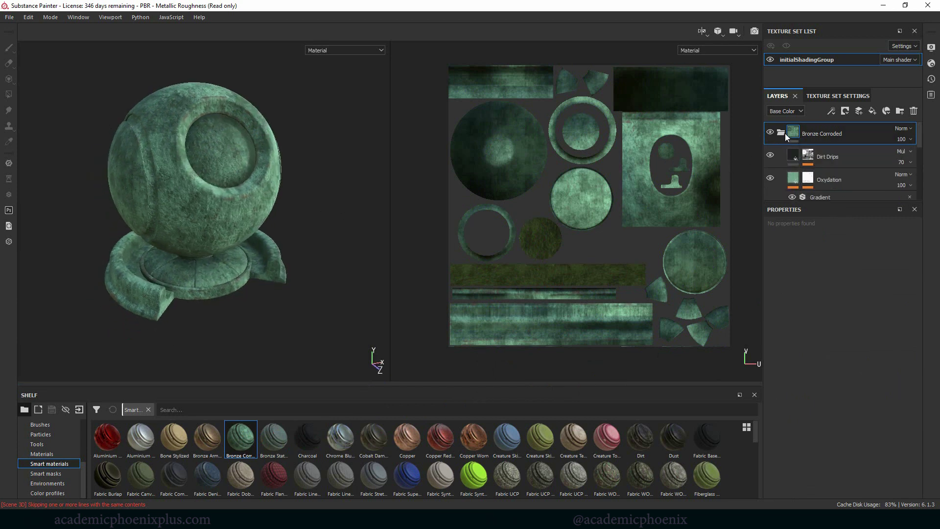
left_click(843, 160)
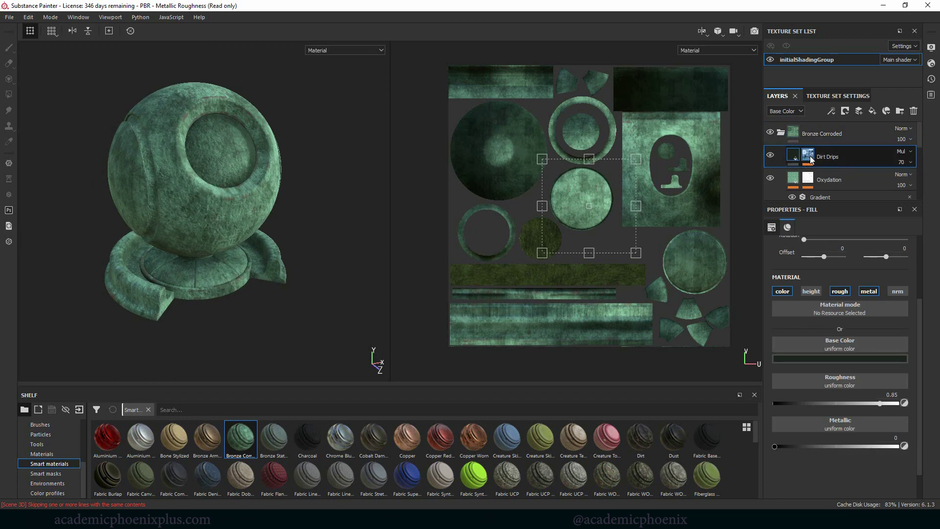
left_click(811, 158)
left_click(855, 172)
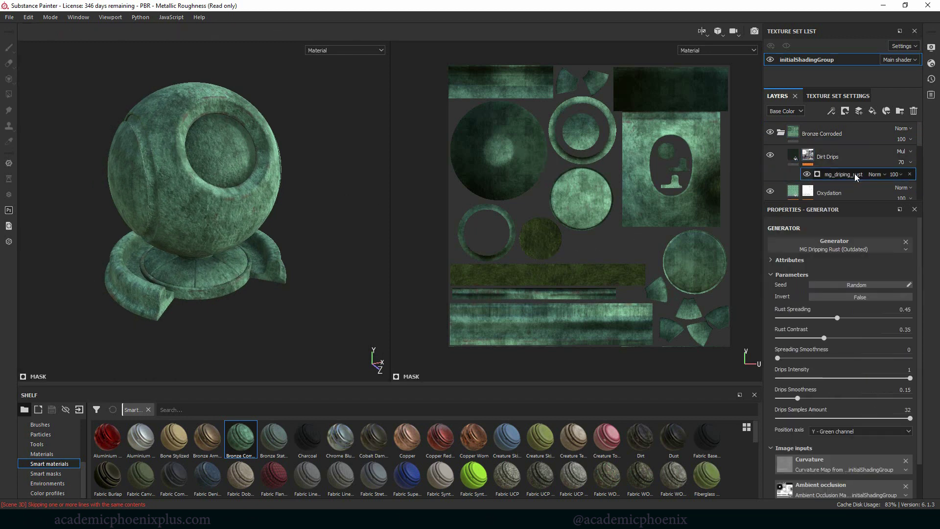
left_click_drag(918, 139, 903, 157)
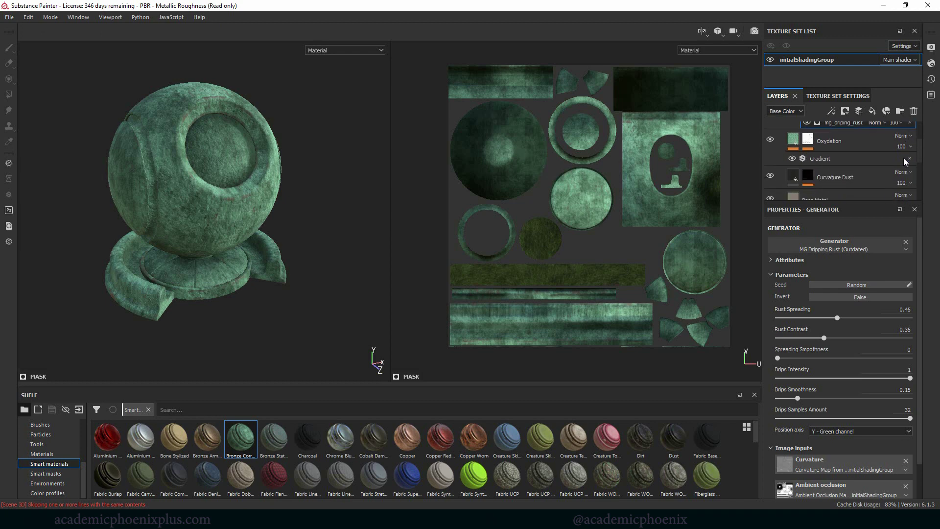
left_click(794, 140)
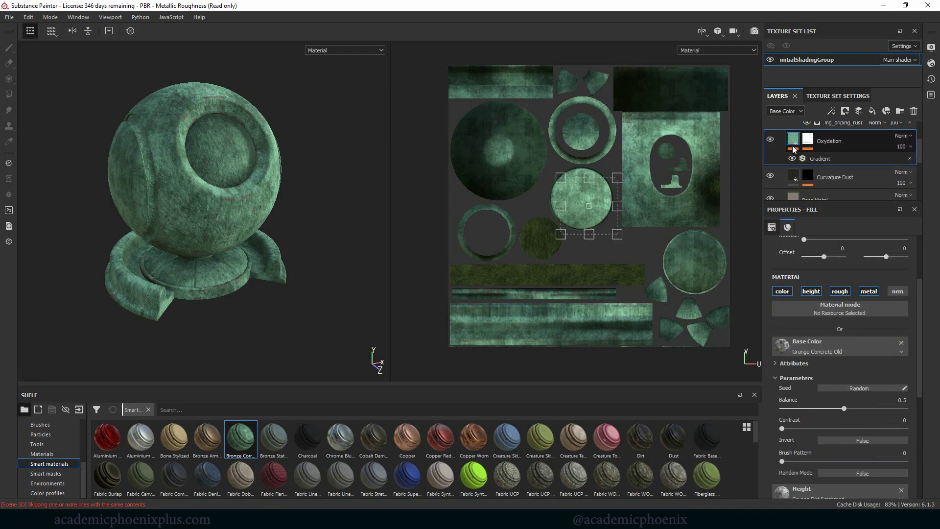
left_click(808, 141)
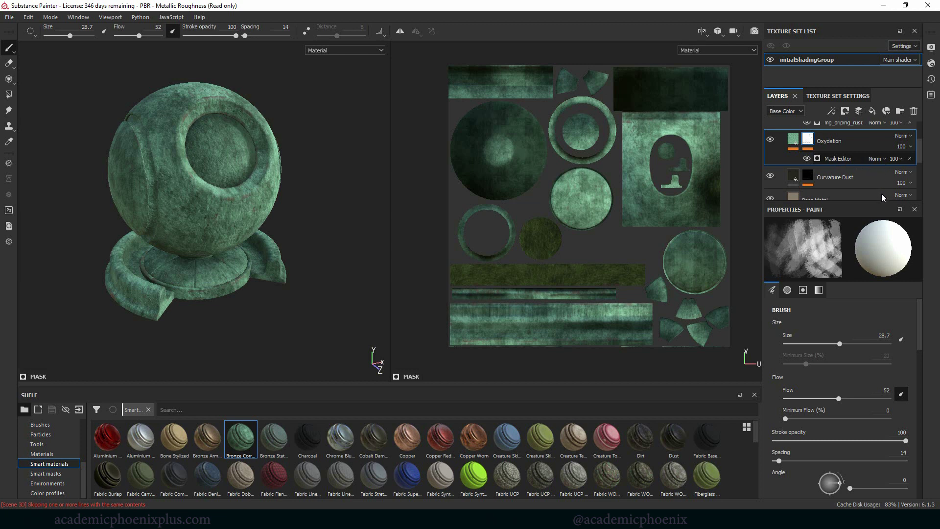
left_click(861, 160)
scroll(833, 162, "up", 3)
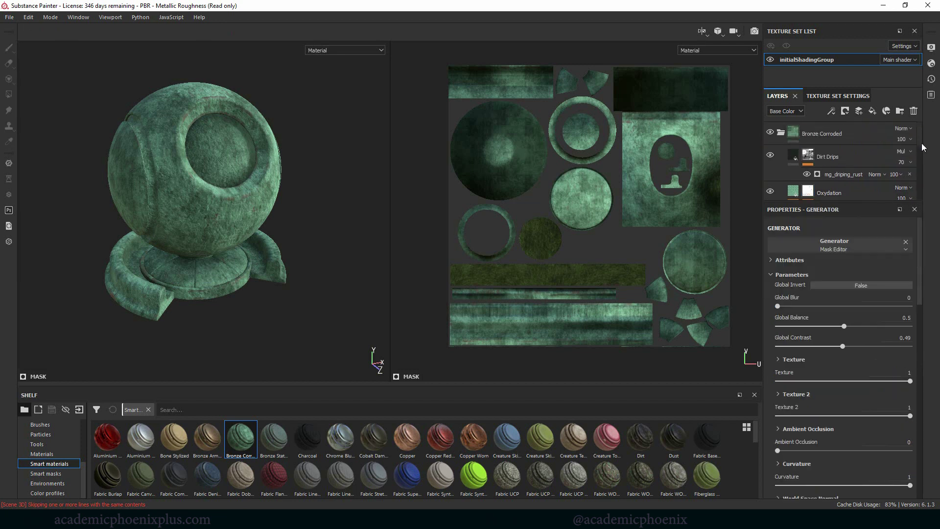
left_click(775, 135)
left_click(777, 133)
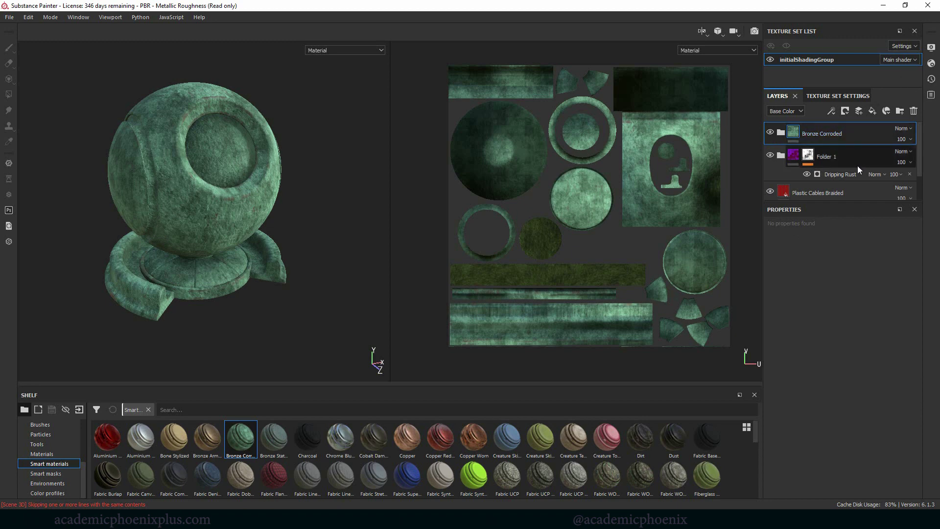
- Add a black mask to the Bronze Corroded folder and apply a Metal Edge Wear generator to it
right_click(848, 134)
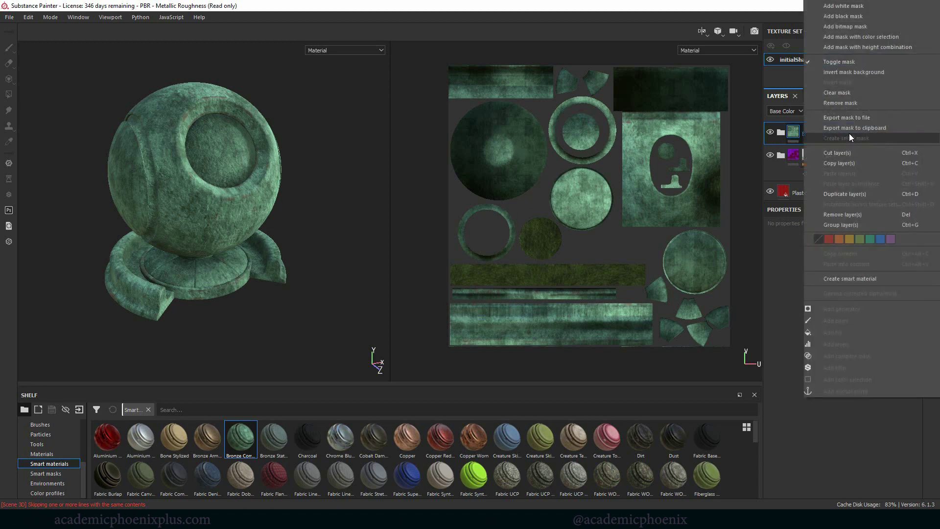
left_click(849, 16)
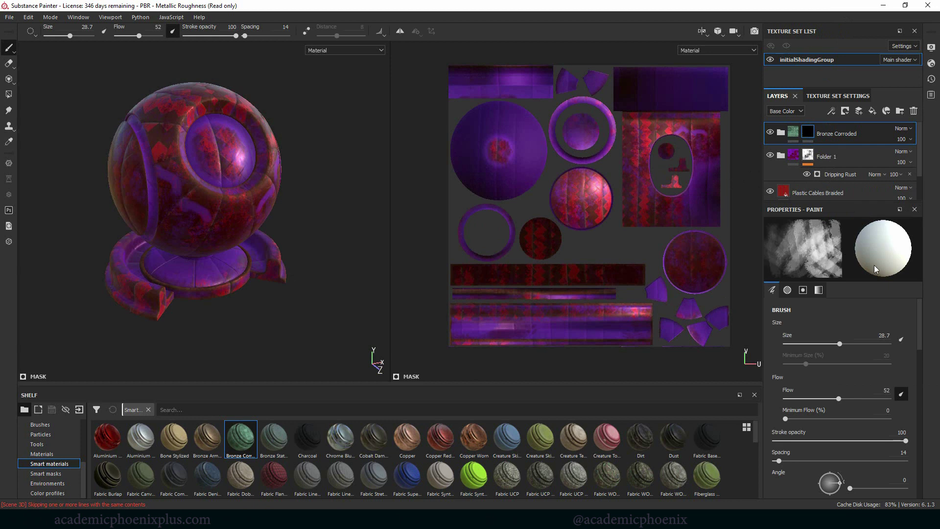
right_click(808, 133)
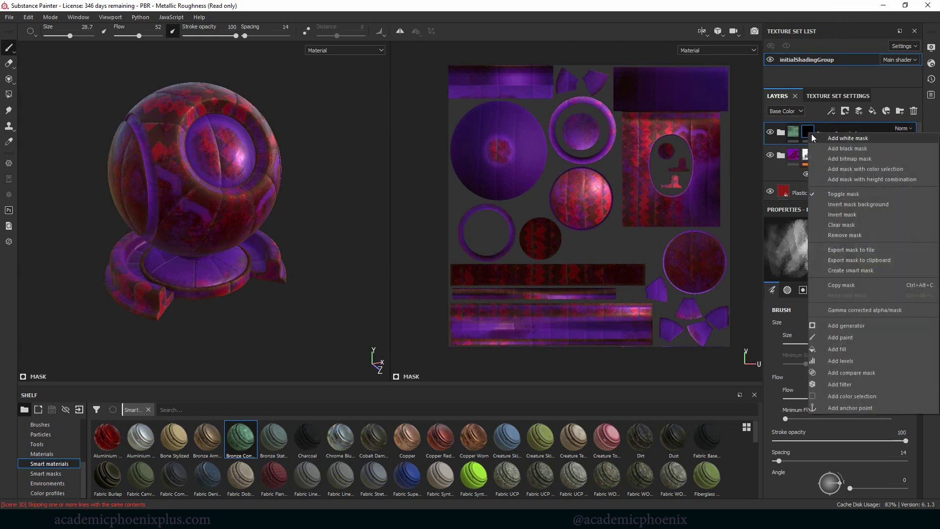
left_click(846, 327)
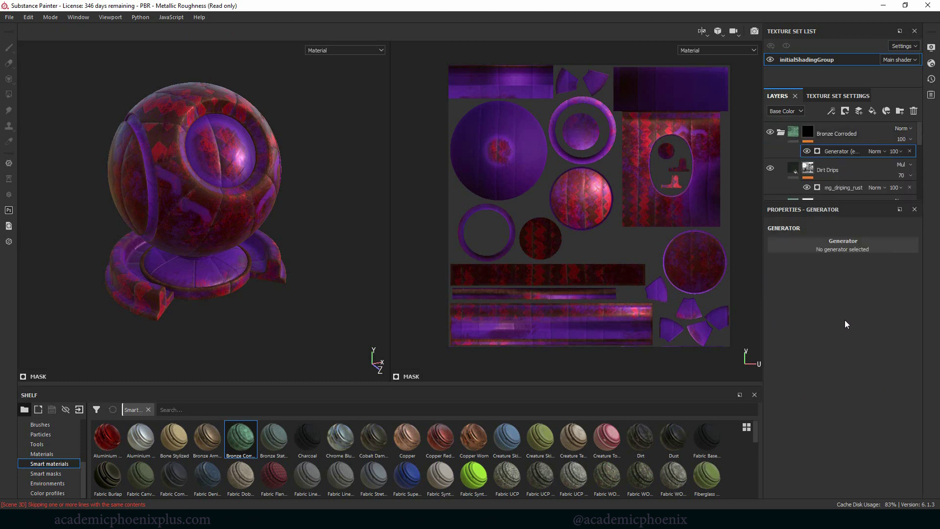
left_click(854, 251)
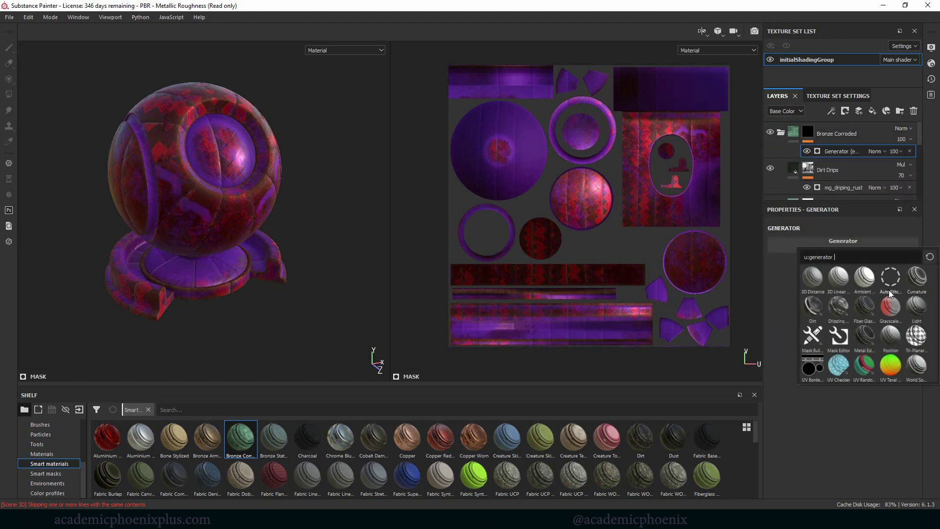
left_click(865, 337)
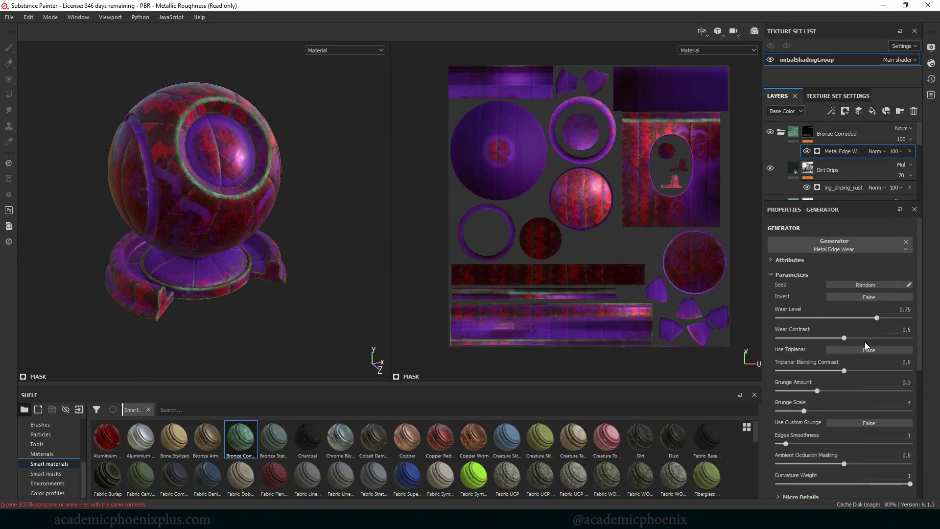
- Set the Metal Edge Wear generator's Wear Level to 0.88, Wear Contrast to 0.48 and Grunge Amount to 0.73
left_click_drag(892, 319, 894, 319)
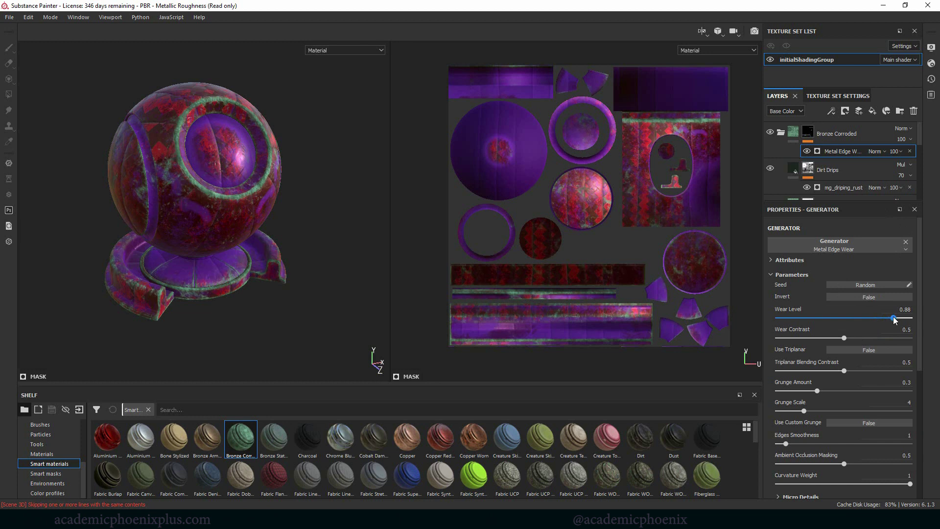
mouse_move(844, 338)
left_mouse_down()
mouse_move(875, 337)
mouse_move(803, 338)
mouse_move(882, 339)
mouse_move(841, 338)
left_mouse_up()
left_click_drag(817, 391, 854, 391)
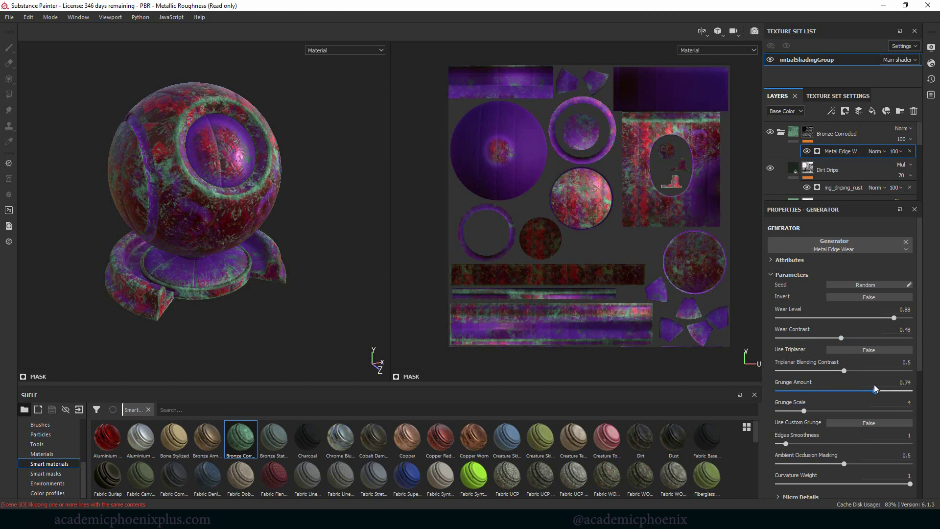
left_click_drag(357, 235, 306, 214, "alt")
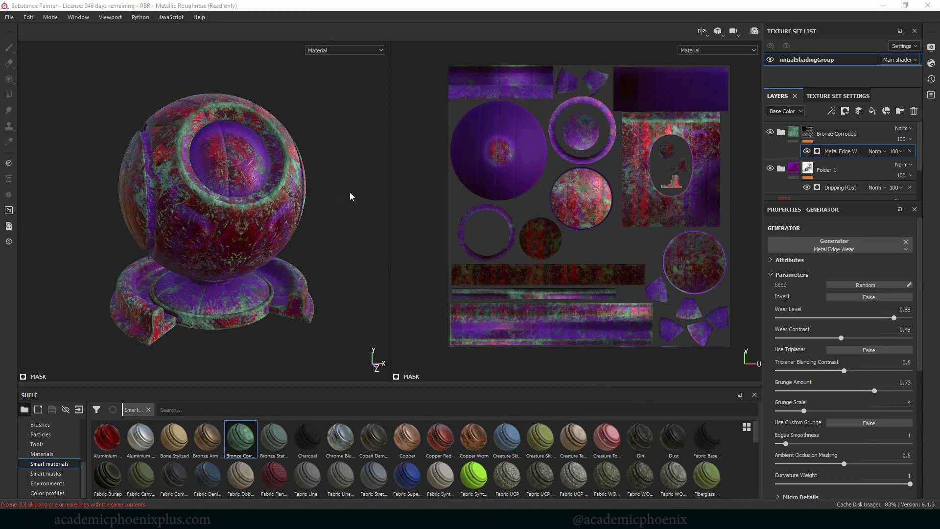
mouse_move(350, 196)
left_mouse_down("alt")
mouse_move(333, 186)
mouse_move(355, 186)
mouse_move(328, 194)
mouse_move(346, 183)
mouse_move(336, 194)
left_mouse_up("alt")
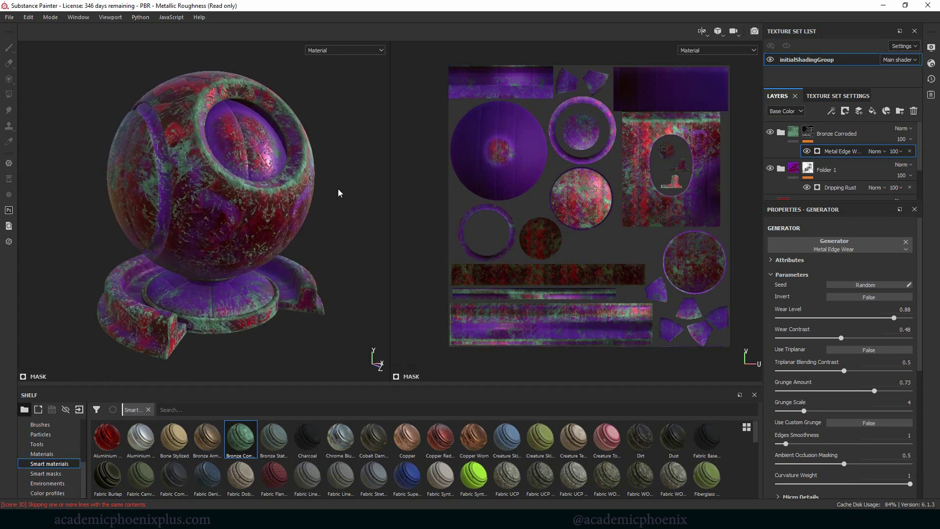